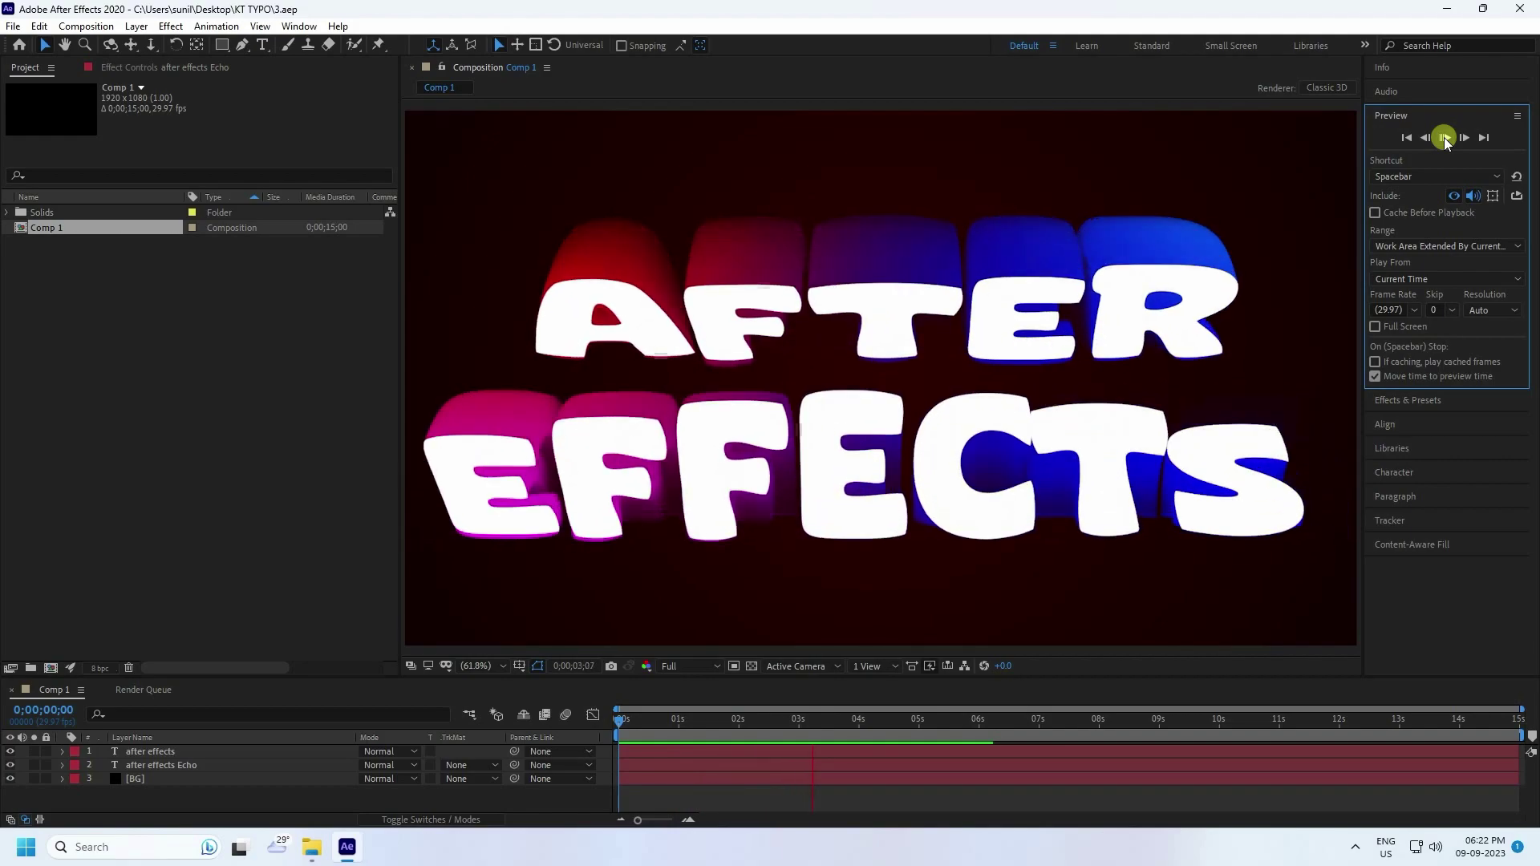
# Replay the finished AFTER EFFECTS echo animation preview from the beginning
pyautogui.click(1444, 139)
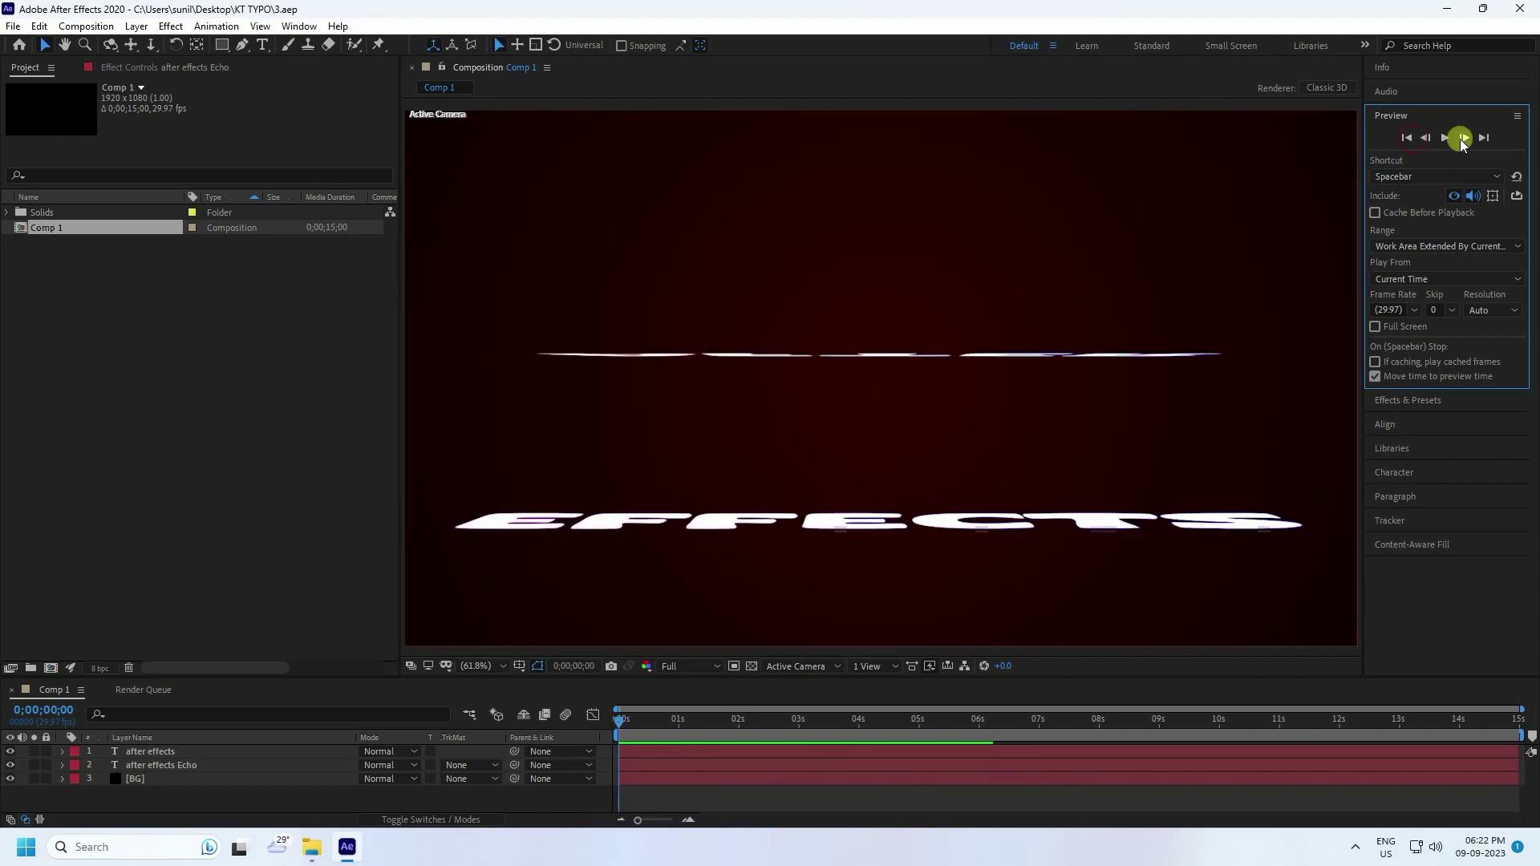
pyautogui.click(1445, 139)
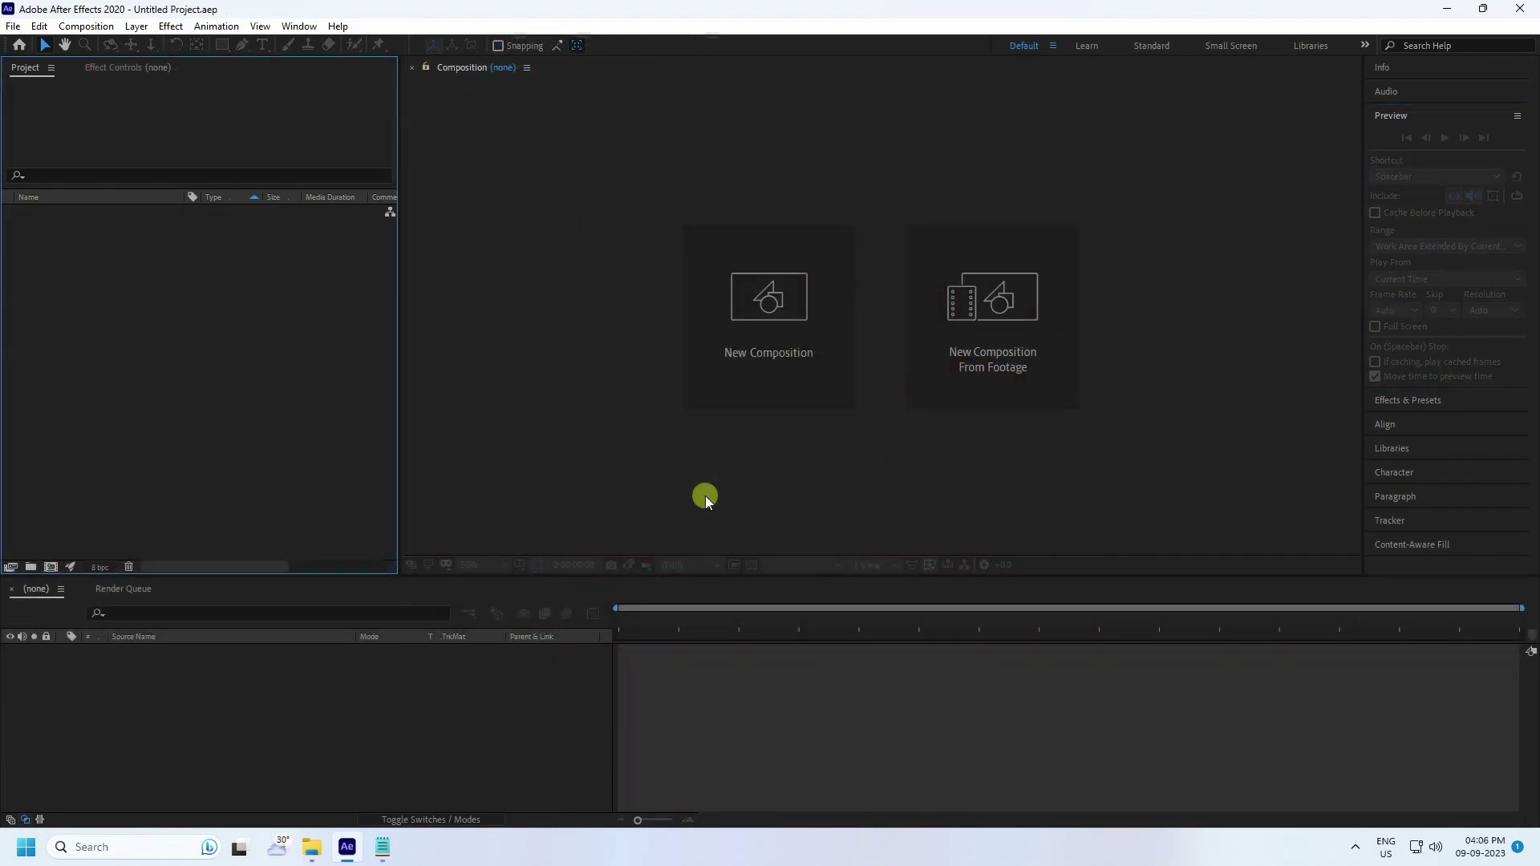
# Create a new HDTV 1080 composition, 1920x1080 and 15 seconds long
pyautogui.click(787, 352)
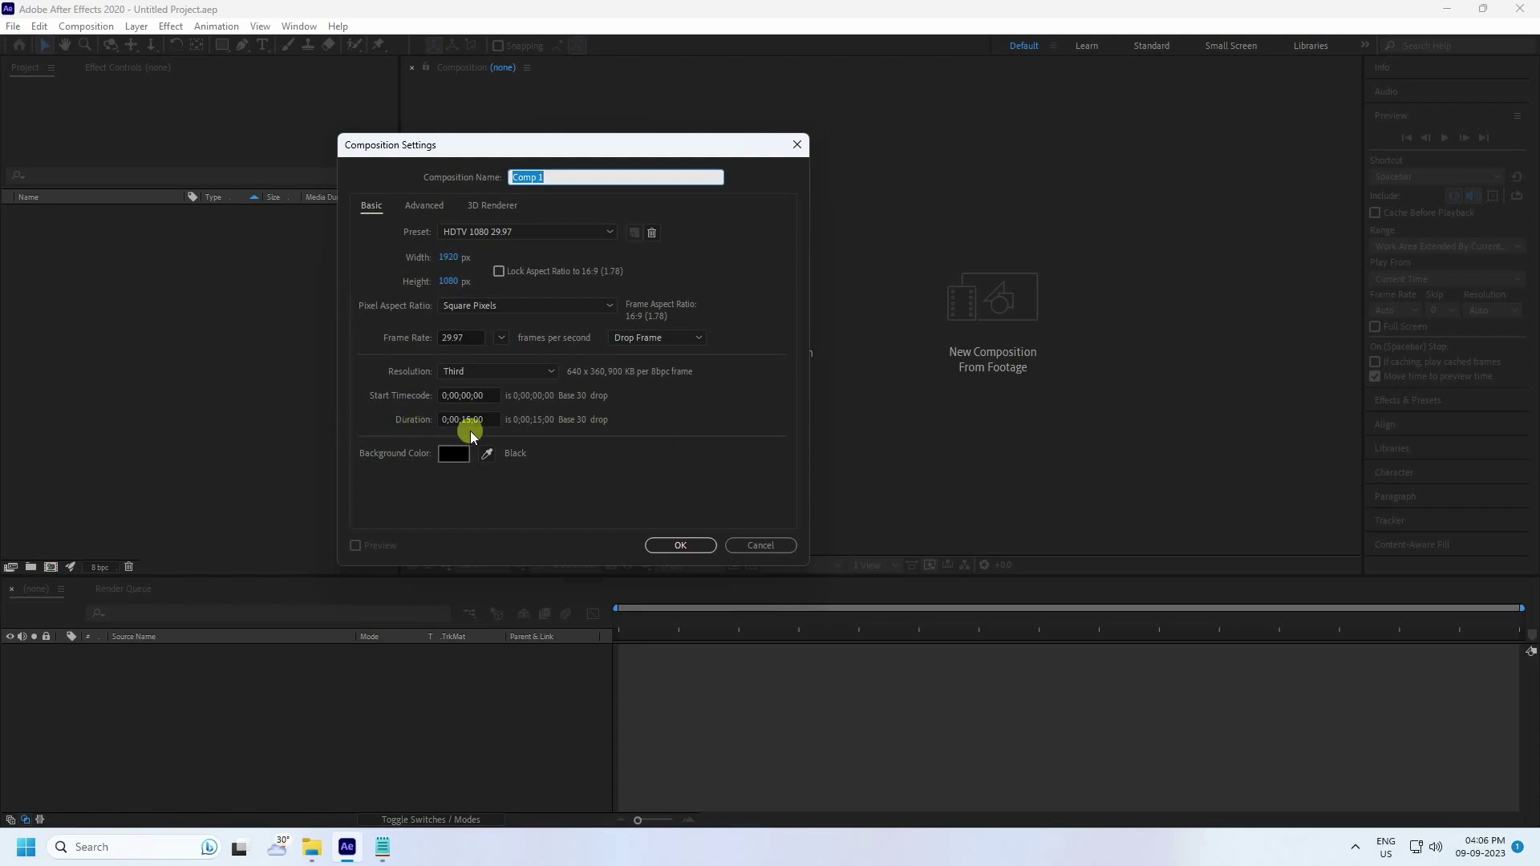
pyautogui.click(642, 533)
pyautogui.click(691, 546)
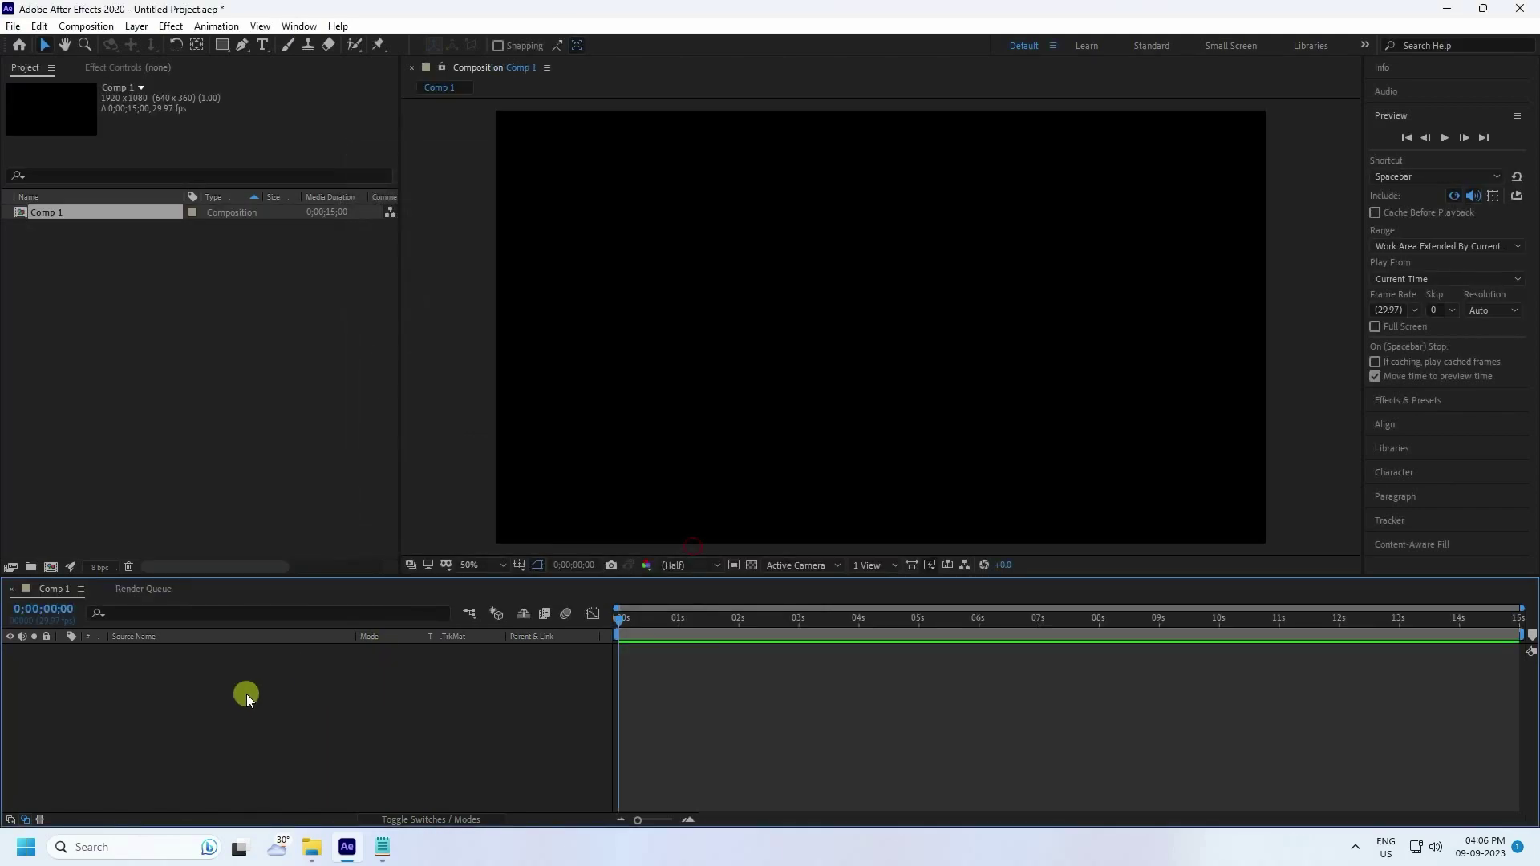
# Add a text layer reading 'AFTER' and 'EFFECTS' on two lines
pyautogui.rightClick(204, 713)
pyautogui.click(262, 534)
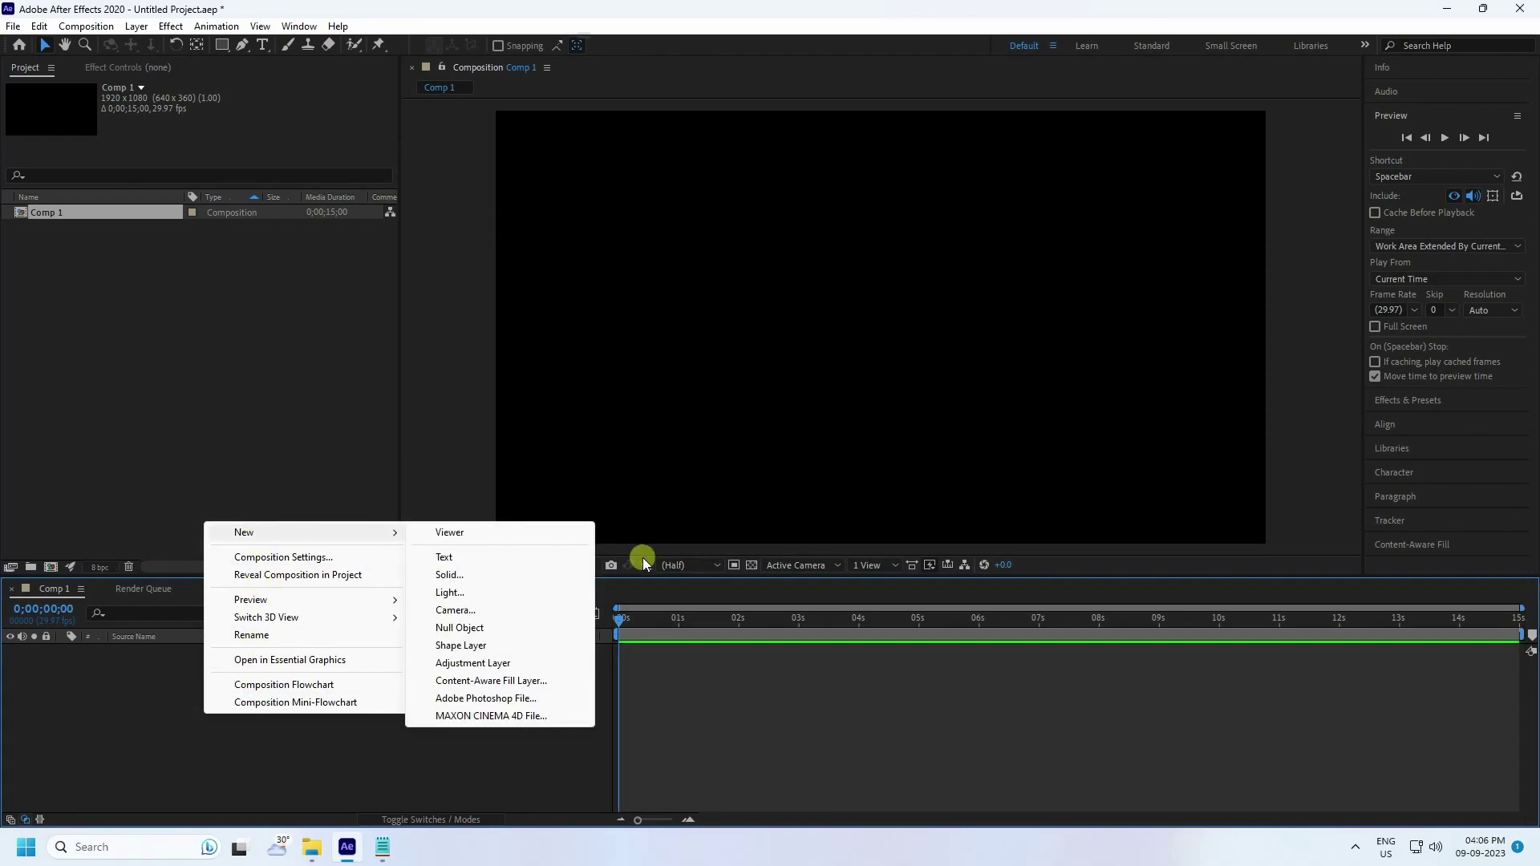
pyautogui.click(474, 557)
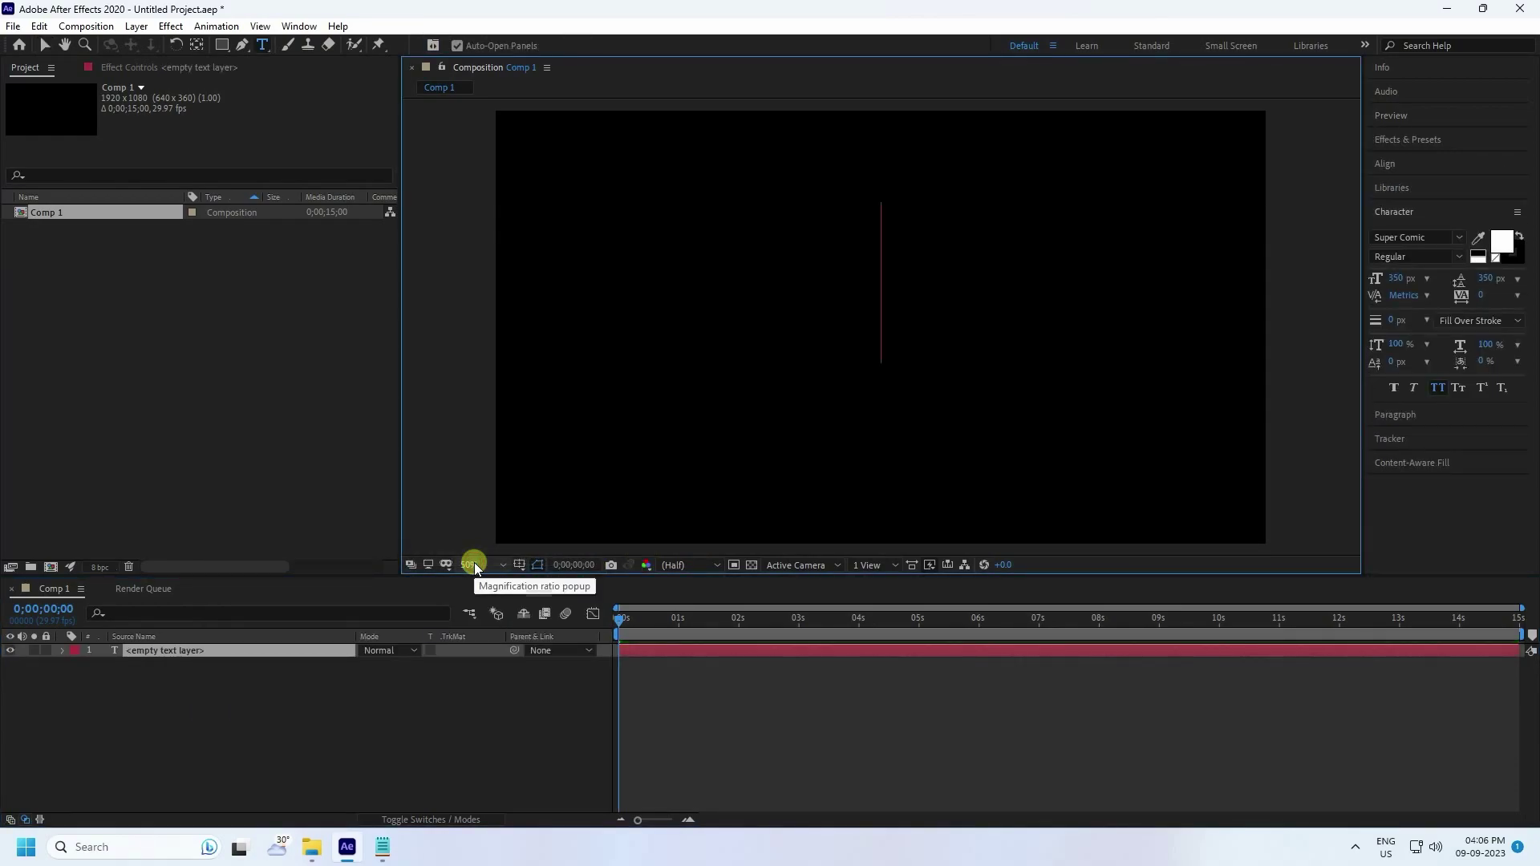
pyautogui.write('AFTER')
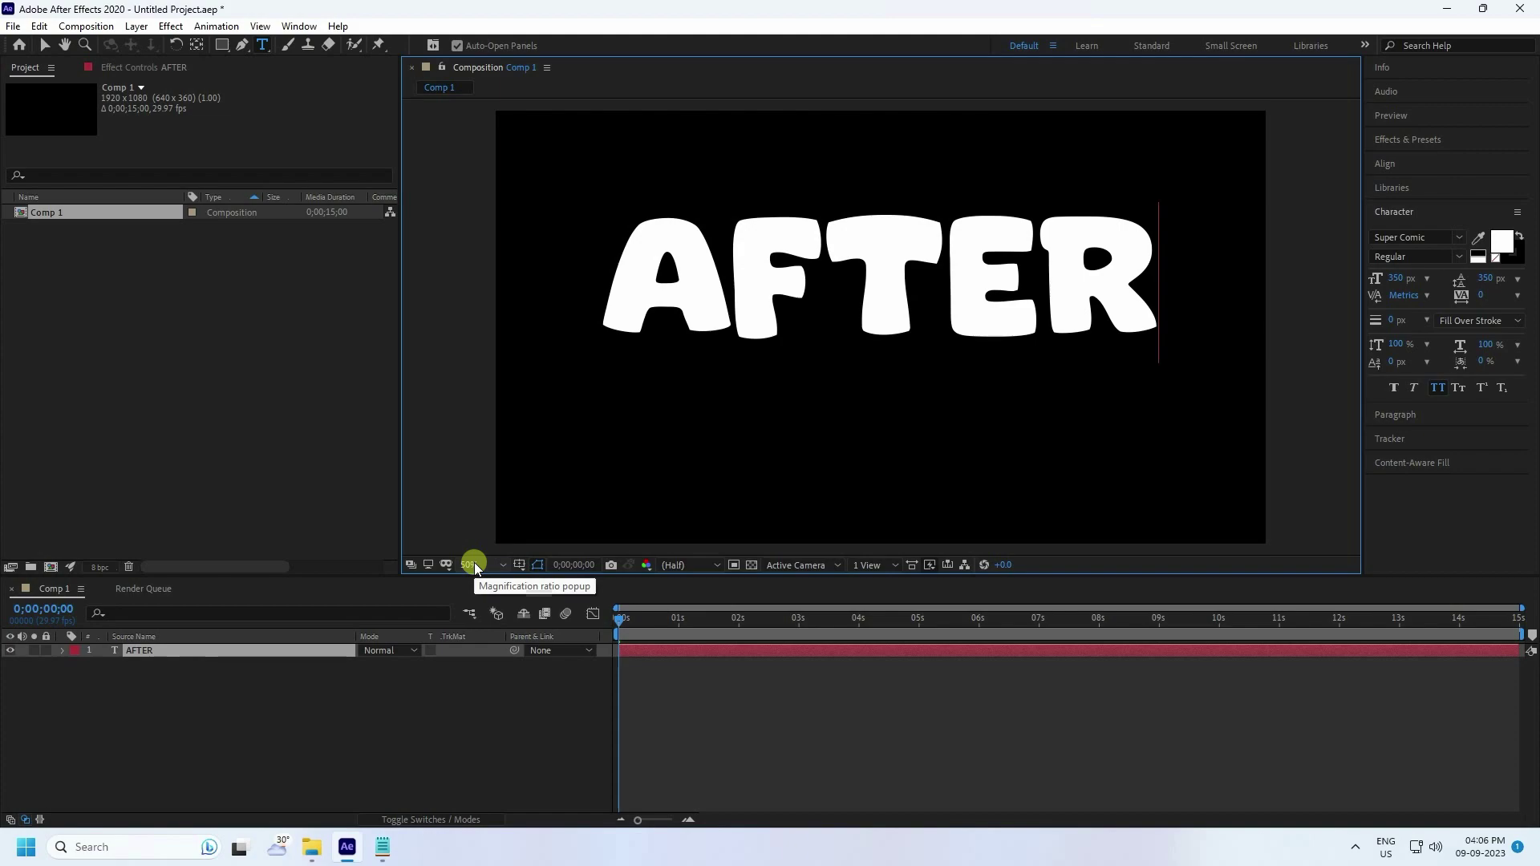
pyautogui.press('Return')
pyautogui.write('EFFECTS')
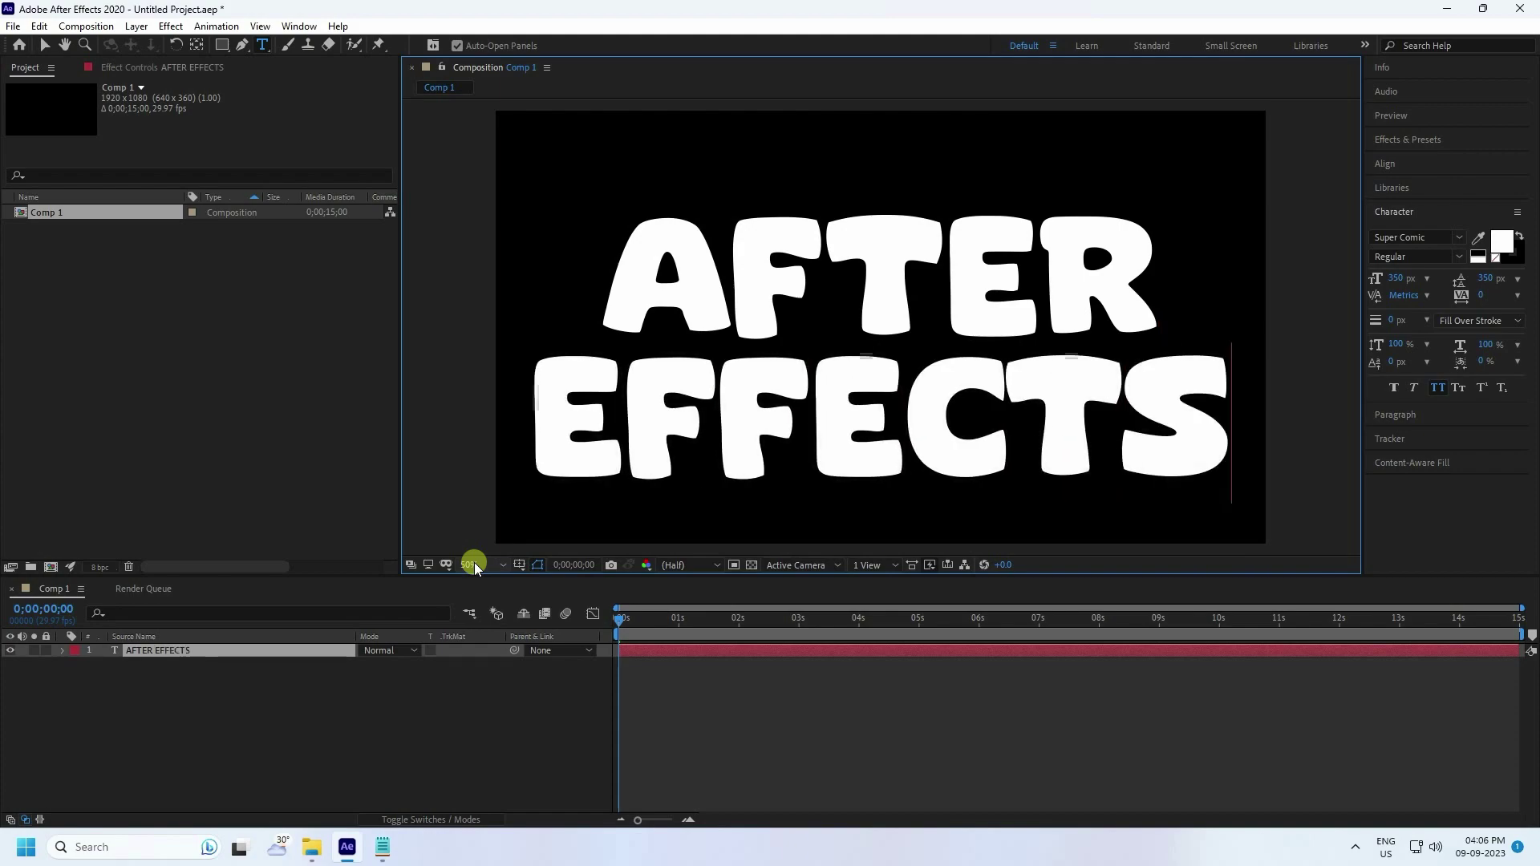
# Centre the text vertically in the composition and move its anchor point to the text's centre
pyautogui.click(45, 48)
pyautogui.click(1385, 163)
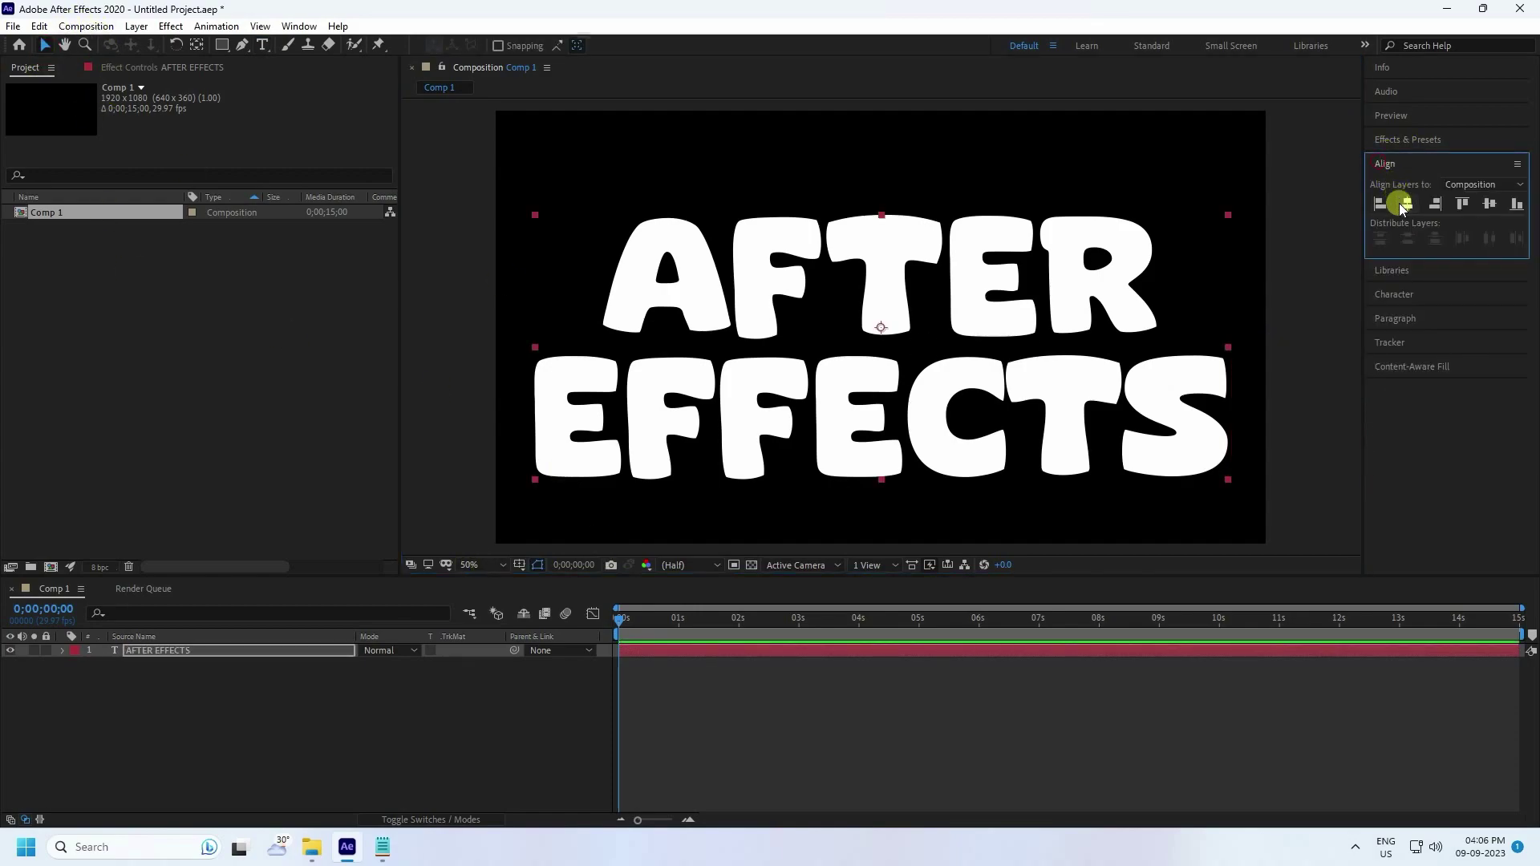
pyautogui.click(1489, 205)
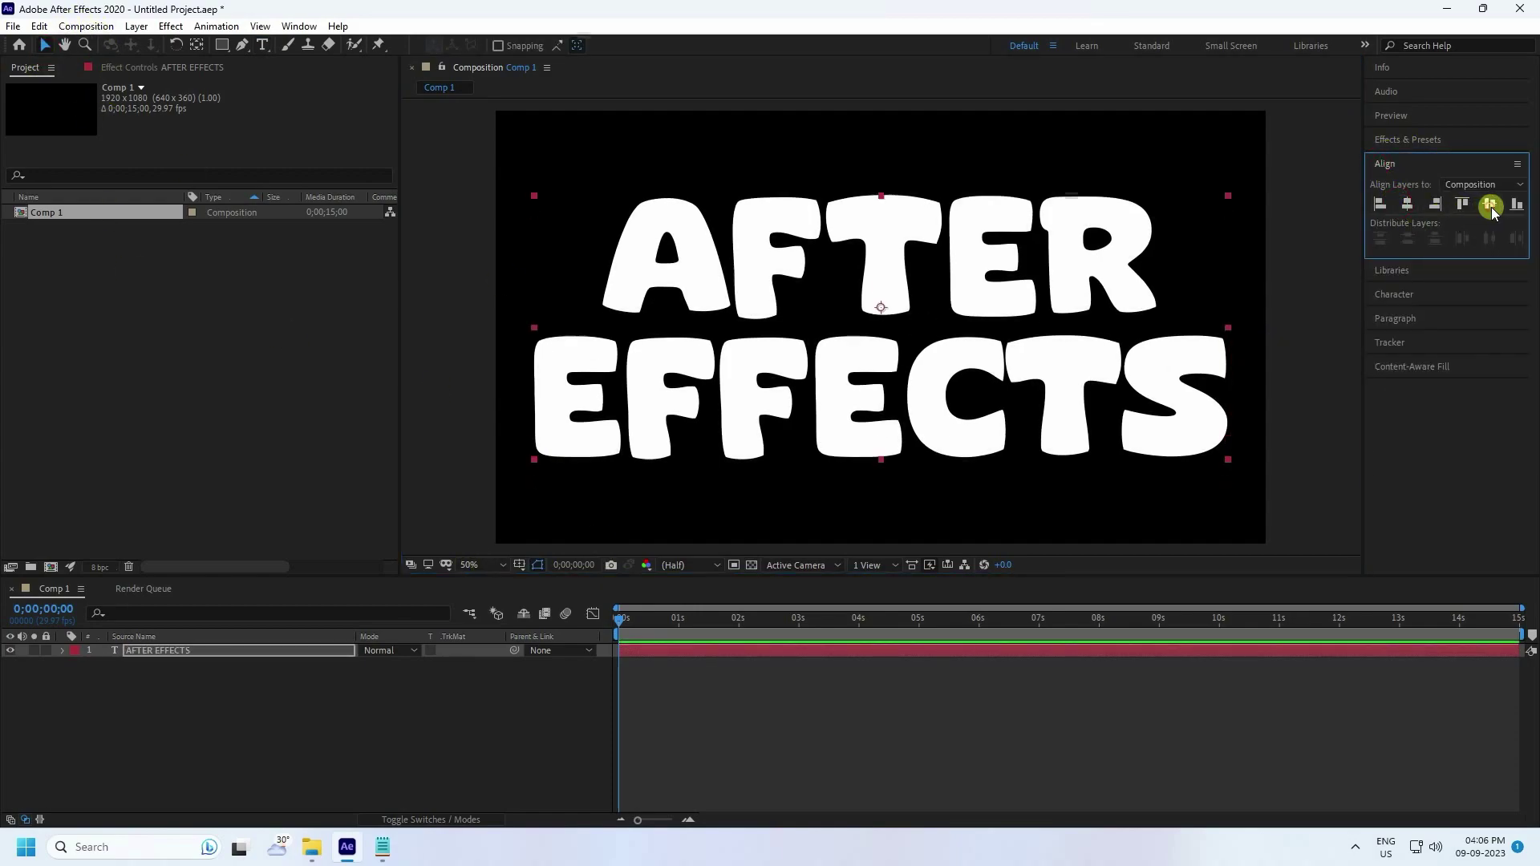
pyautogui.click(908, 375)
pyautogui.hotkey('ctrl', 'alt', 'Home')
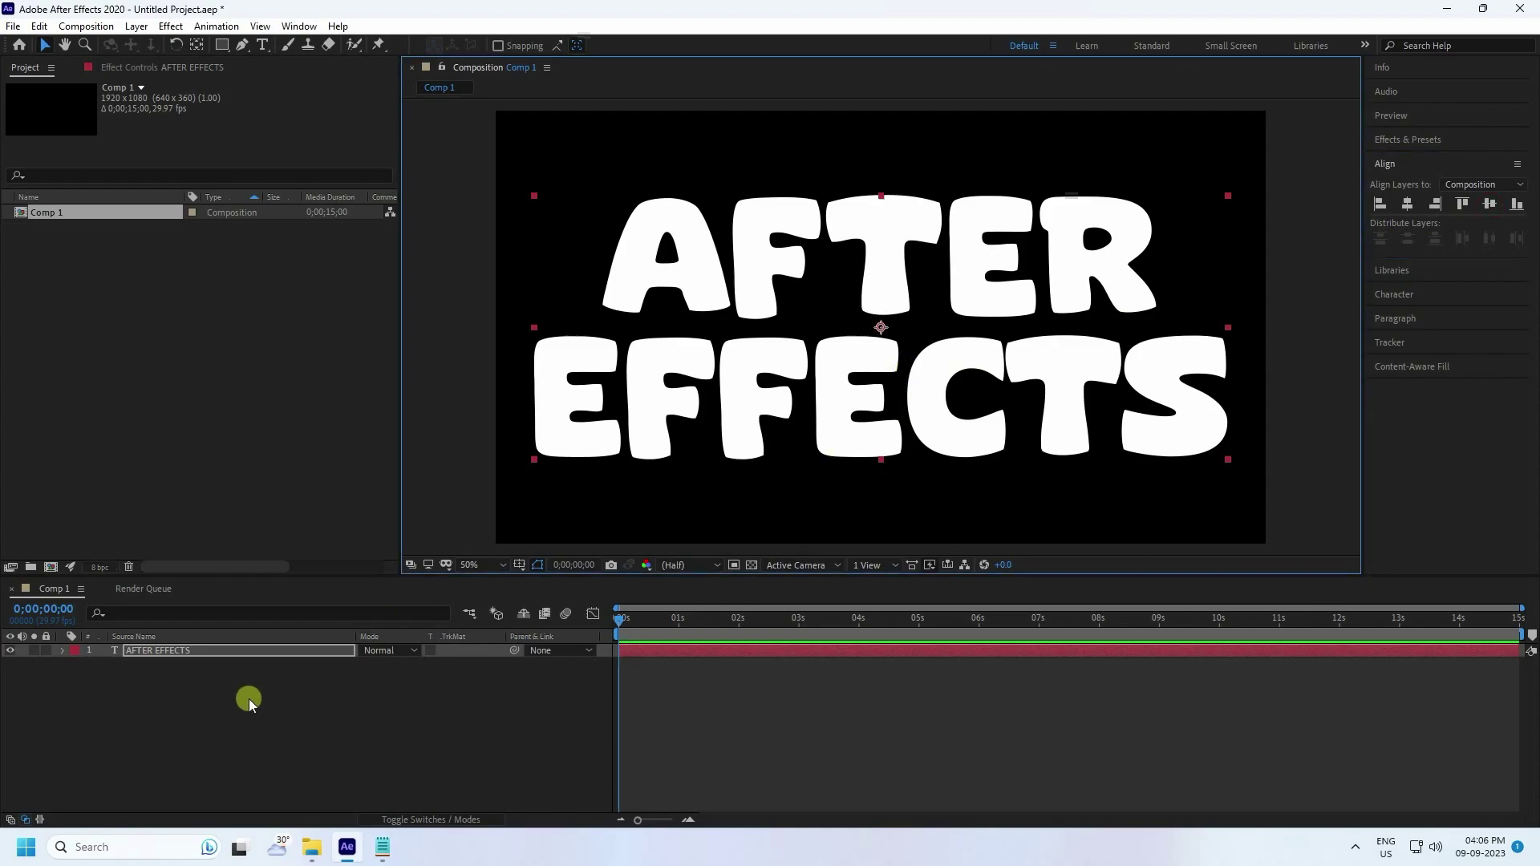
# Enable per-character 3D on the text and add a Rotation animator
pyautogui.click(62, 649)
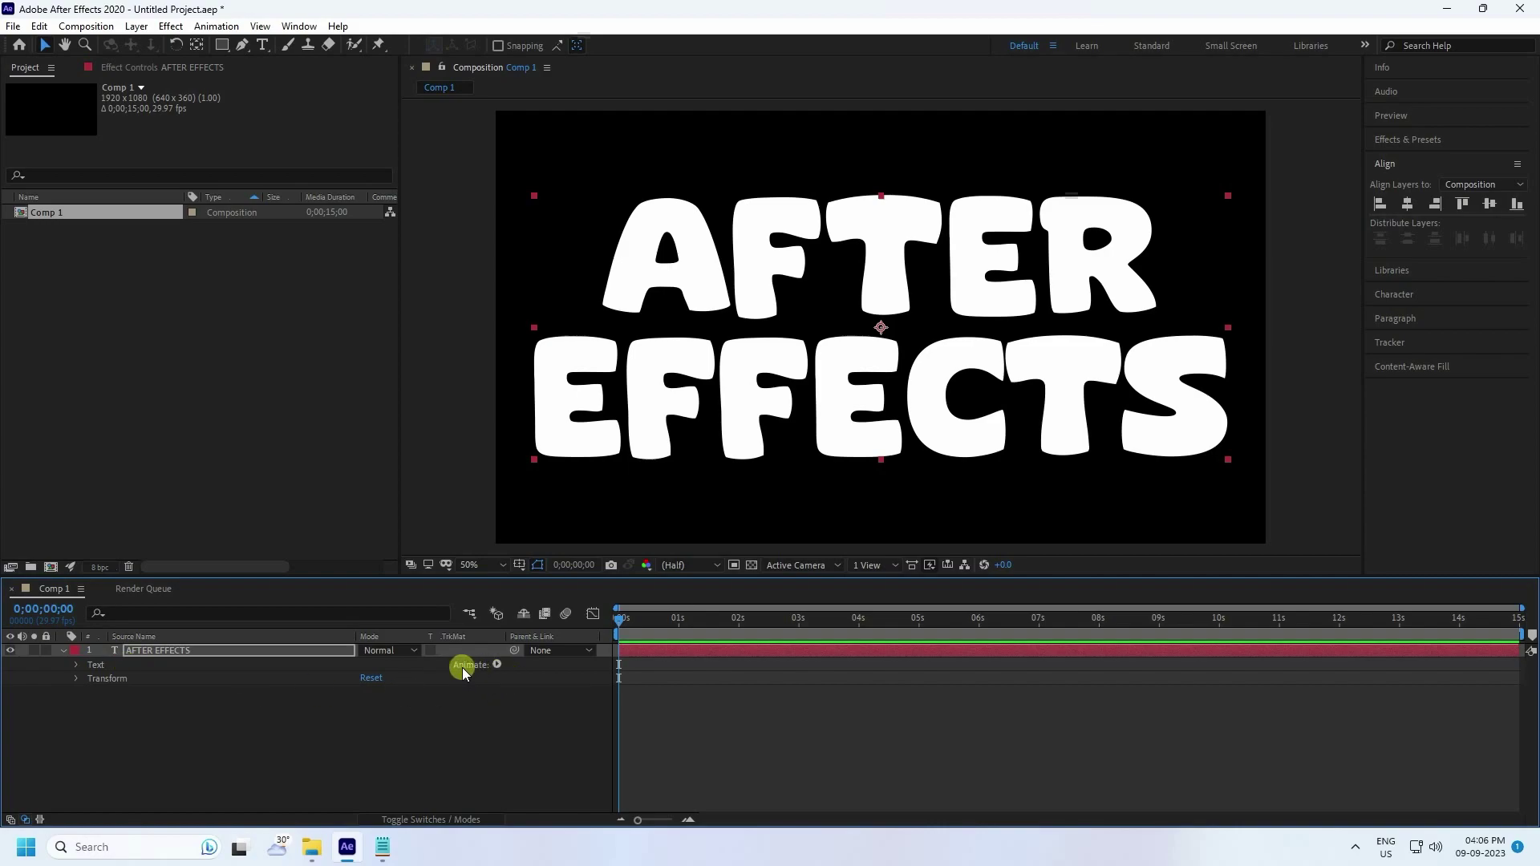
pyautogui.click(495, 664)
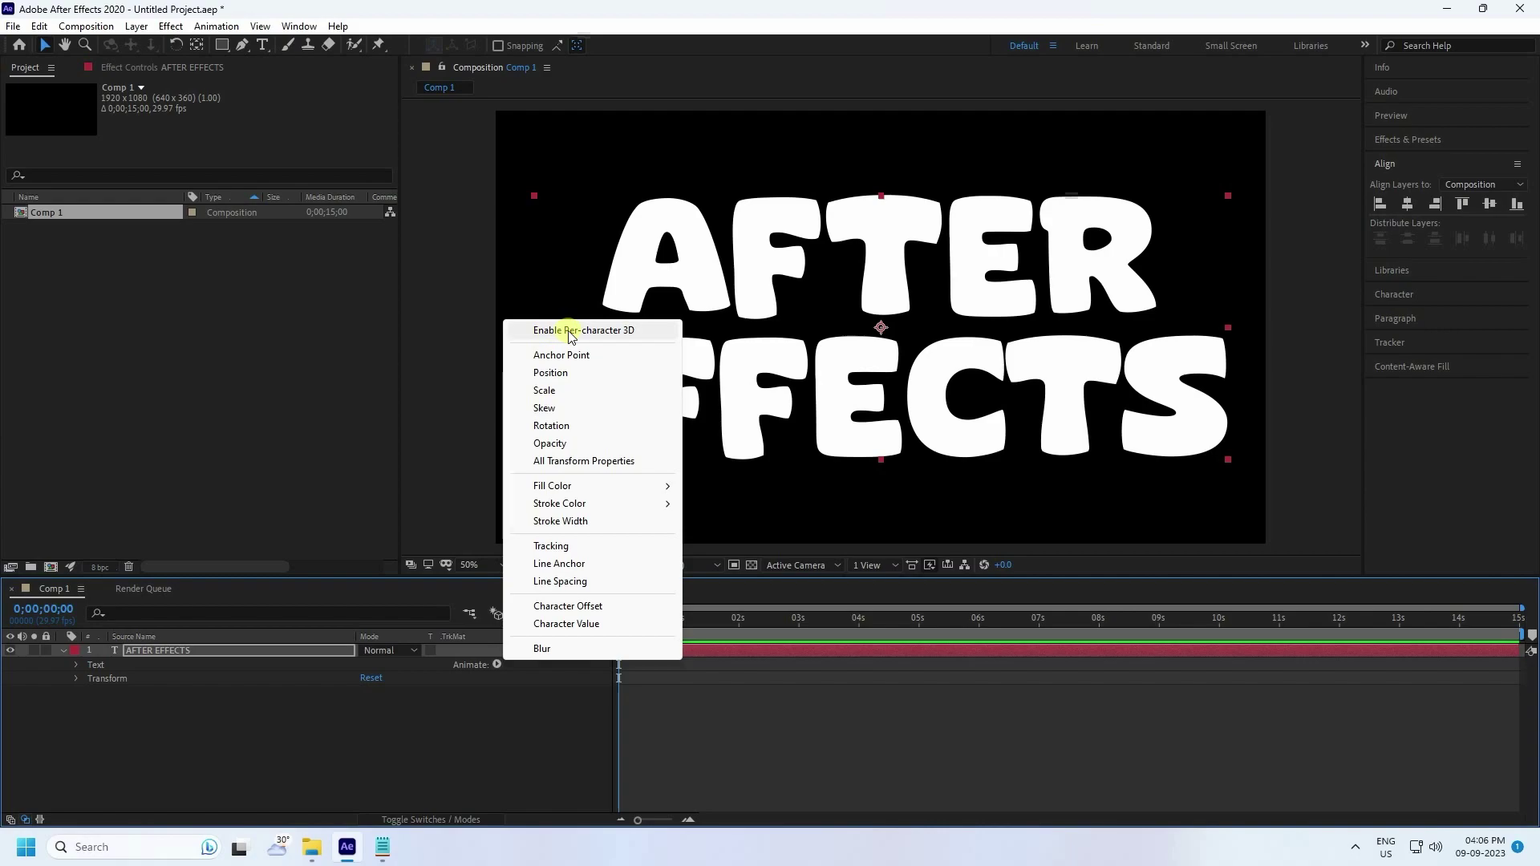
pyautogui.click(616, 337)
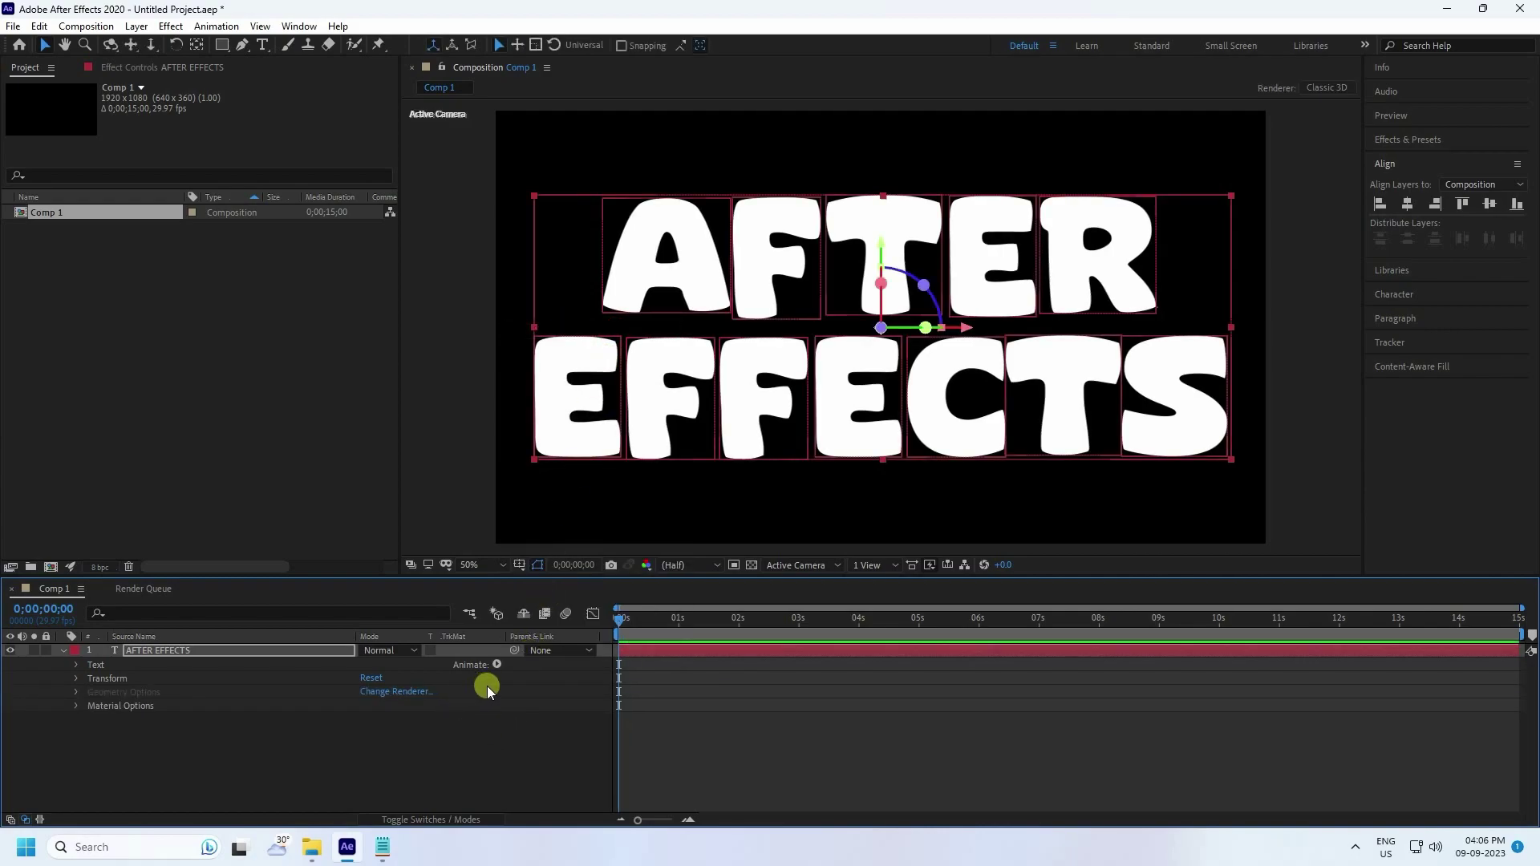
pyautogui.click(497, 664)
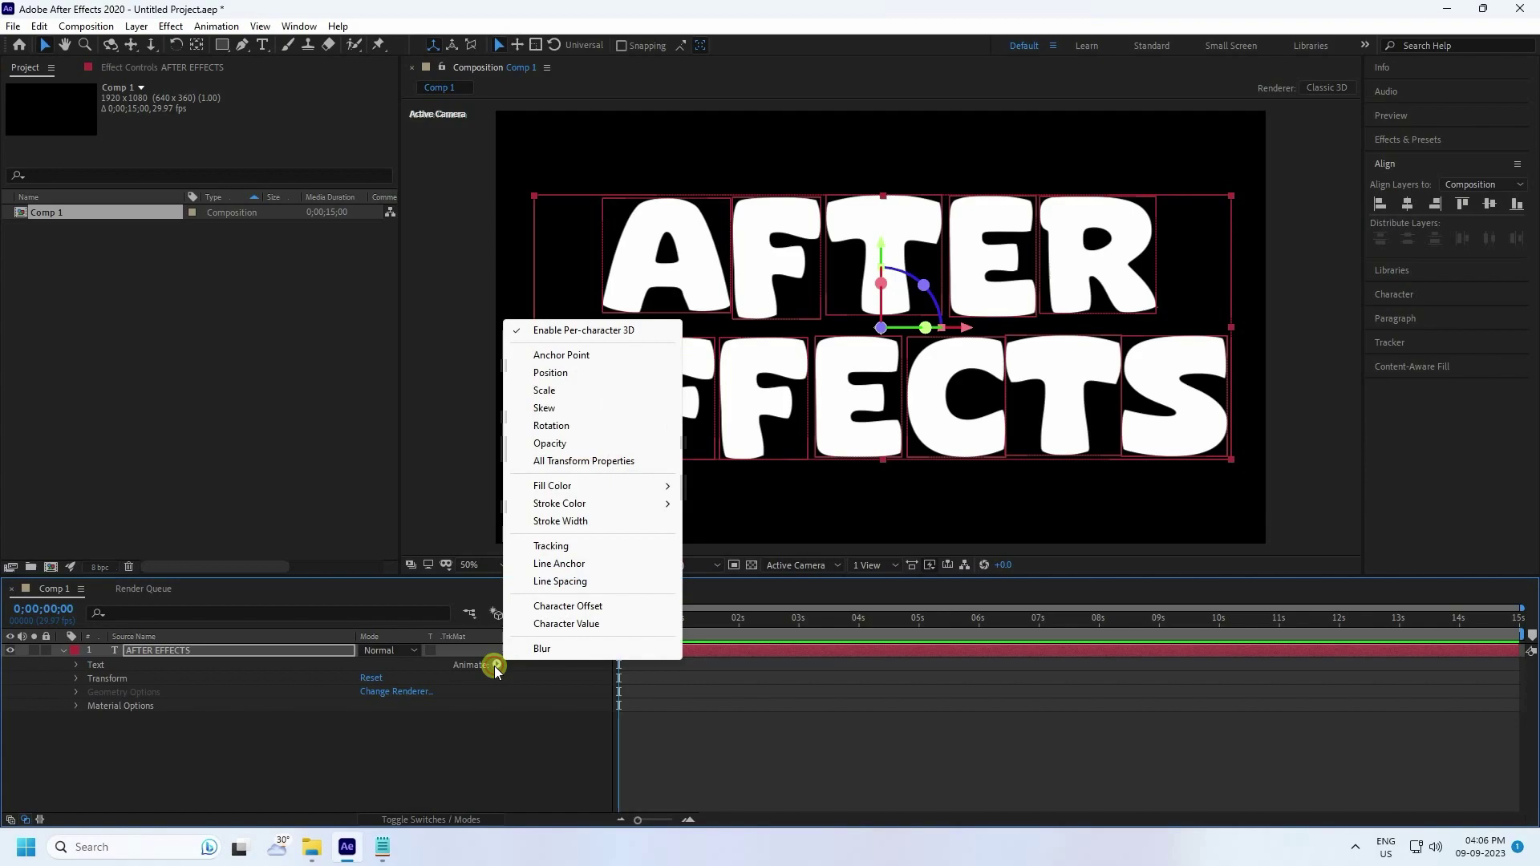
pyautogui.click(564, 430)
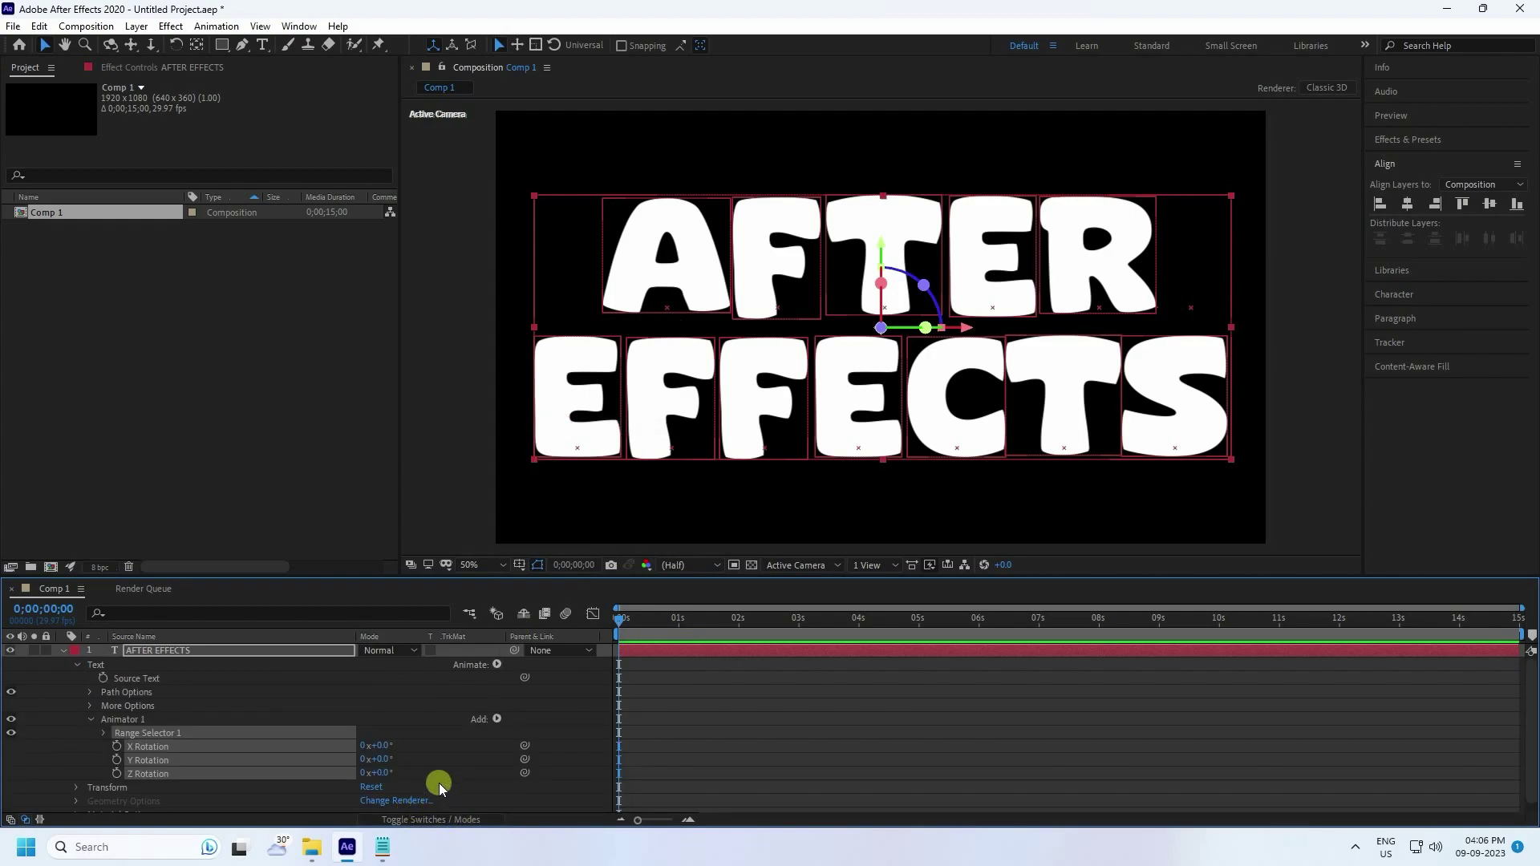
# Add an Expression selector to Animator 1 and expand its settings
pyautogui.click(497, 719)
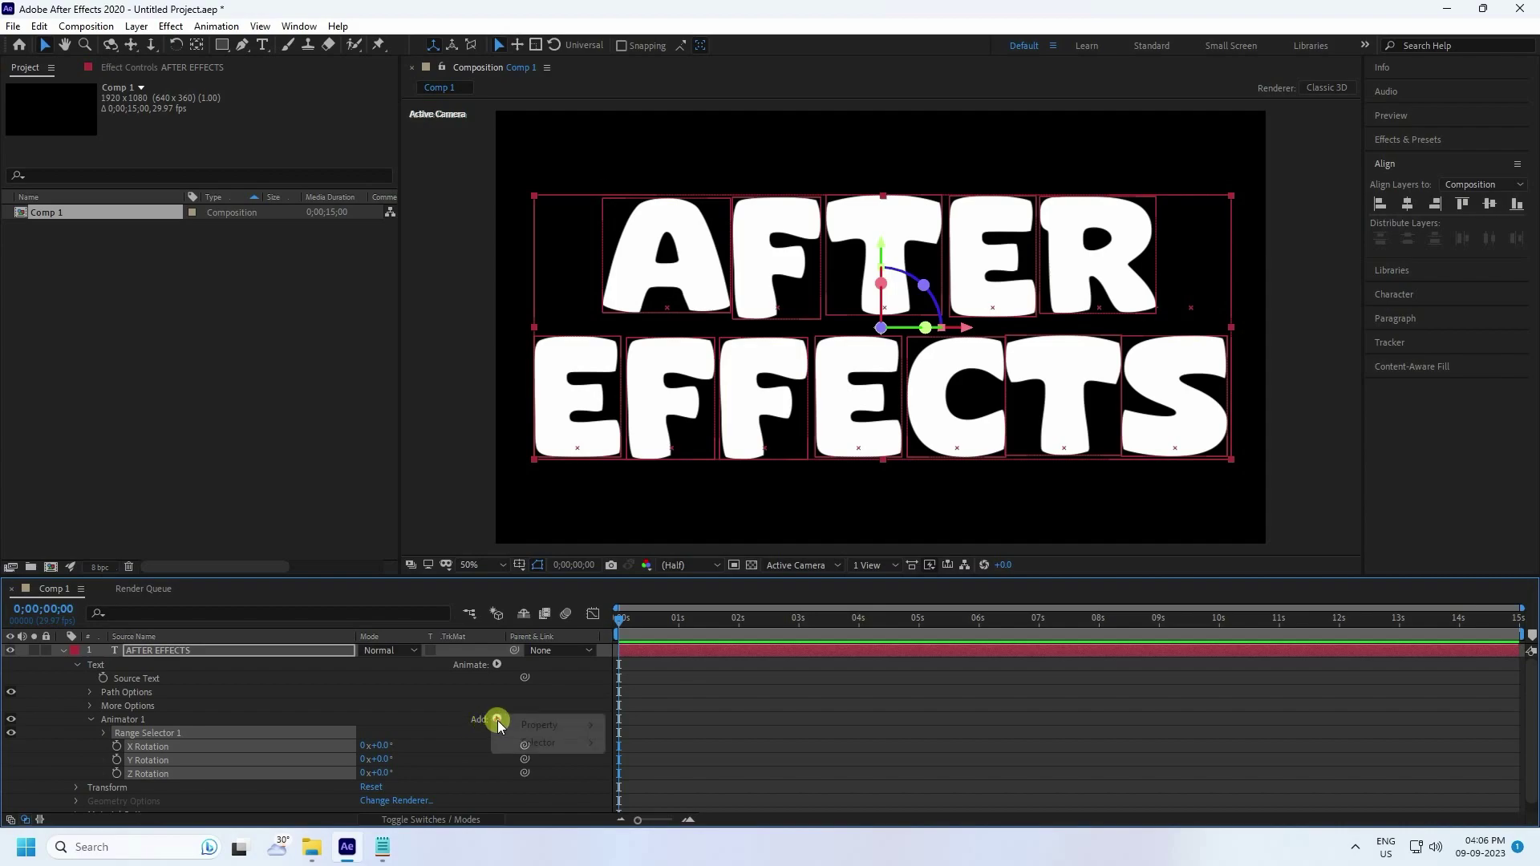
pyautogui.moveTo(533, 742)
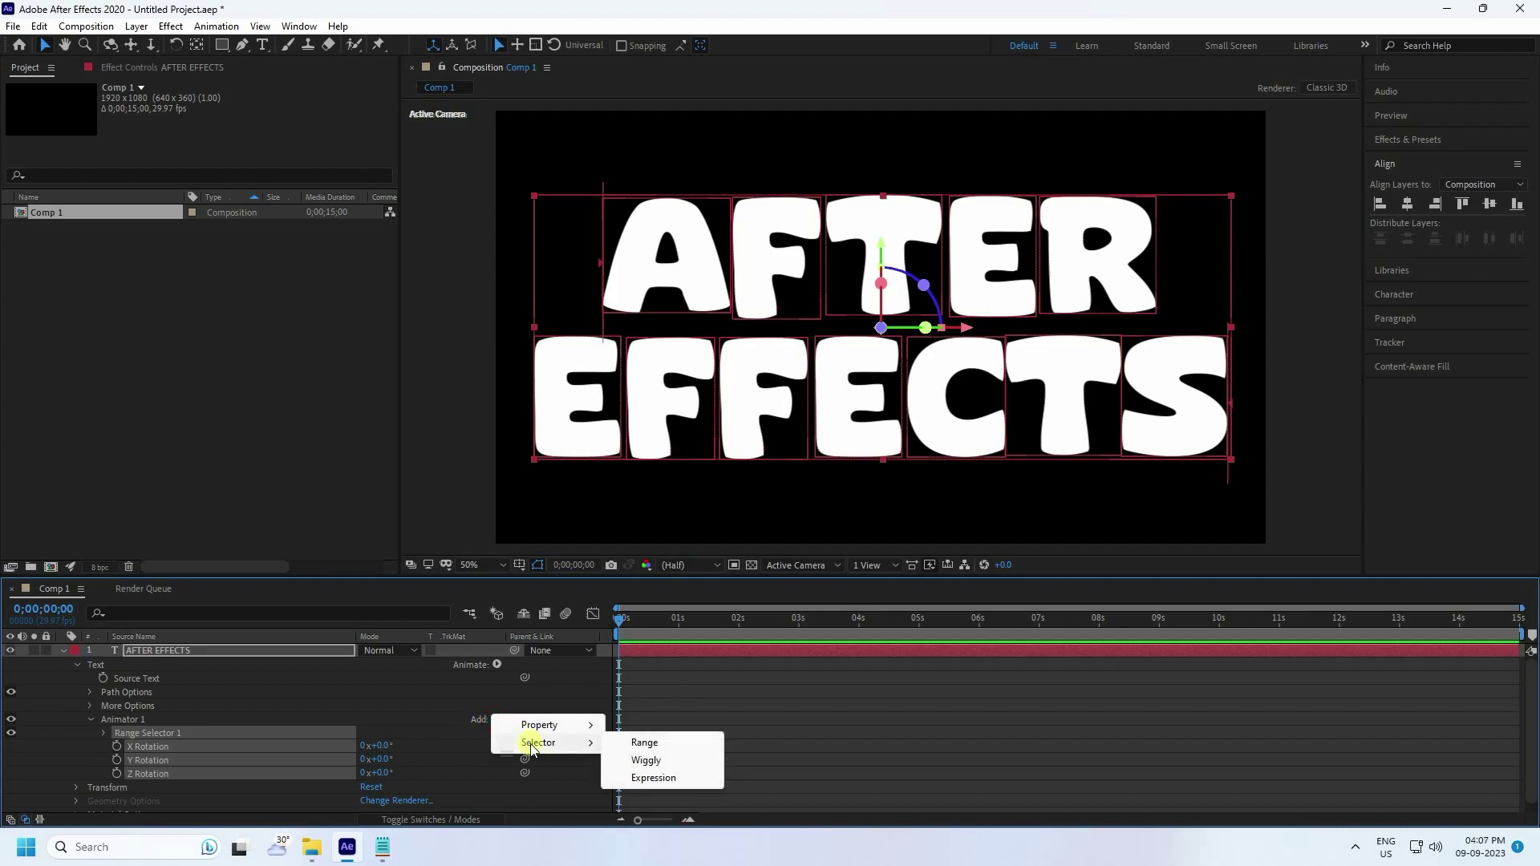
pyautogui.click(654, 778)
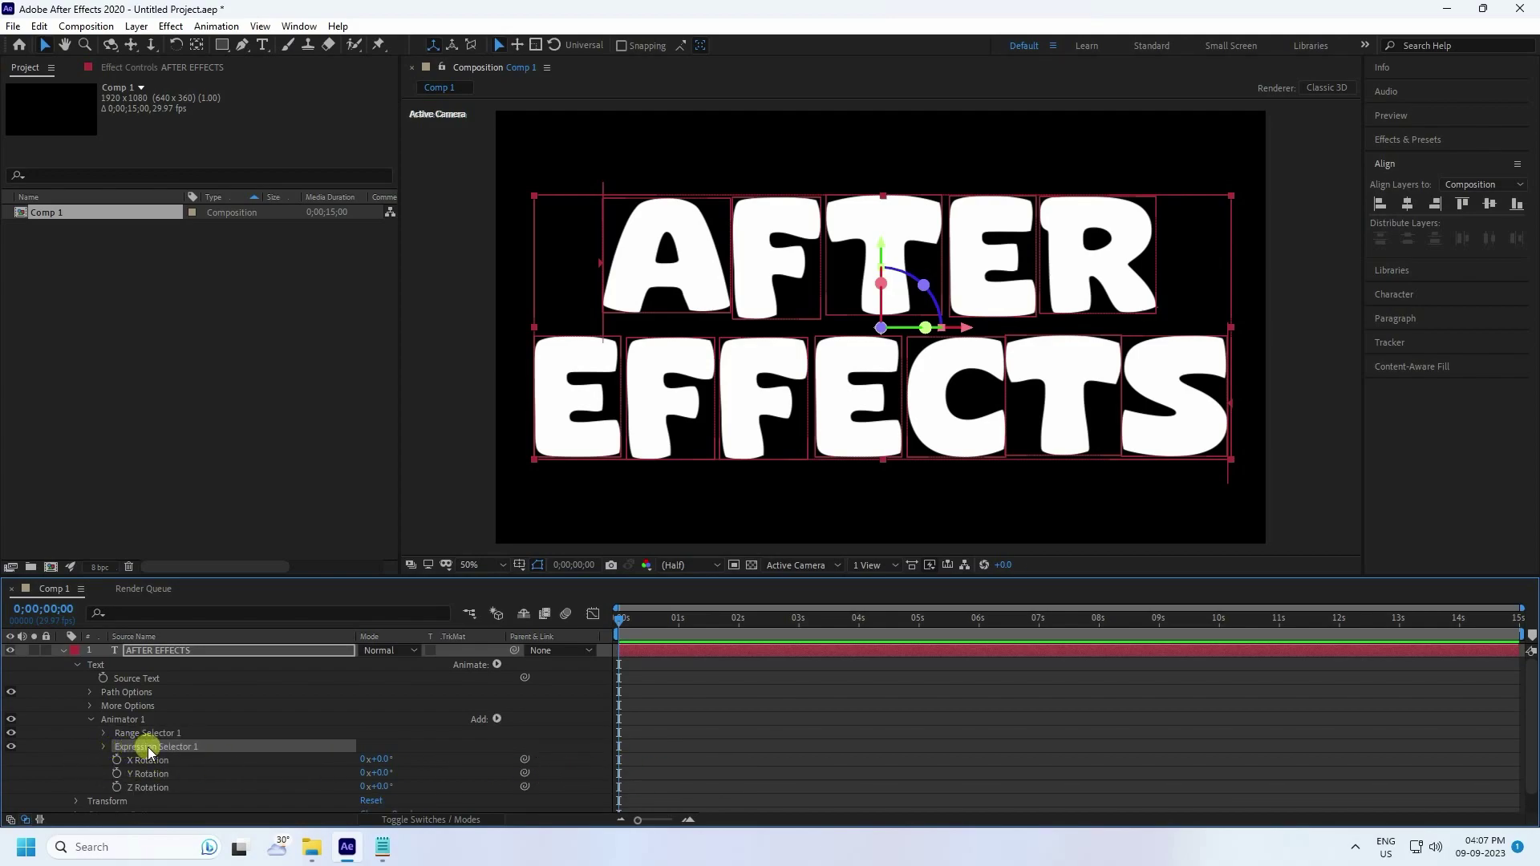
pyautogui.click(103, 747)
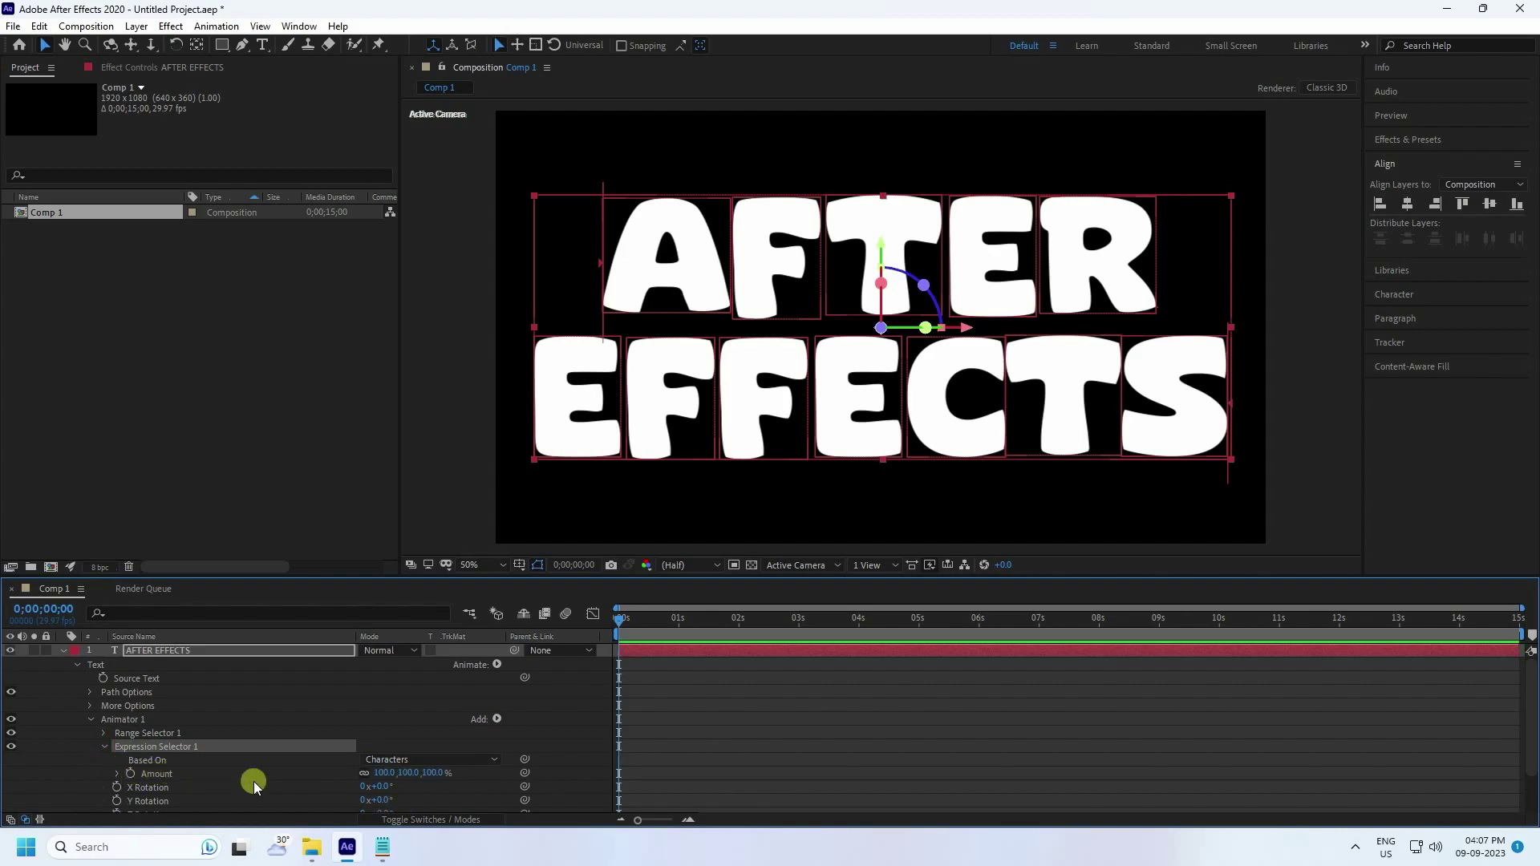
# Copy the swing expression code from Notepad and enlarge the timeline panel
pyautogui.click(383, 849)
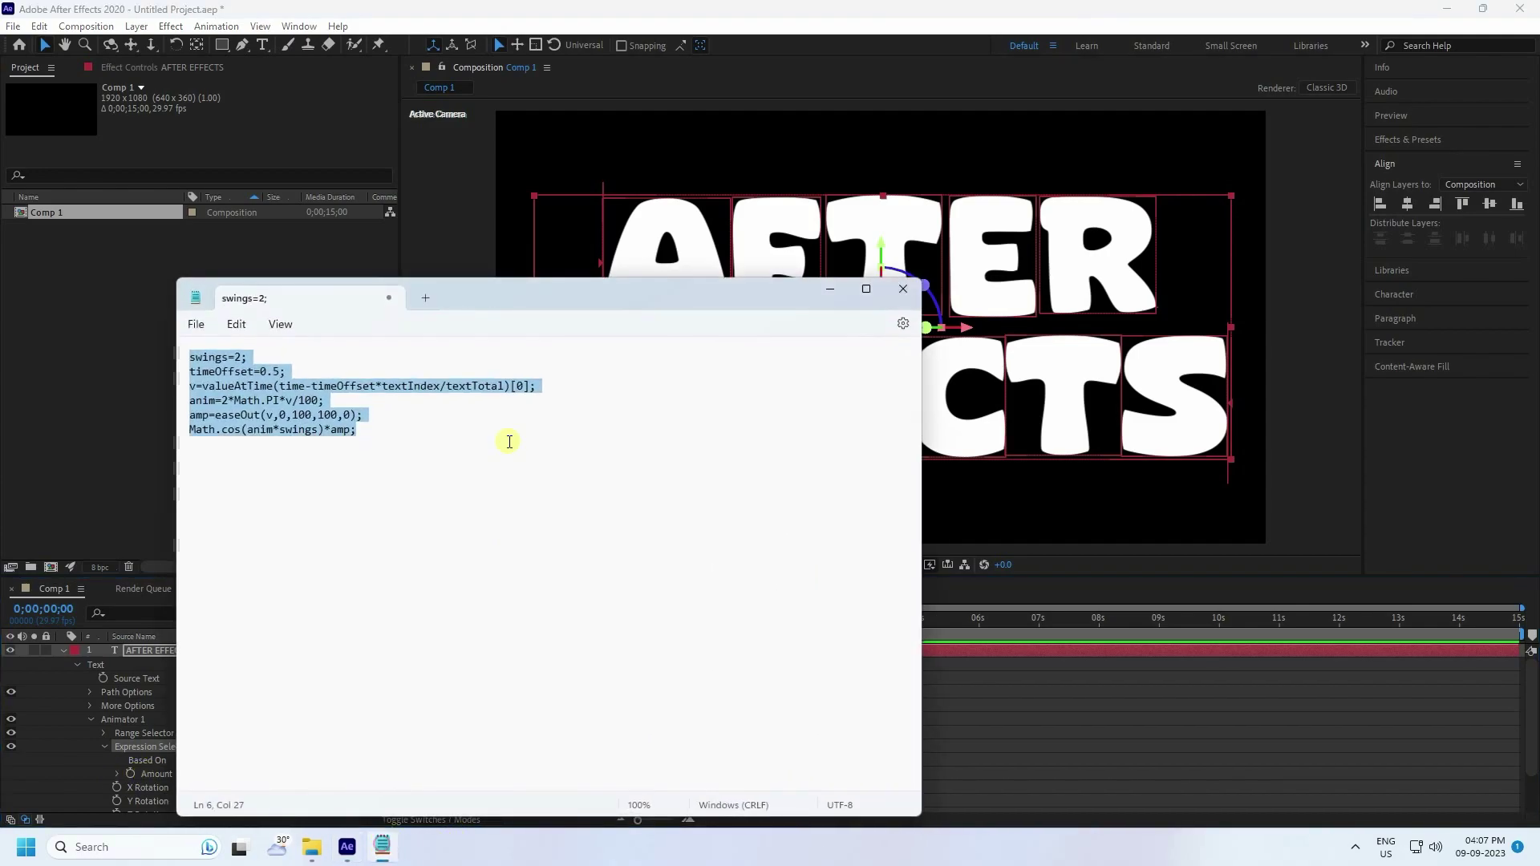
pyautogui.rightClick(258, 404)
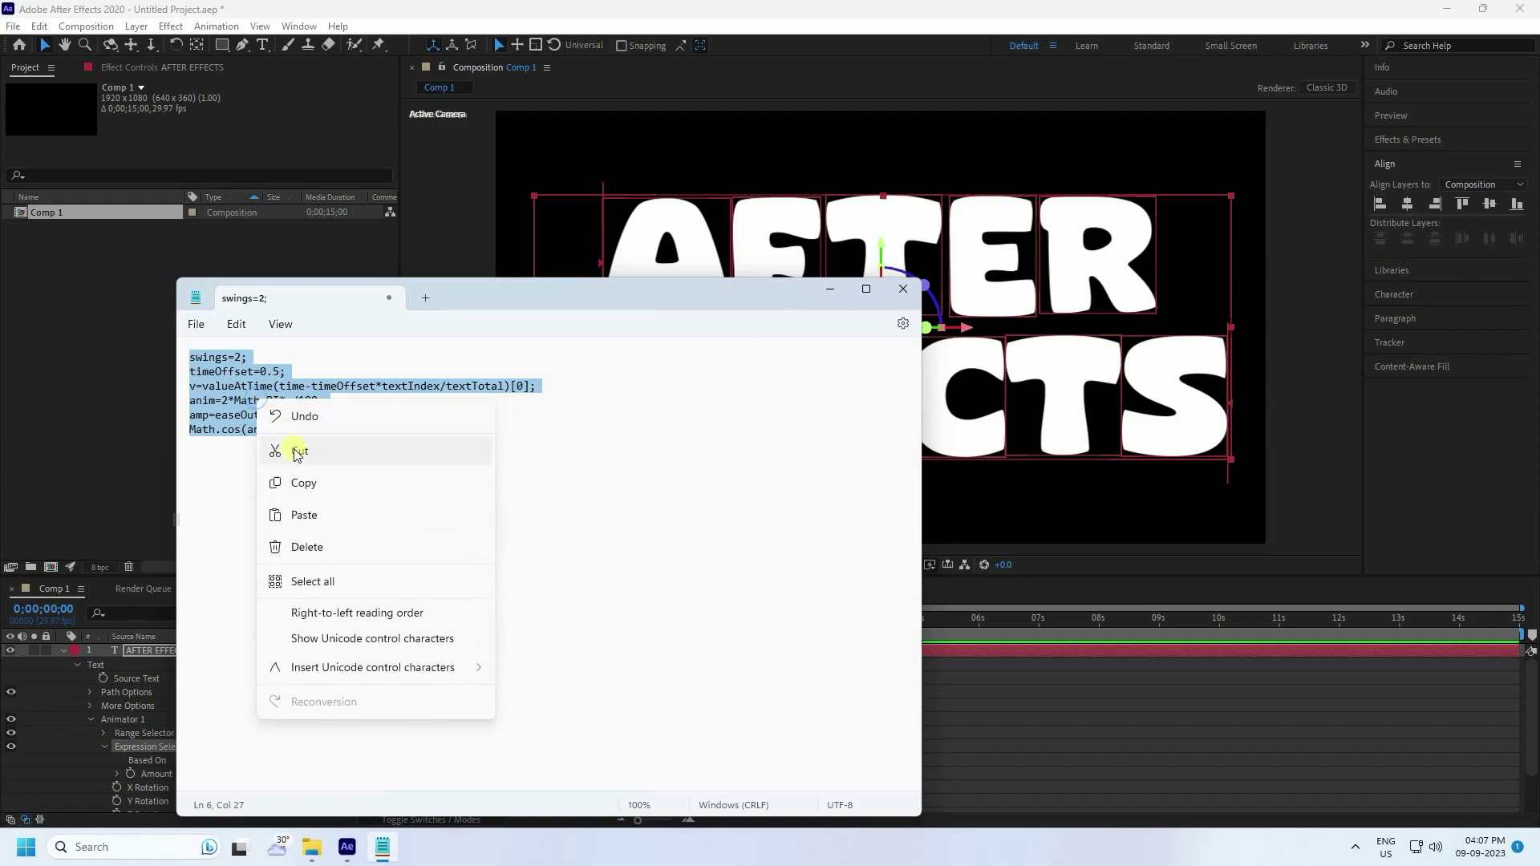
pyautogui.click(307, 482)
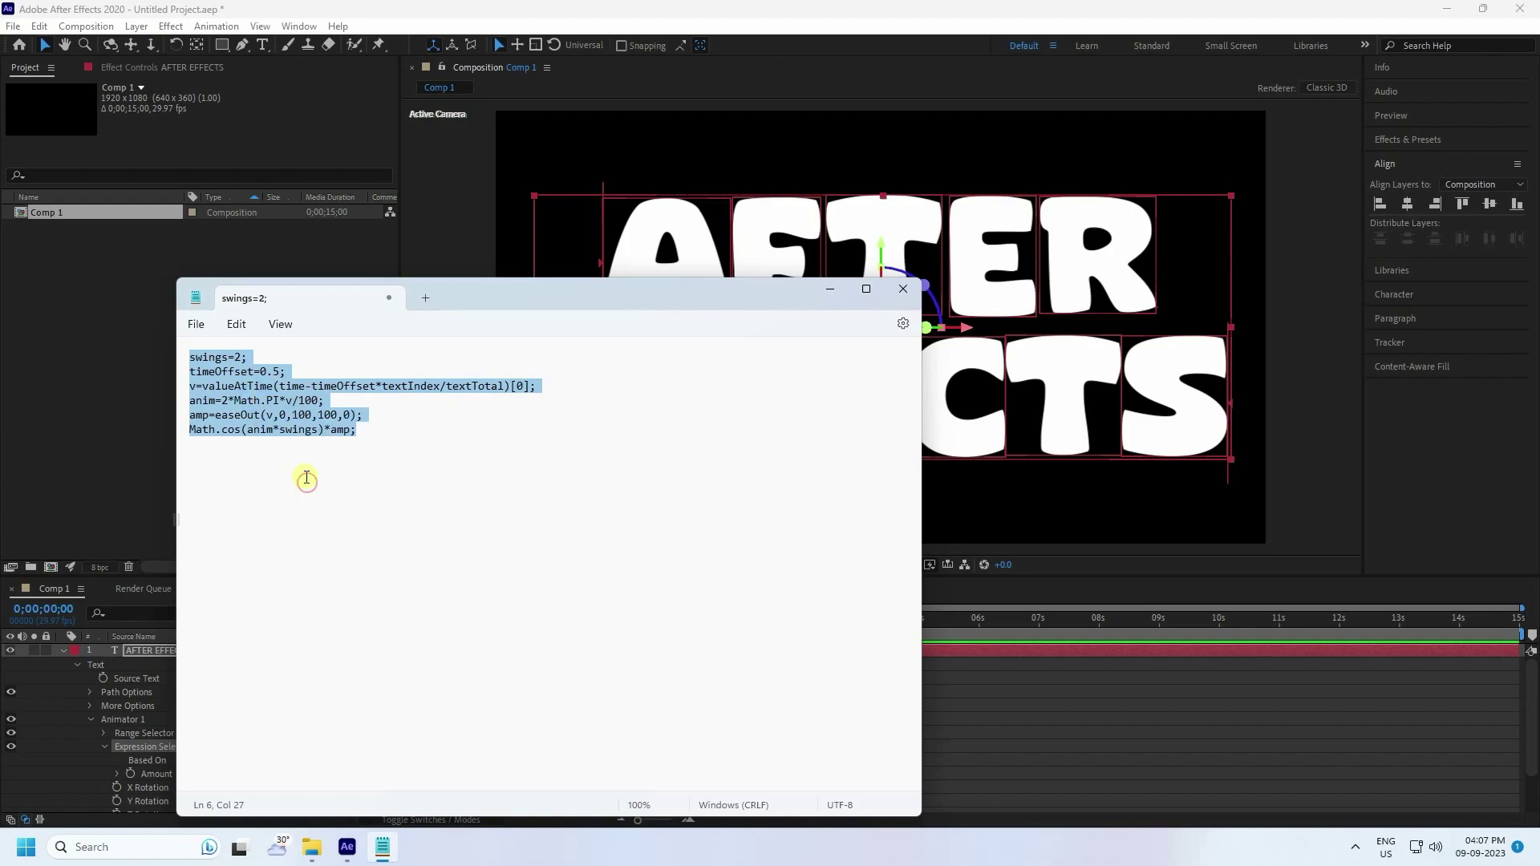
pyautogui.rightClick(238, 403)
pyautogui.click(282, 483)
pyautogui.click(829, 289)
pyautogui.moveTo(368, 577); pyautogui.dragTo(368, 523)
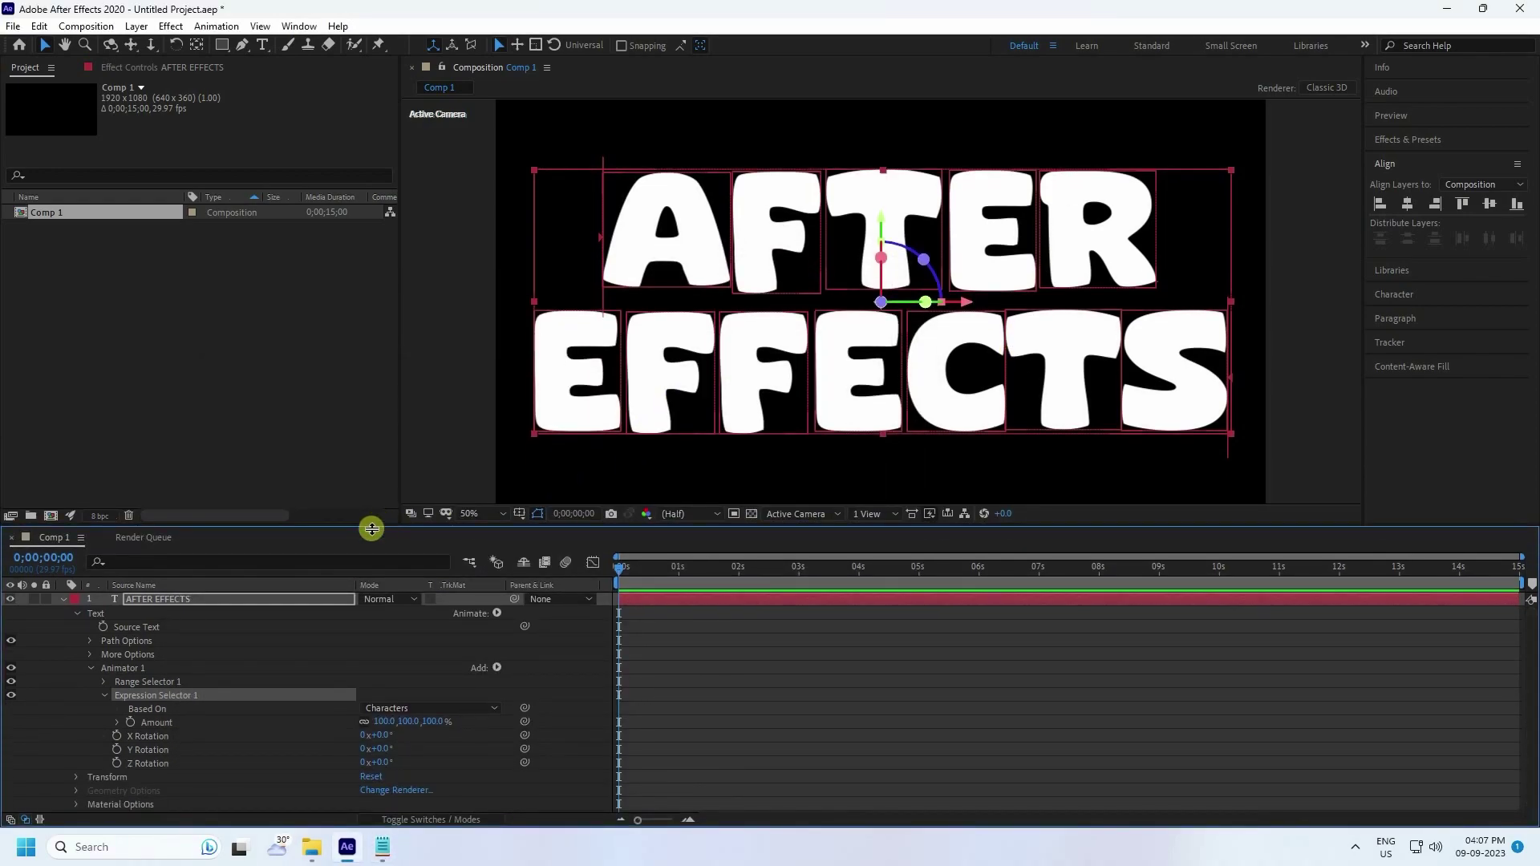
# Replace the Amount's default expression with the pasted swing ease-out expression
pyautogui.click(133, 724)
pyautogui.keyDown('alt'); pyautogui.click(132, 724); pyautogui.keyUp('alt')
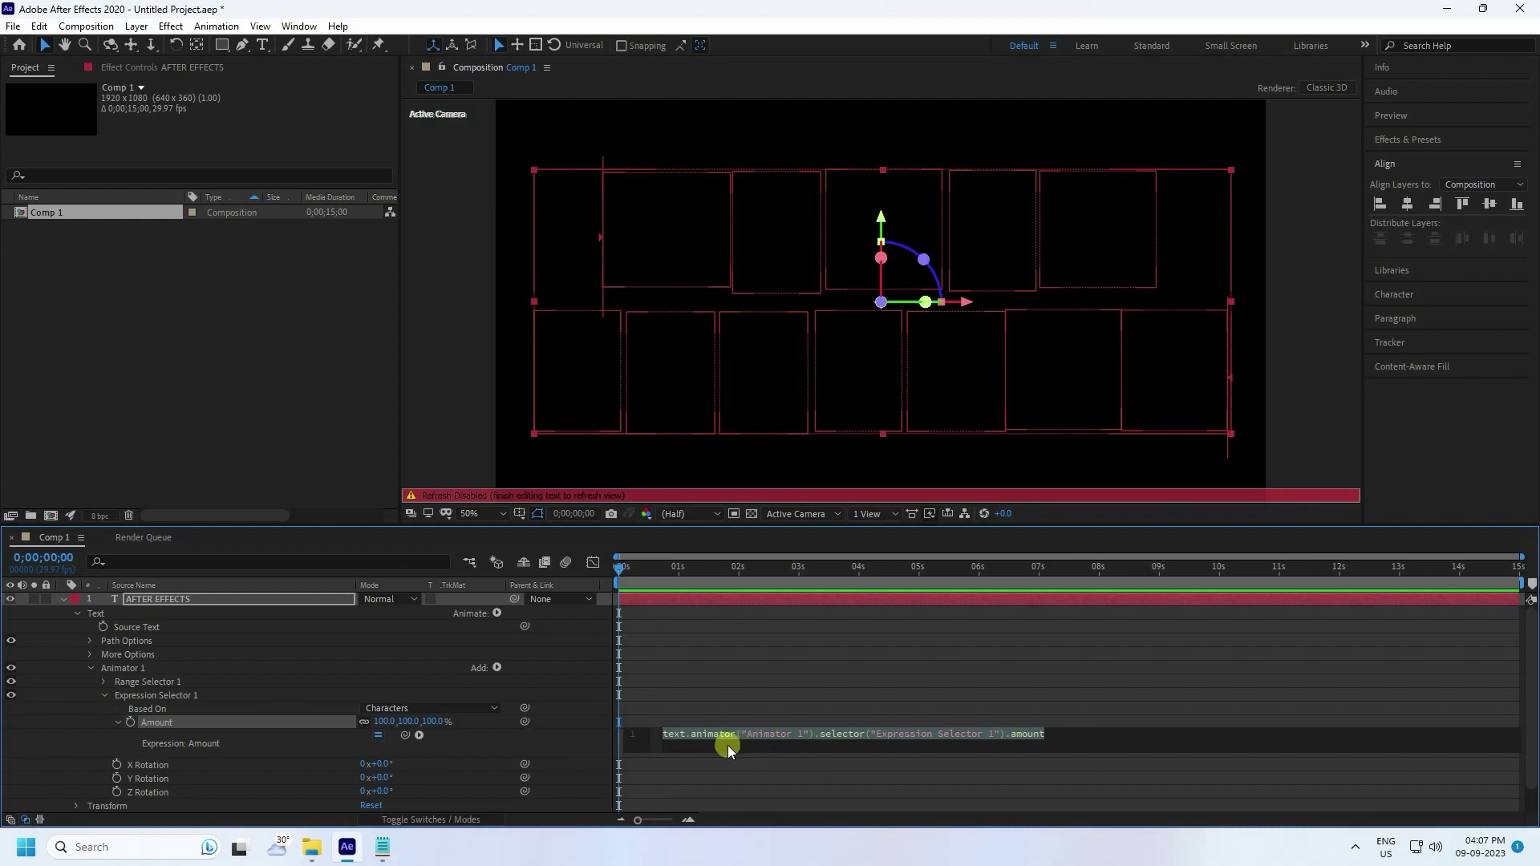
pyautogui.press('BackSpace')
pyautogui.hotkey('ctrl', 'v')
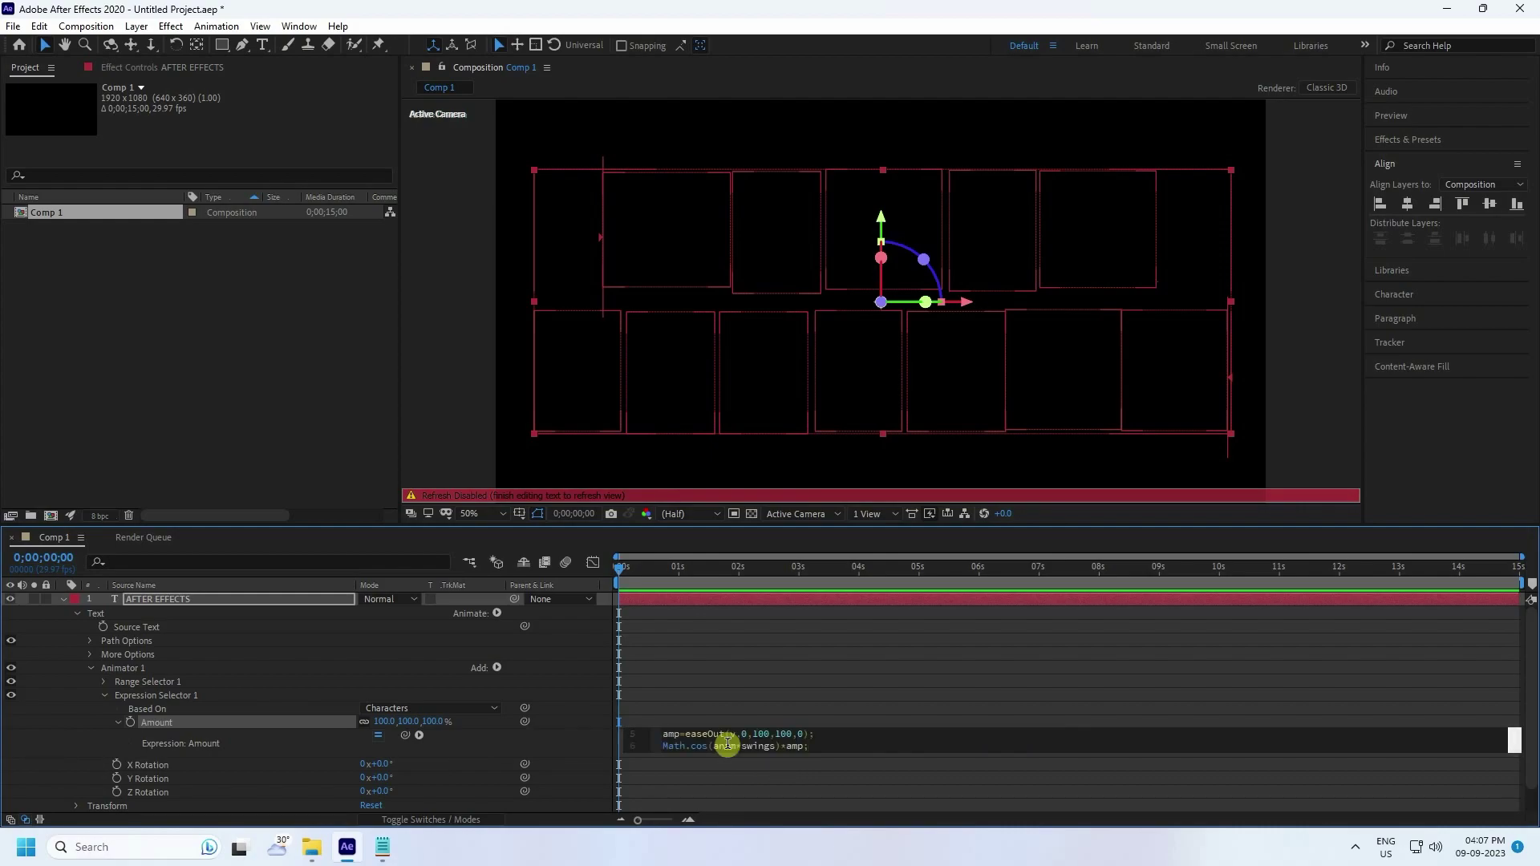
pyautogui.press('KP_Enter')
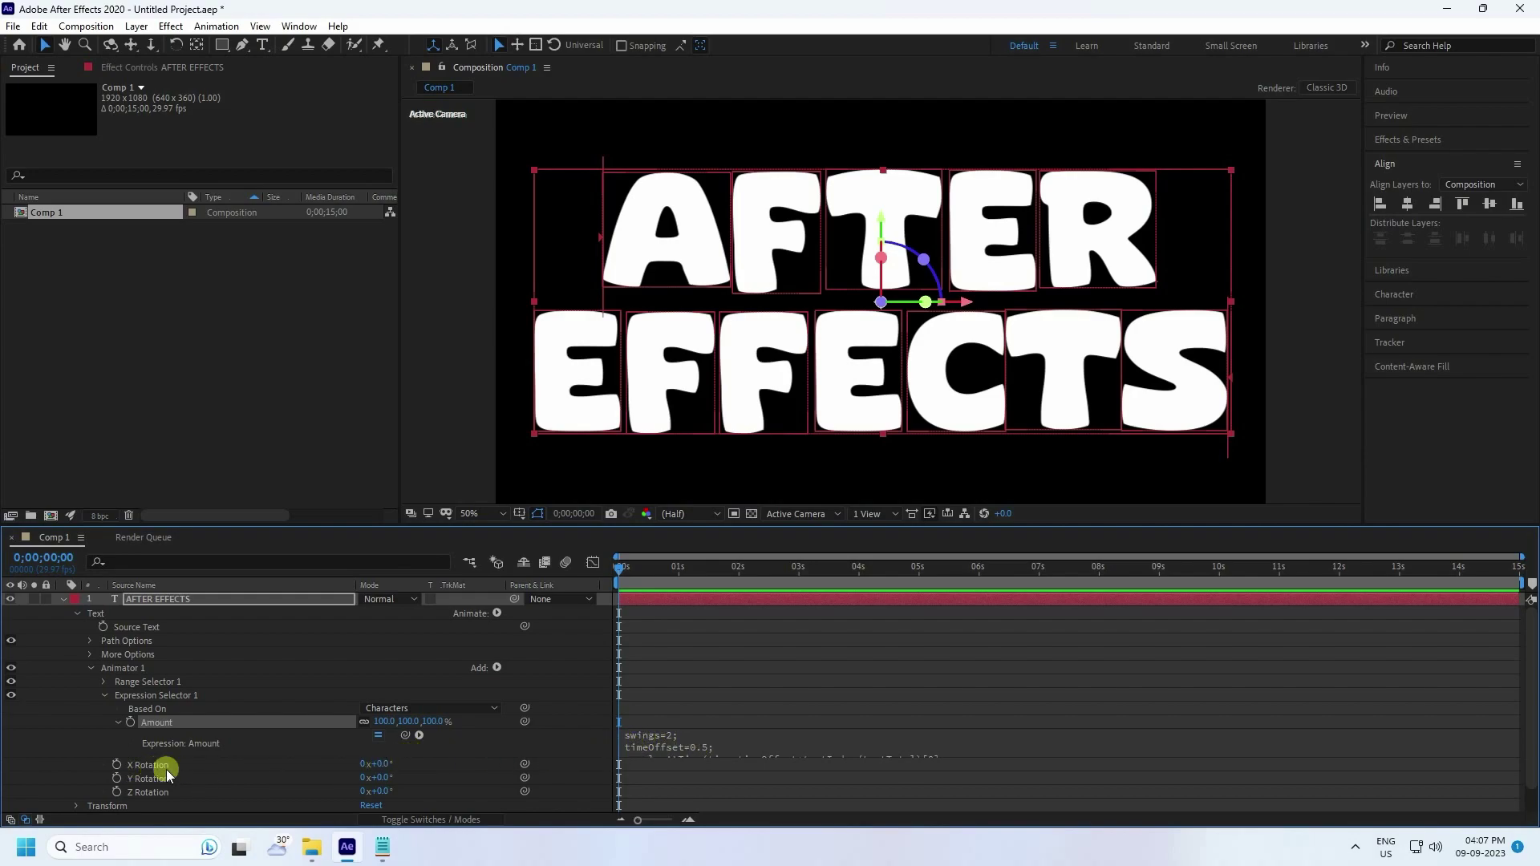
# Set the animator's X Rotation to -90°
pyautogui.click(382, 764)
pyautogui.write('-90')
pyautogui.press('Return')
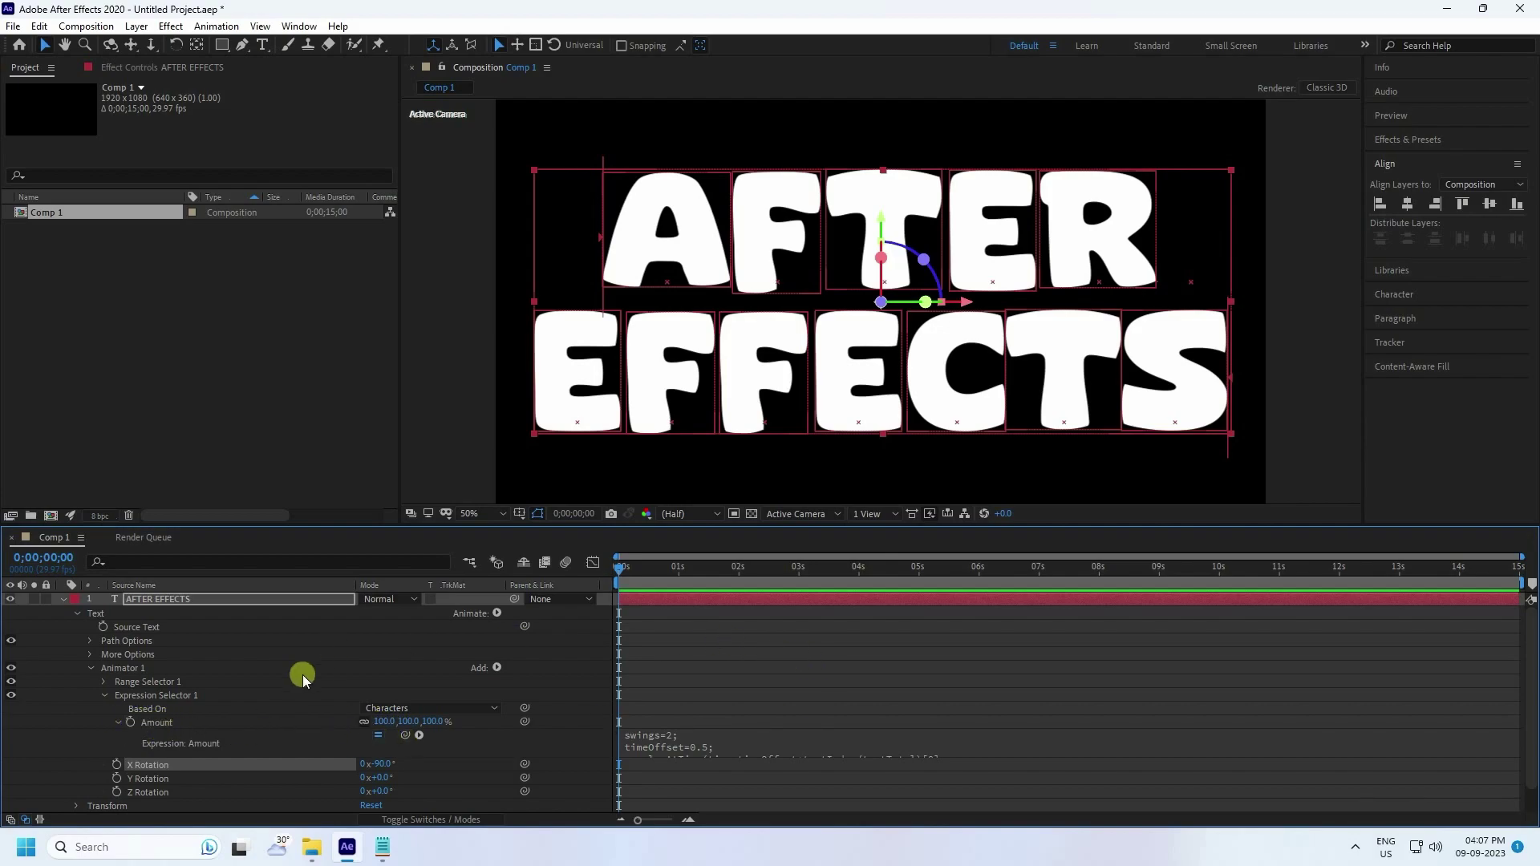
# Keyframe Amount at -100% at 0s, then move to the 5-second mark
pyautogui.click(130, 722)
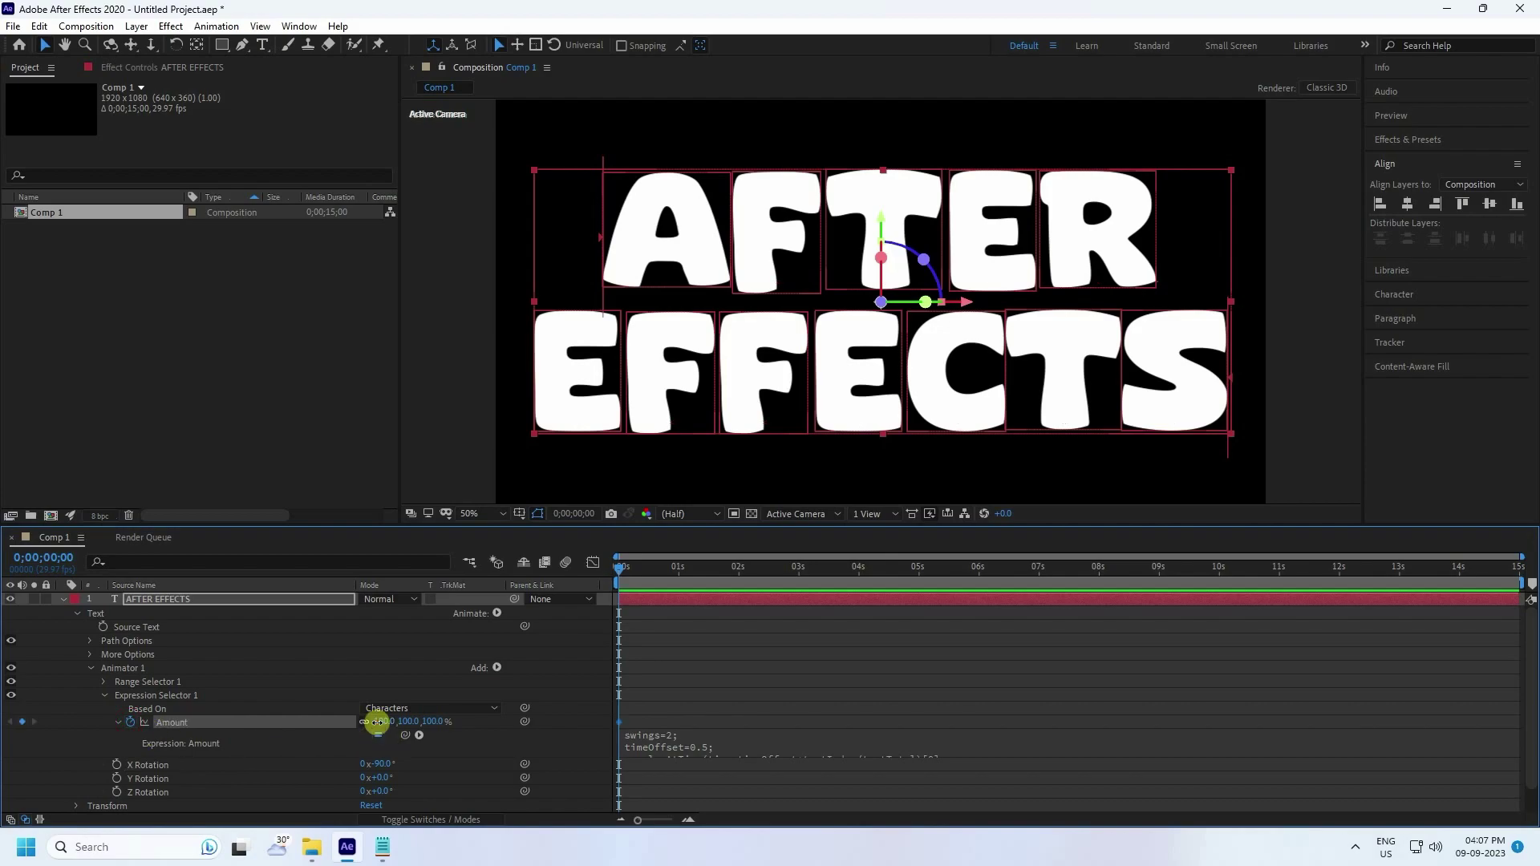
pyautogui.click(378, 722)
pyautogui.write('-100')
pyautogui.press('Return')
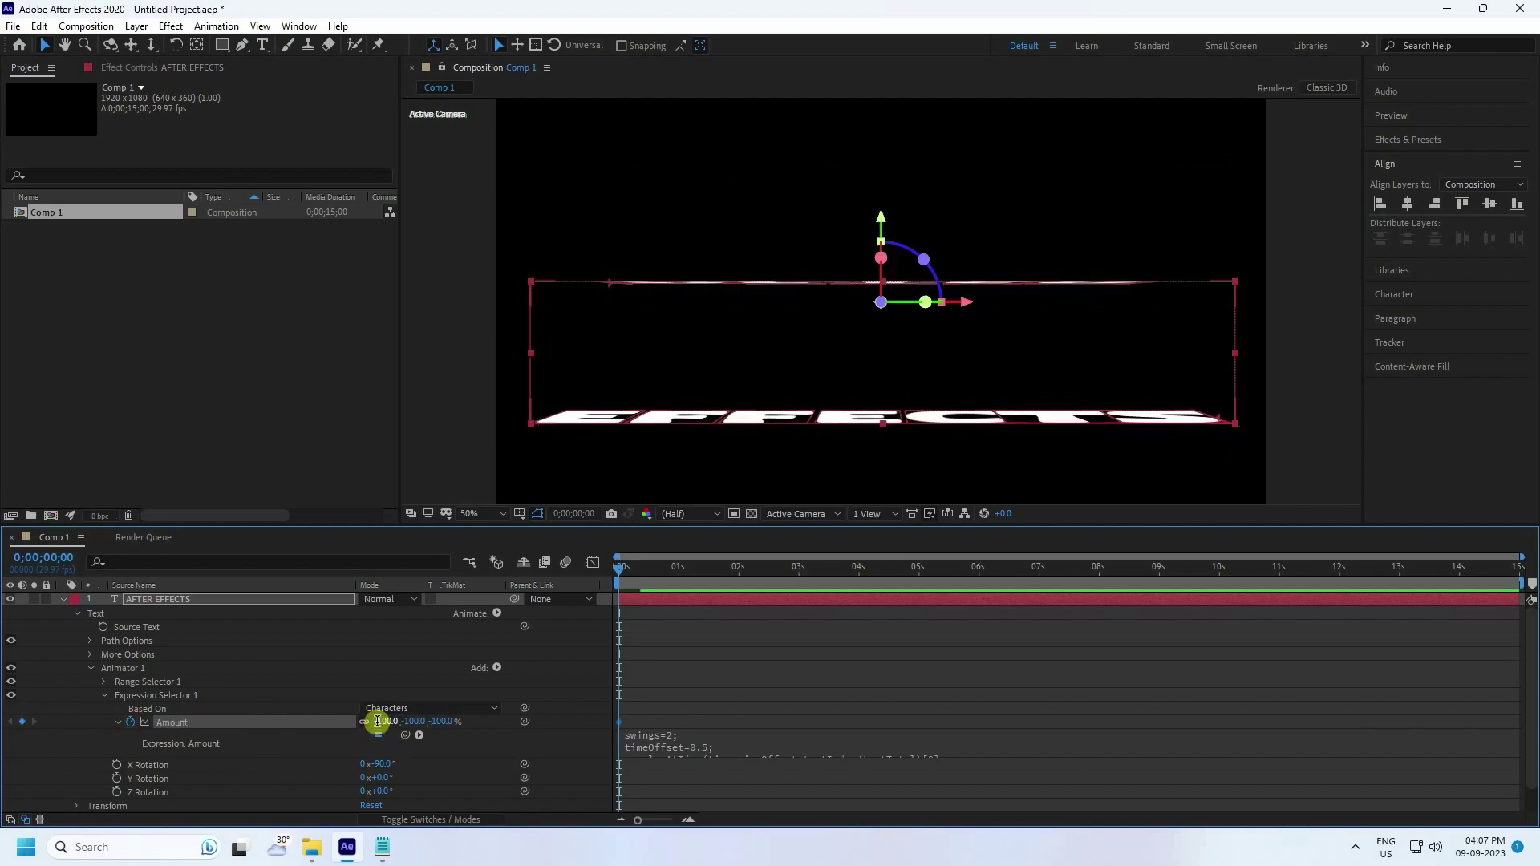
pyautogui.click(117, 723)
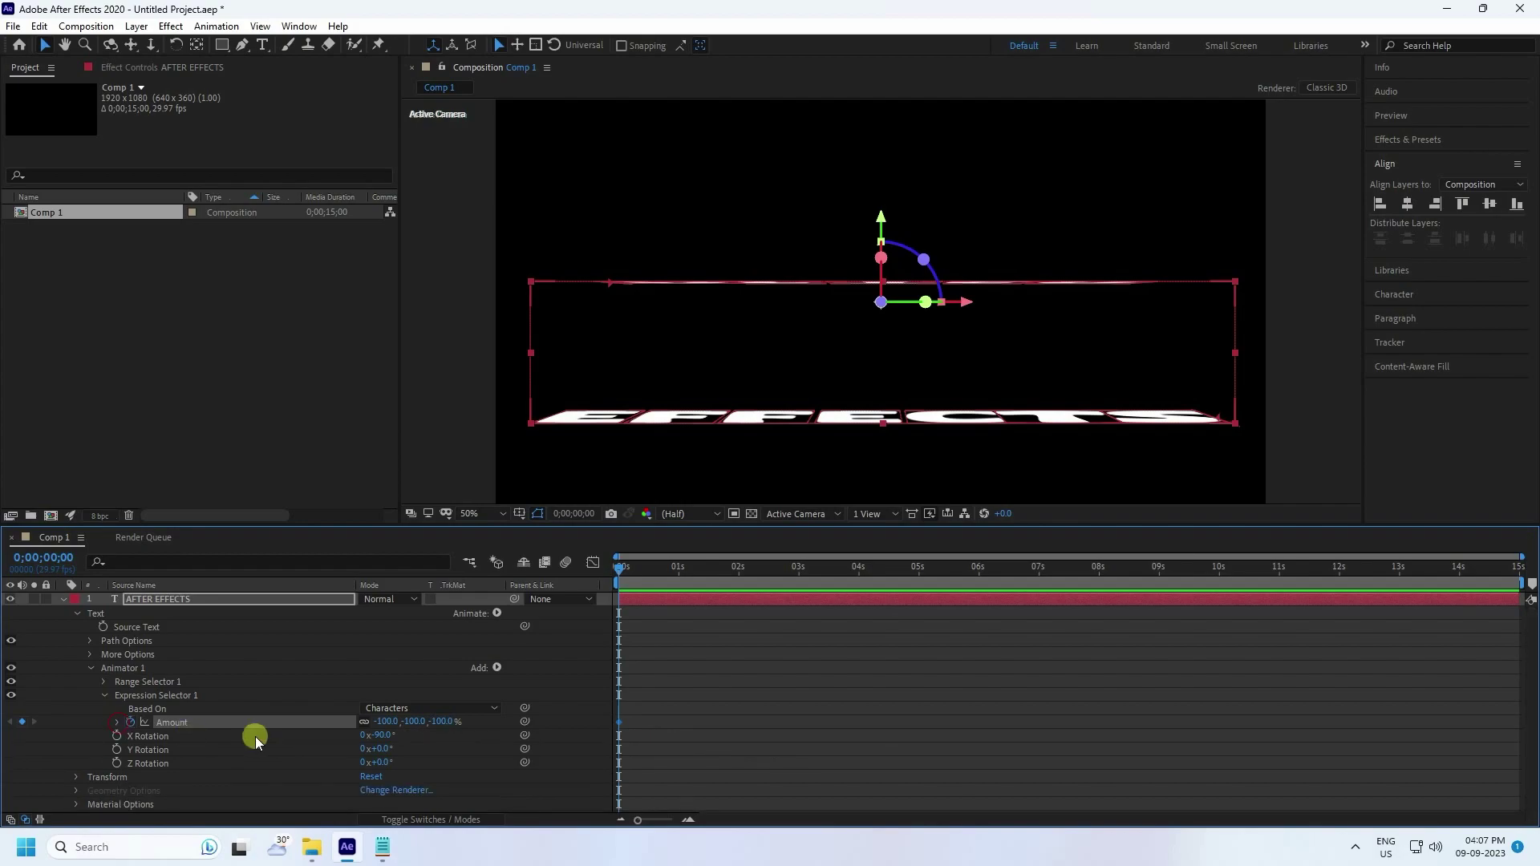
pyautogui.click(917, 568)
pyautogui.click(386, 722)
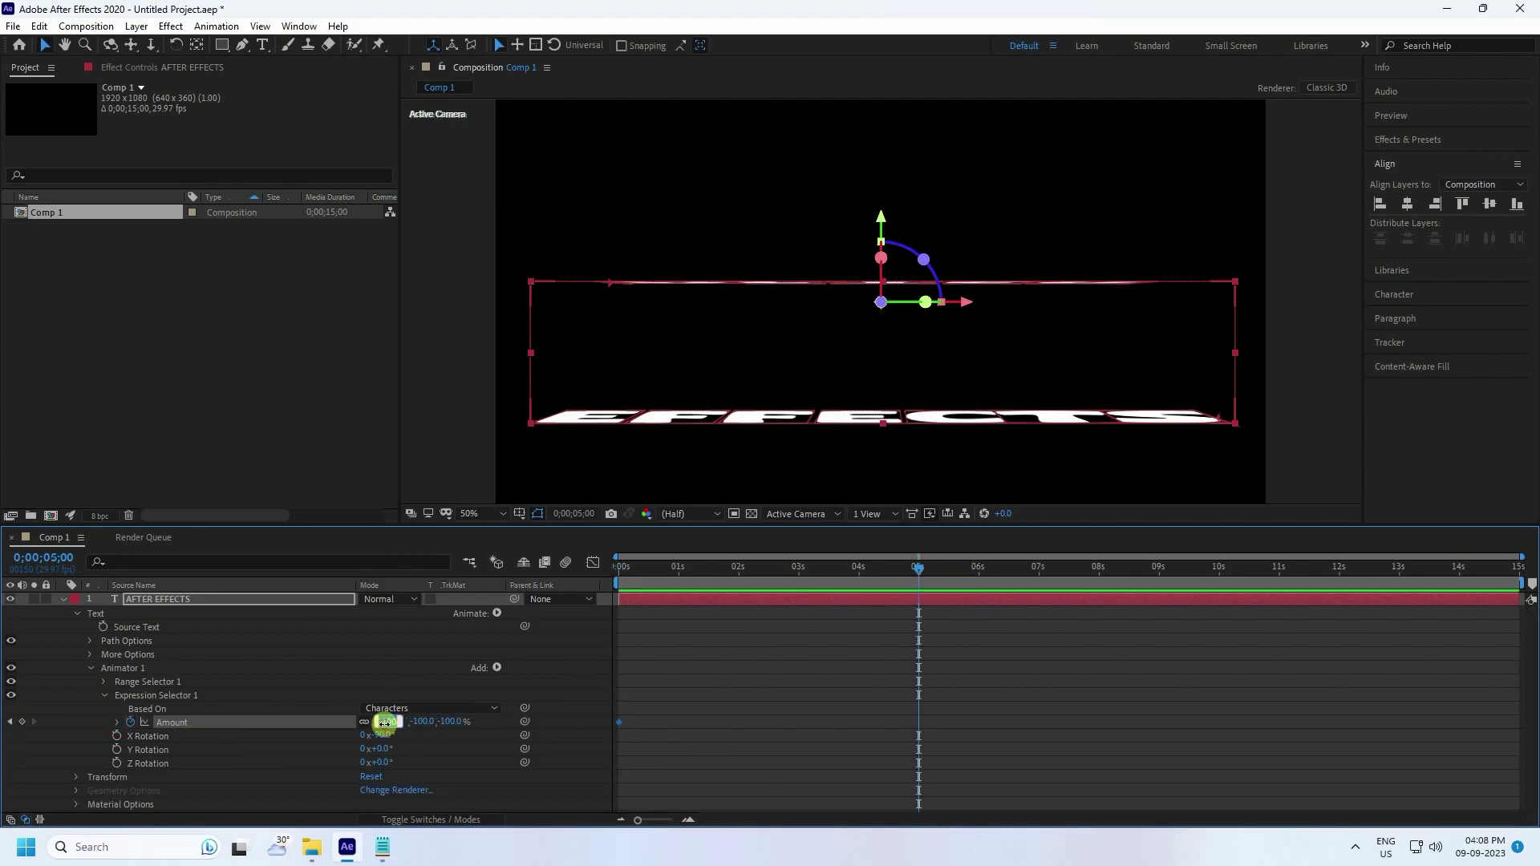
# Keyframe Amount at 100% at 5s, -100% at 10s and 100% at the last frame
pyautogui.write('100')
pyautogui.press('Return')
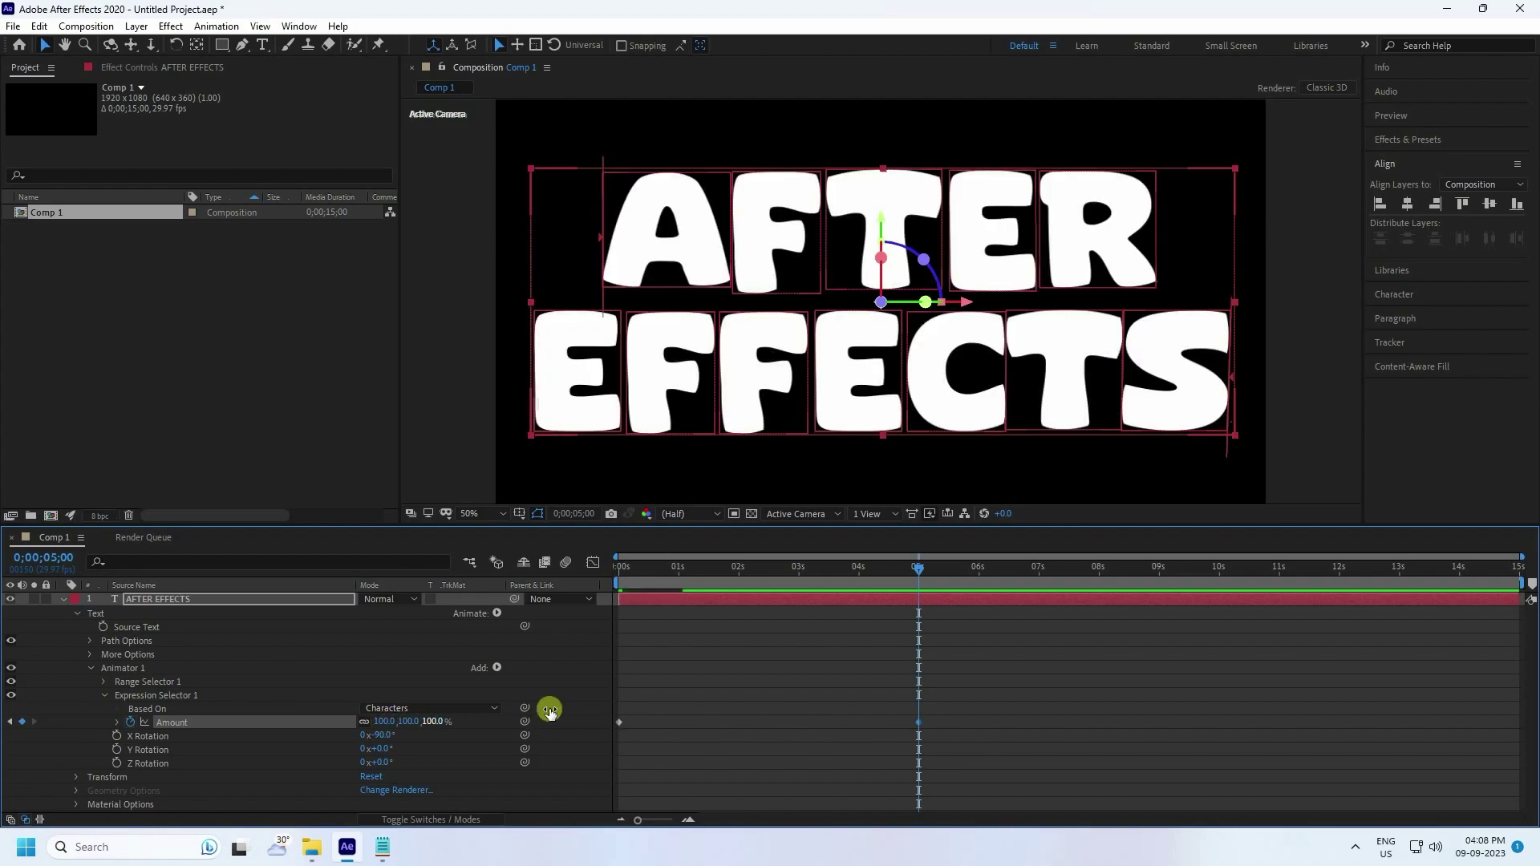
pyautogui.click(1219, 567)
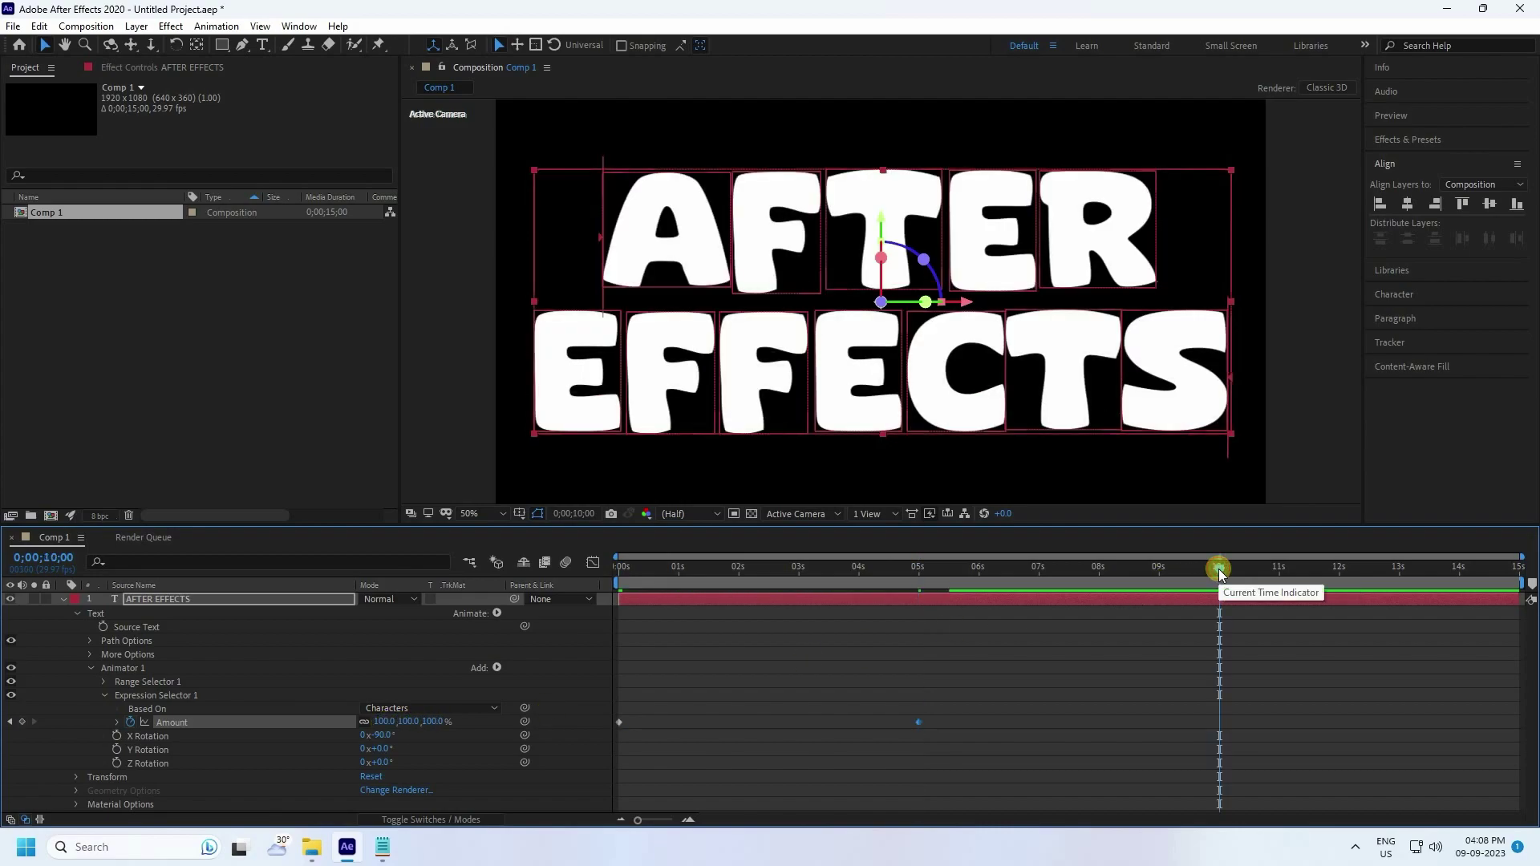
pyautogui.click(386, 722)
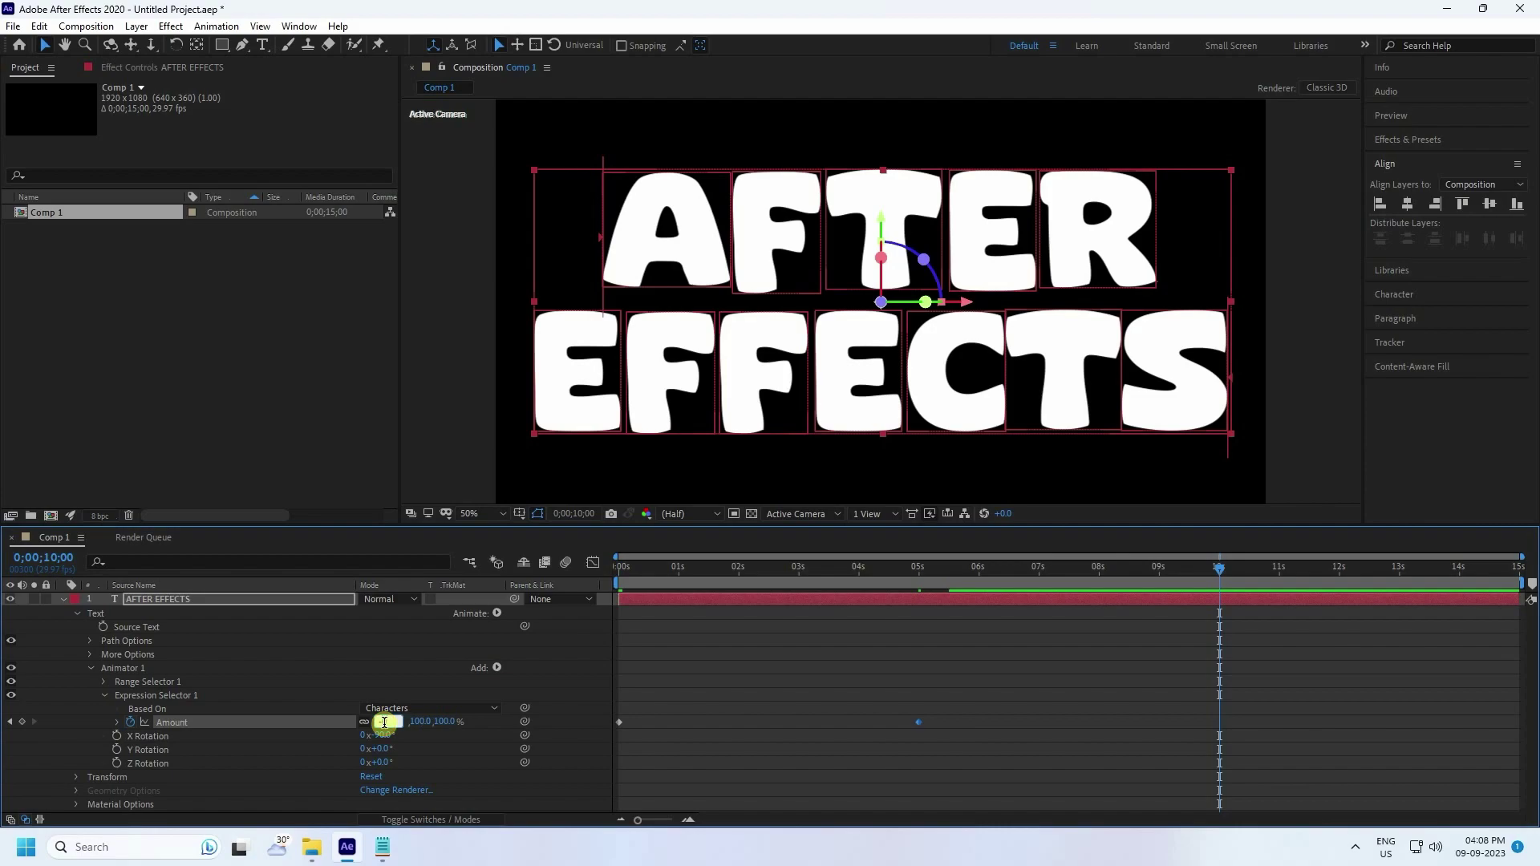
pyautogui.write('-100')
pyautogui.press('Return')
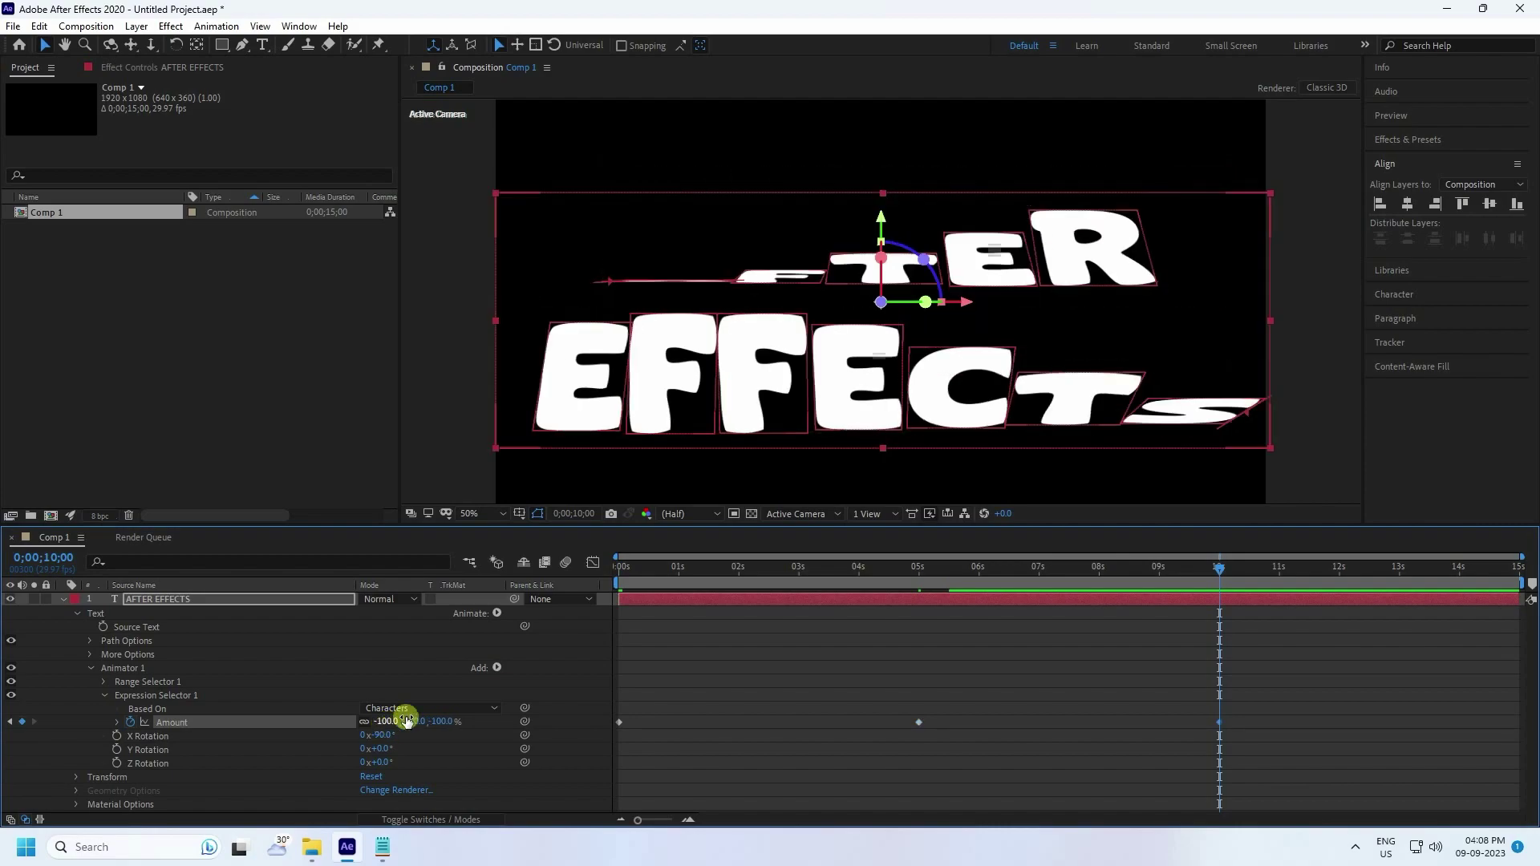
pyautogui.moveTo(1220, 565); pyautogui.dragTo(1518, 567)
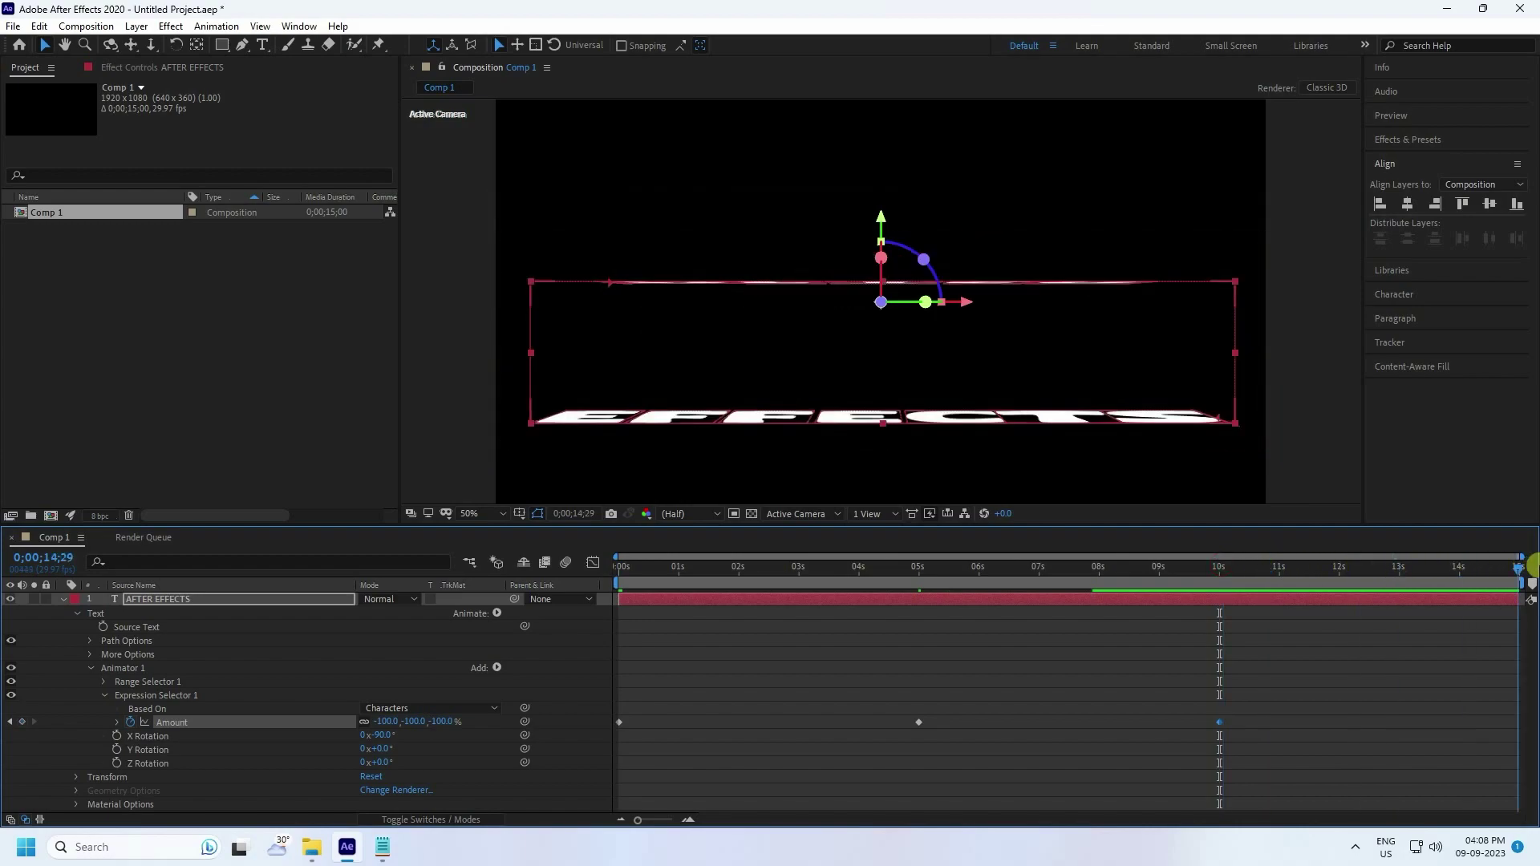
pyautogui.click(387, 722)
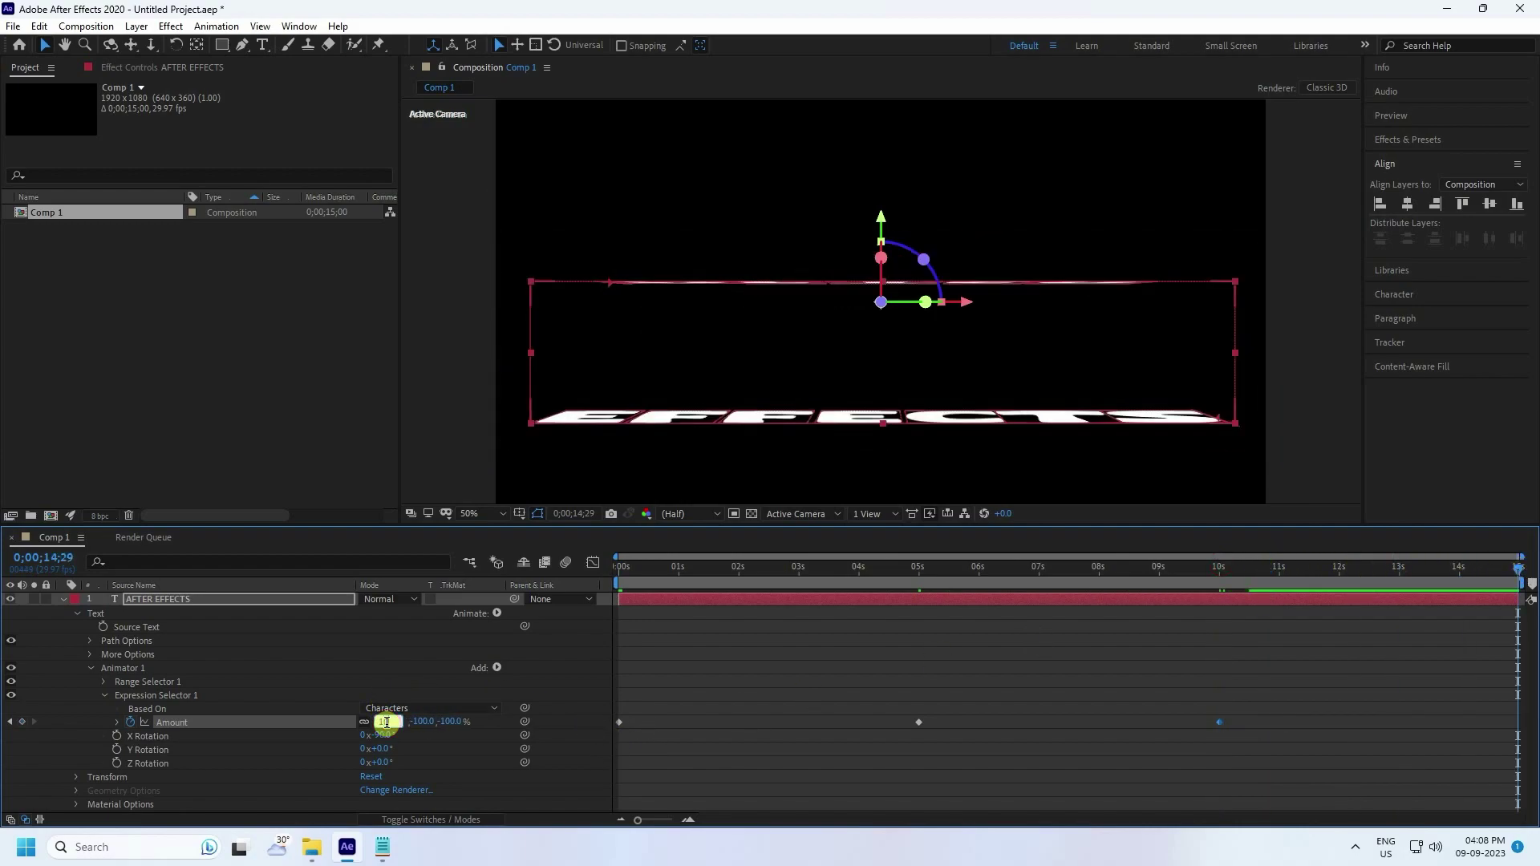
pyautogui.write('100')
pyautogui.press('Return')
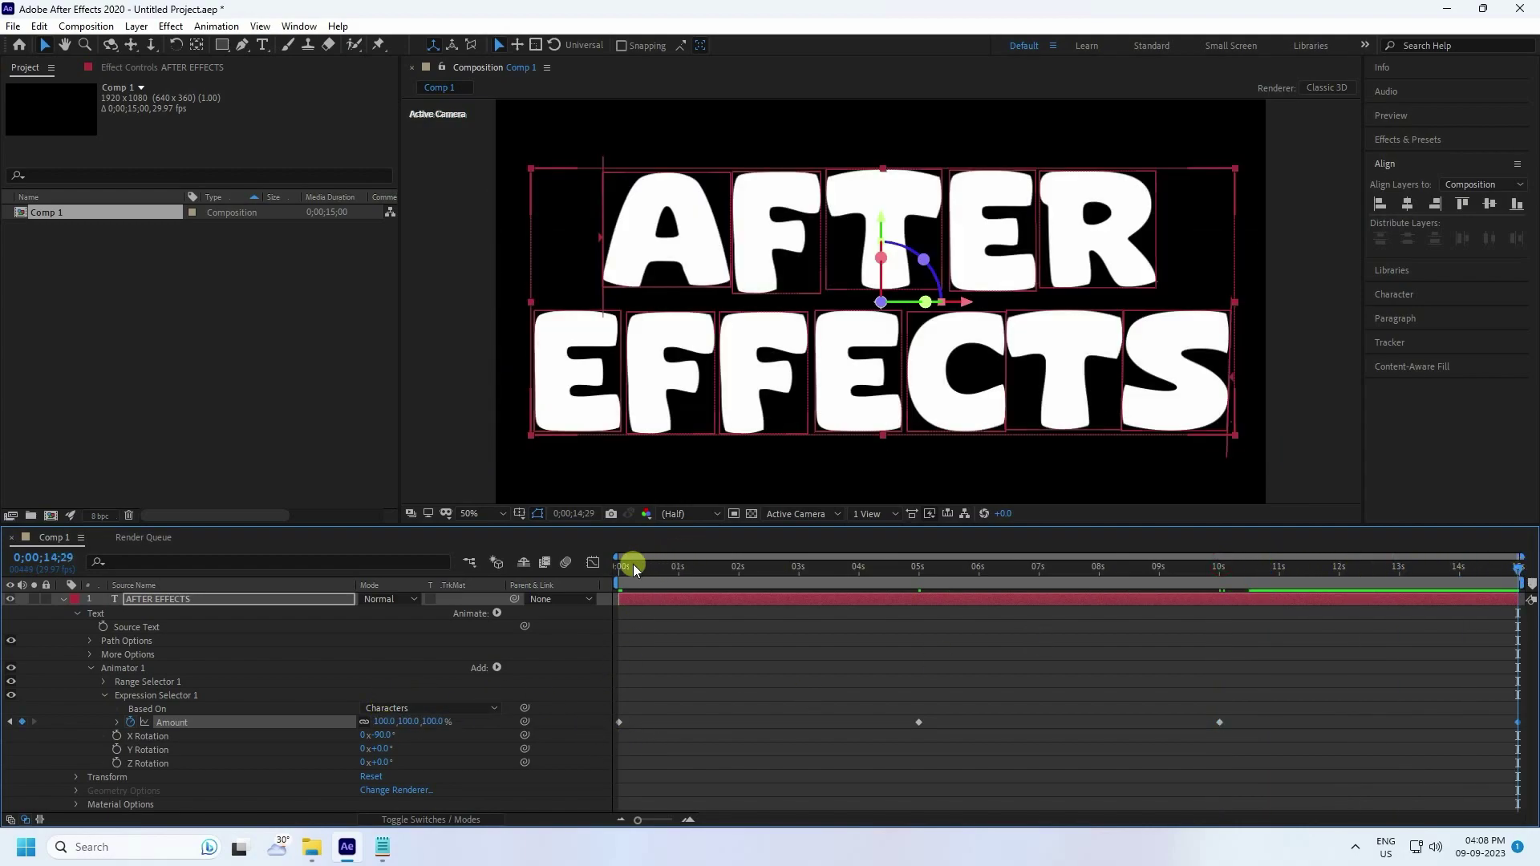
pyautogui.moveTo(632, 564); pyautogui.dragTo(585, 560)
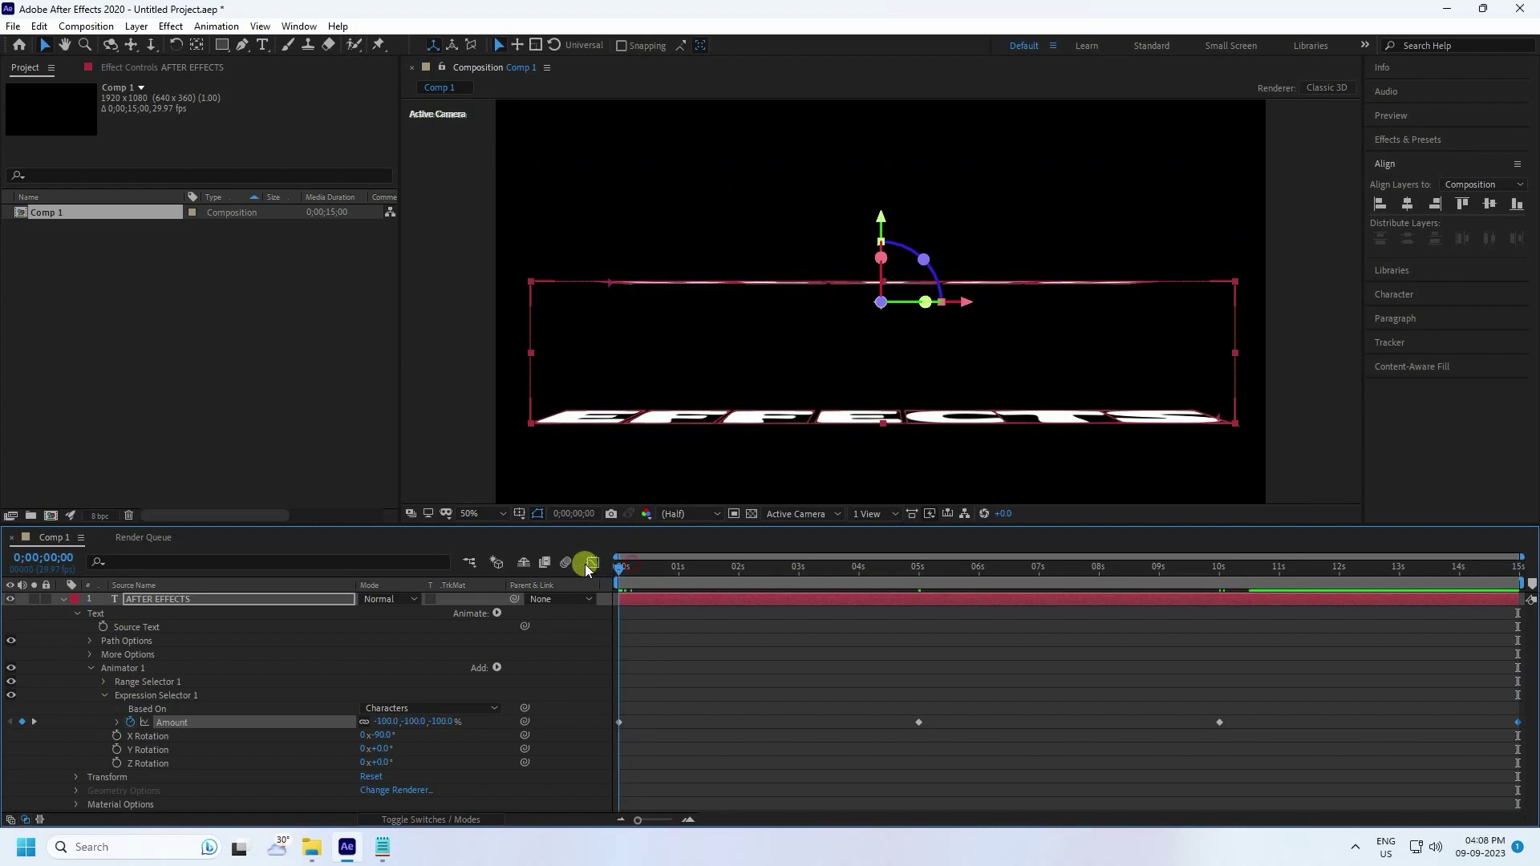
# Preview the flipping text with its properties collapsed, then return to frame 0
pyautogui.click(1393, 121)
pyautogui.click(1444, 137)
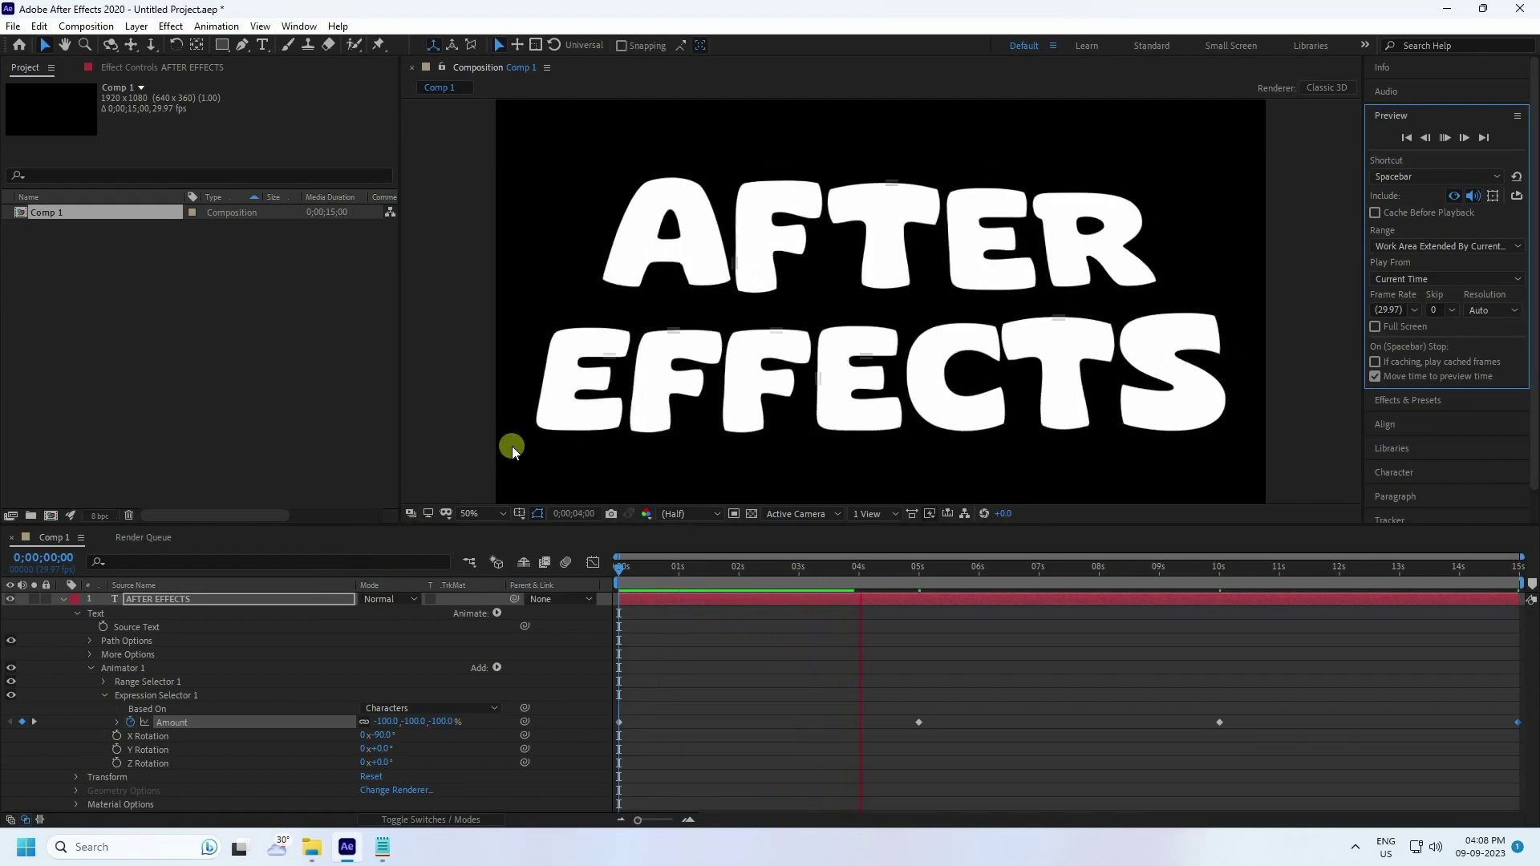
pyautogui.click(63, 598)
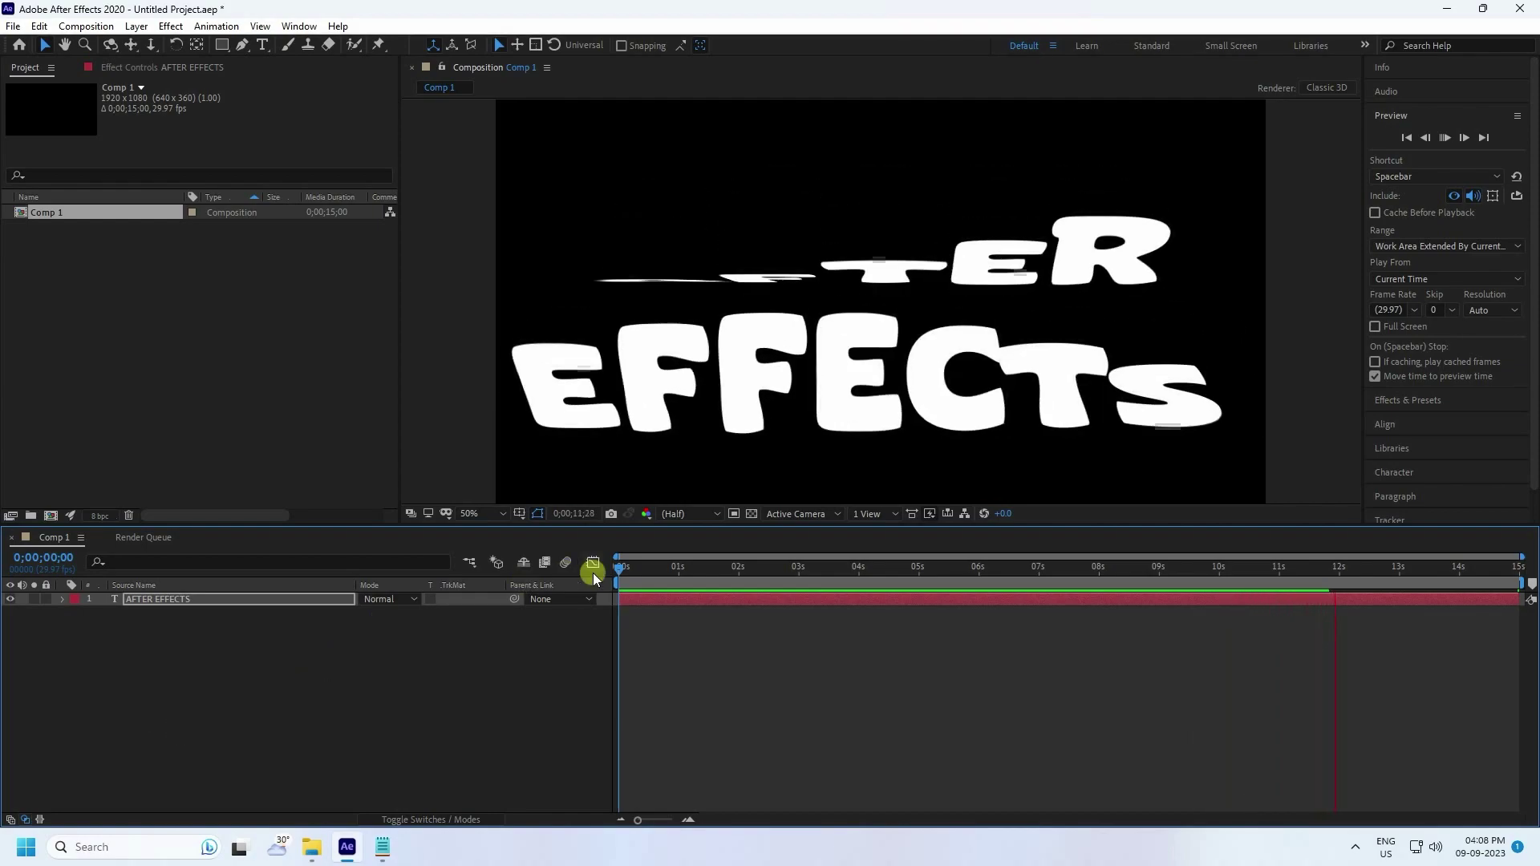
pyautogui.moveTo(653, 566); pyautogui.dragTo(603, 579)
# Duplicate the text layer below the original and rename it AFTER EFFECTS ECHO
pyautogui.click(165, 598)
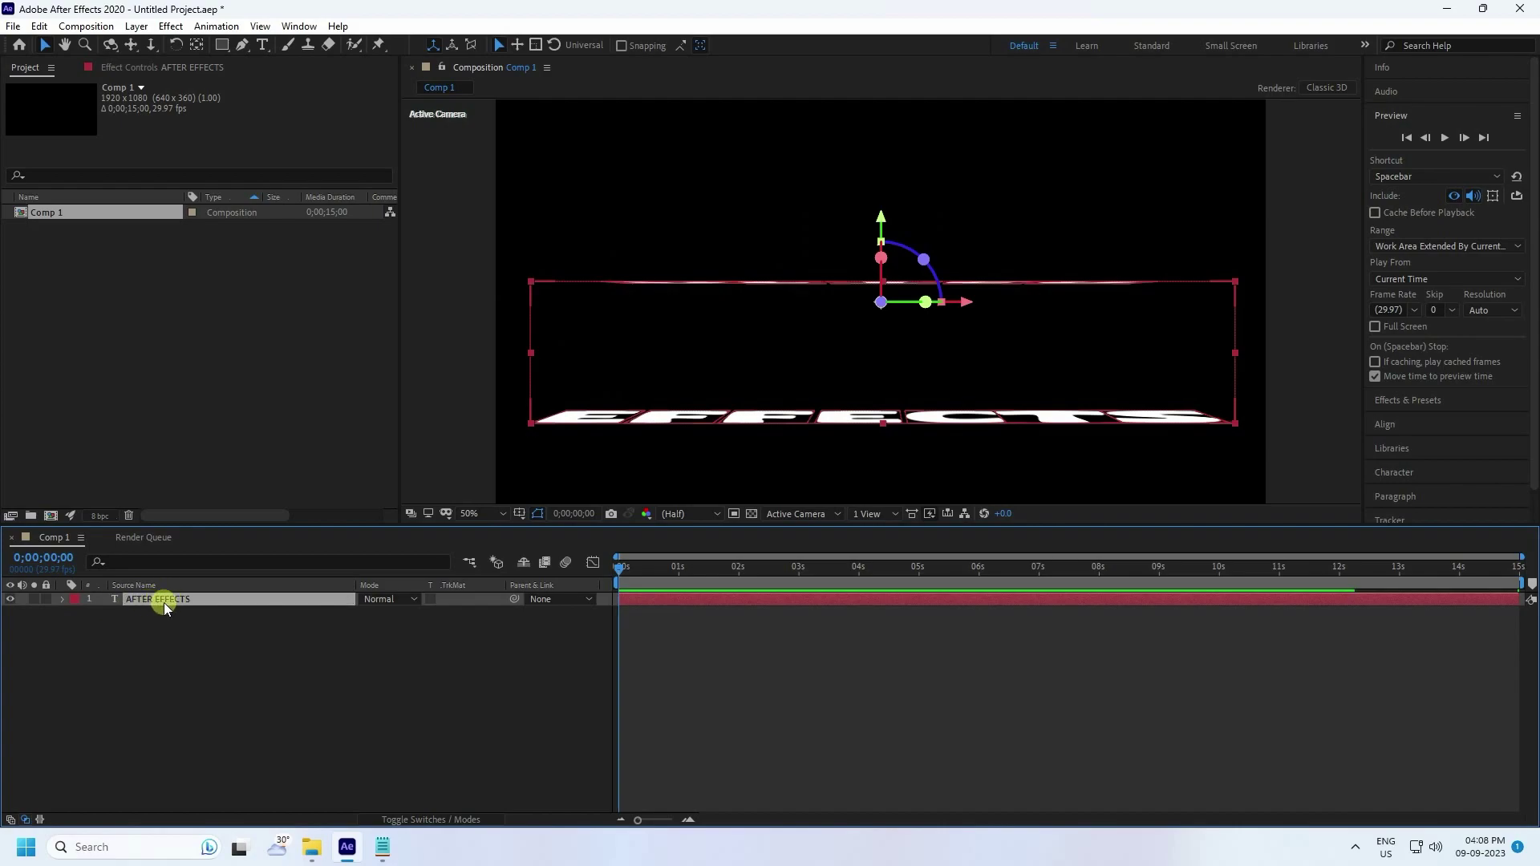
pyautogui.hotkey('ctrl', 'd')
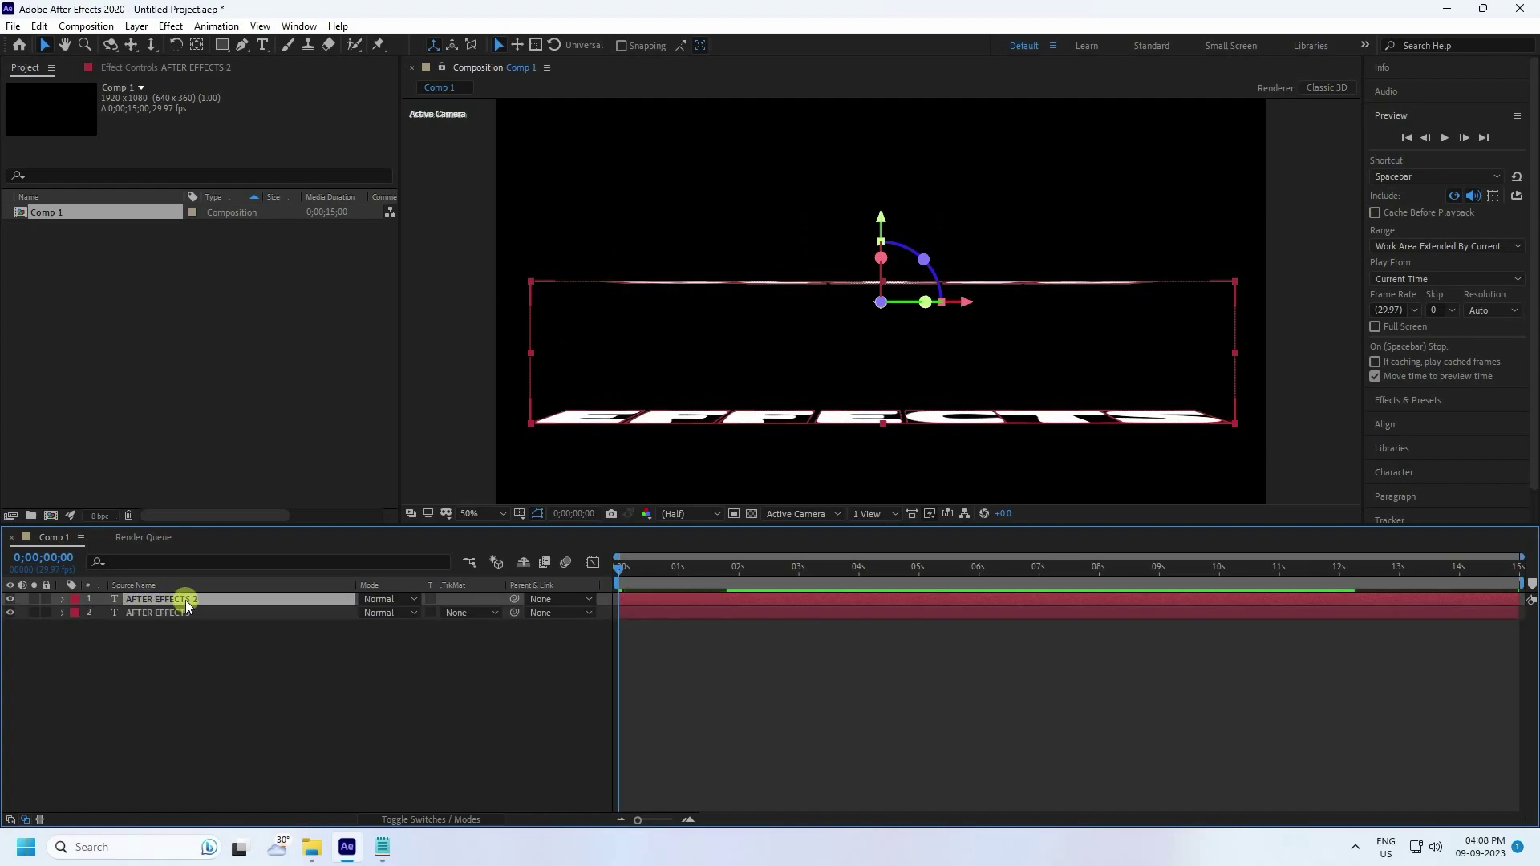
pyautogui.moveTo(185, 600); pyautogui.dragTo(186, 614)
pyautogui.rightClick(186, 614)
pyautogui.click(253, 586)
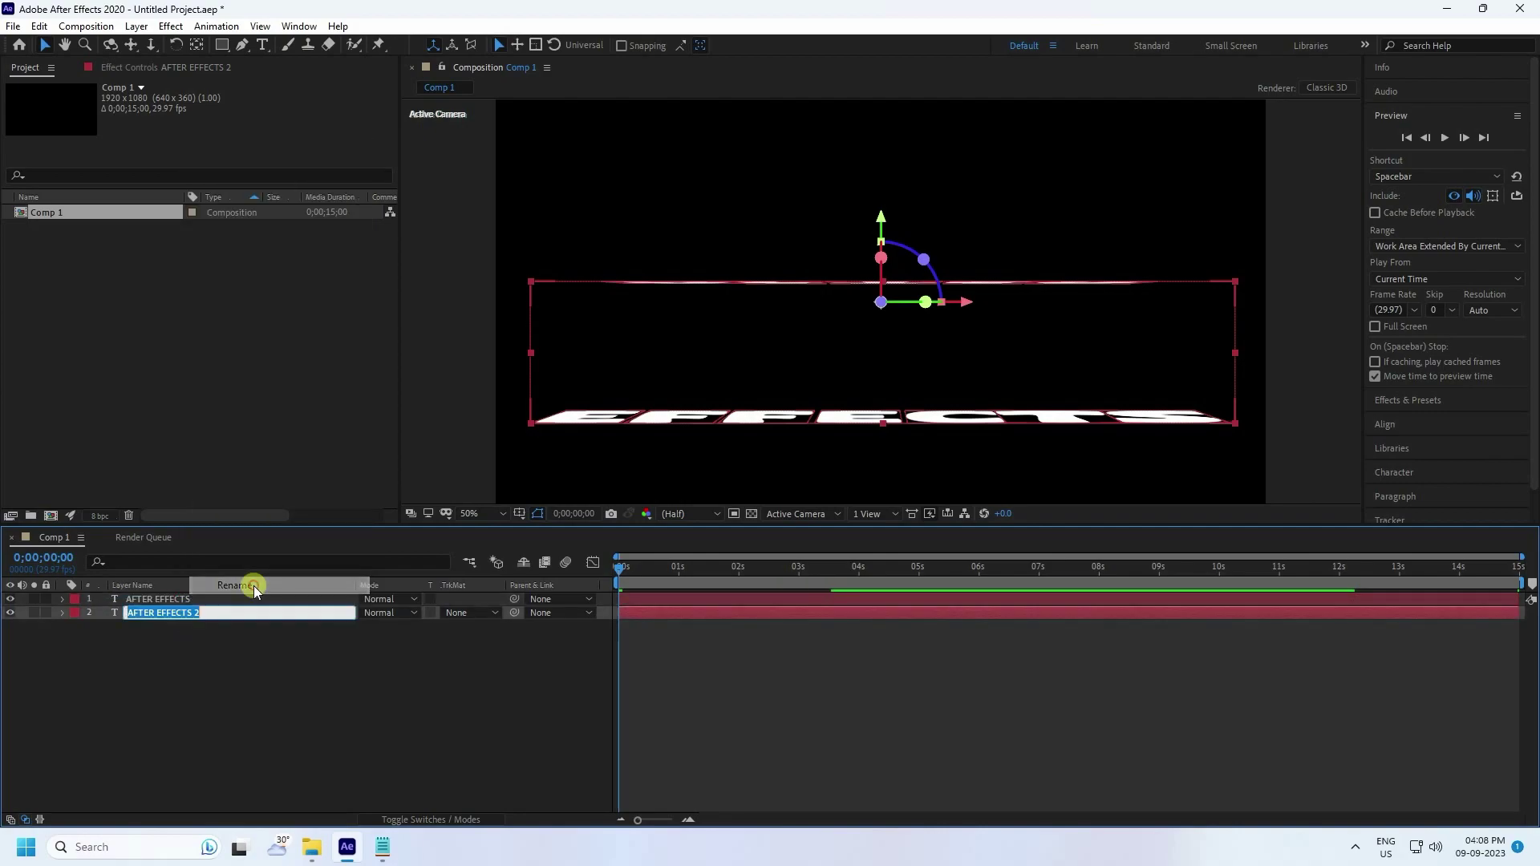
pyautogui.press('End')
pyautogui.press('BackSpace')
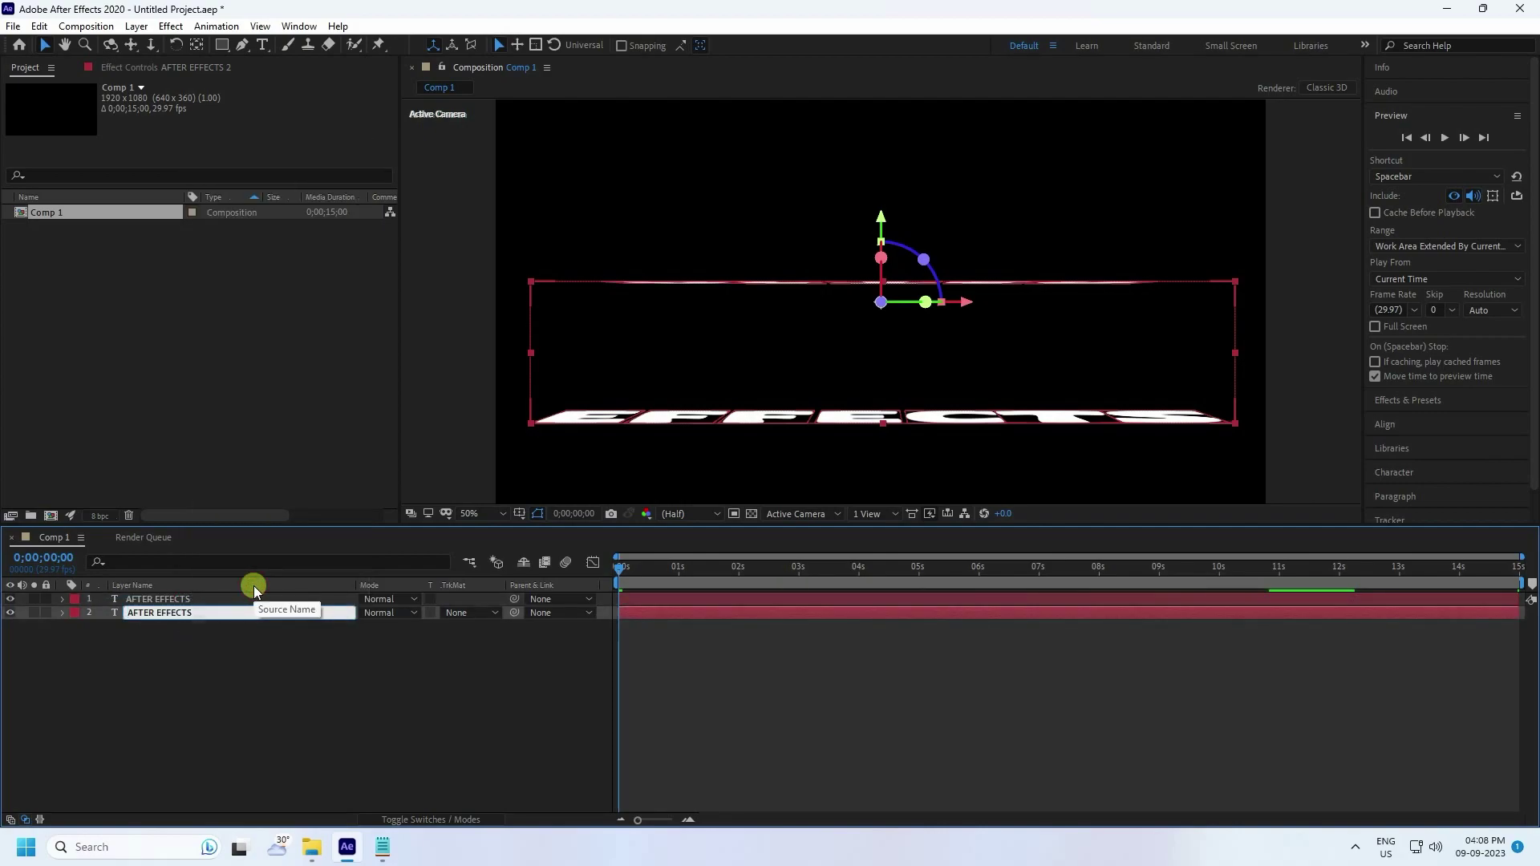
pyautogui.press('Return')
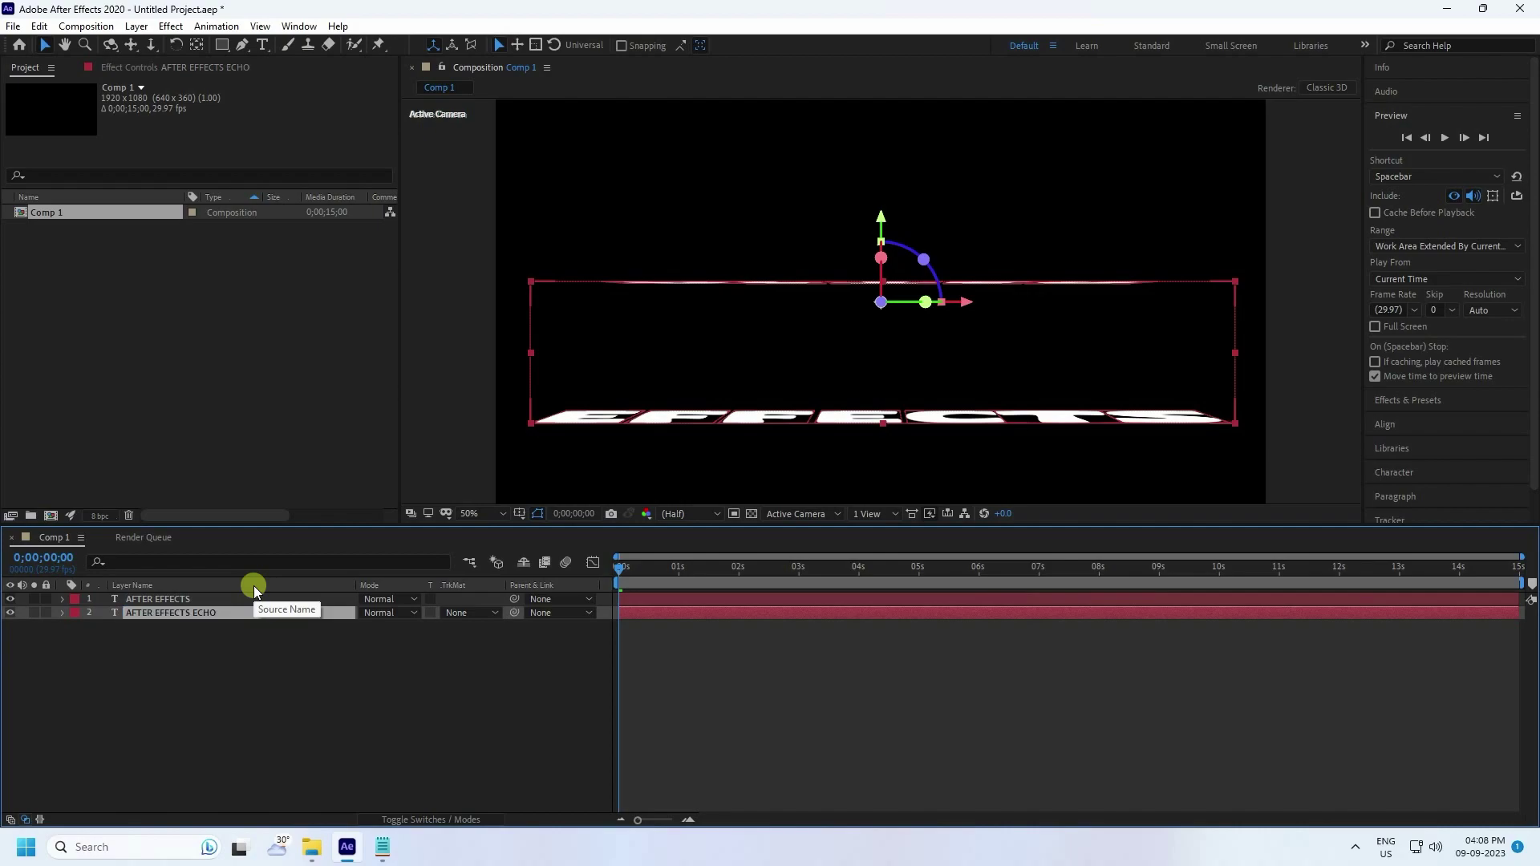
# Create a black solid named BG and move it to the top of the stack
pyautogui.rightClick(210, 695)
pyautogui.moveTo(255, 521)
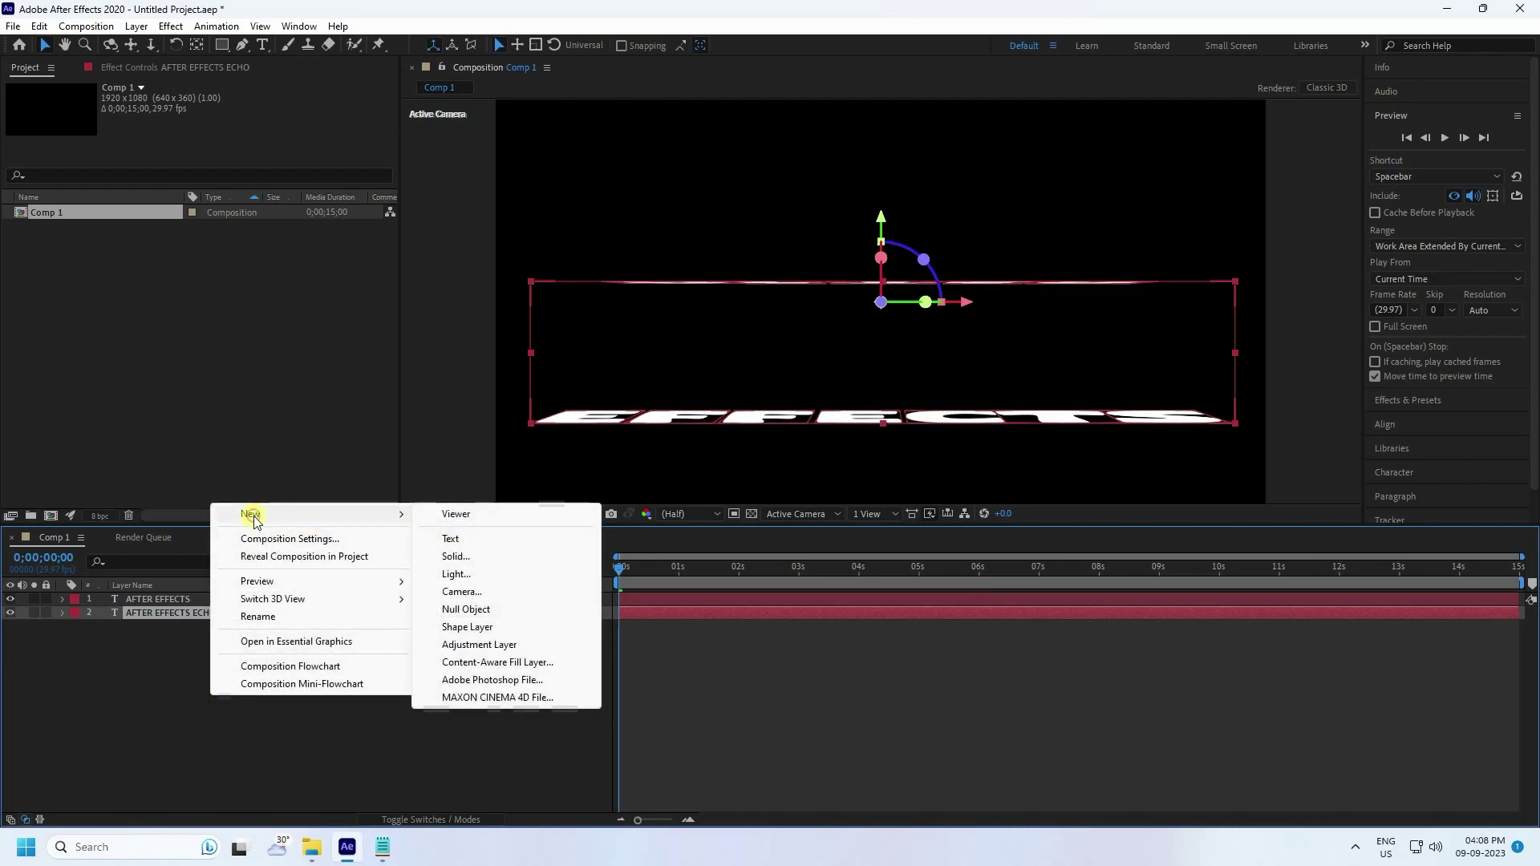
pyautogui.click(454, 557)
pyautogui.write('BG')
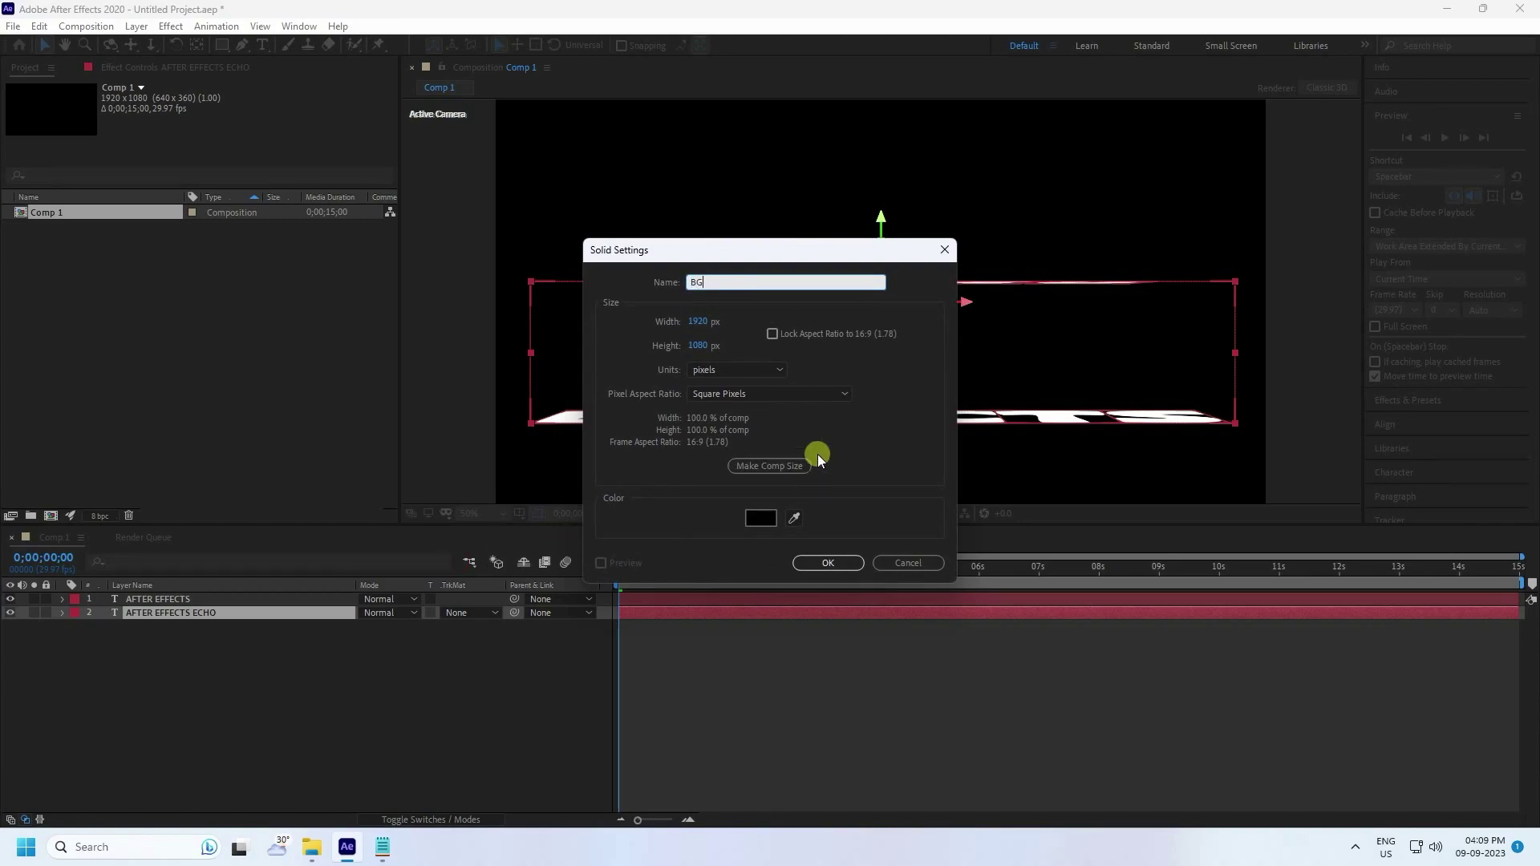
pyautogui.click(827, 563)
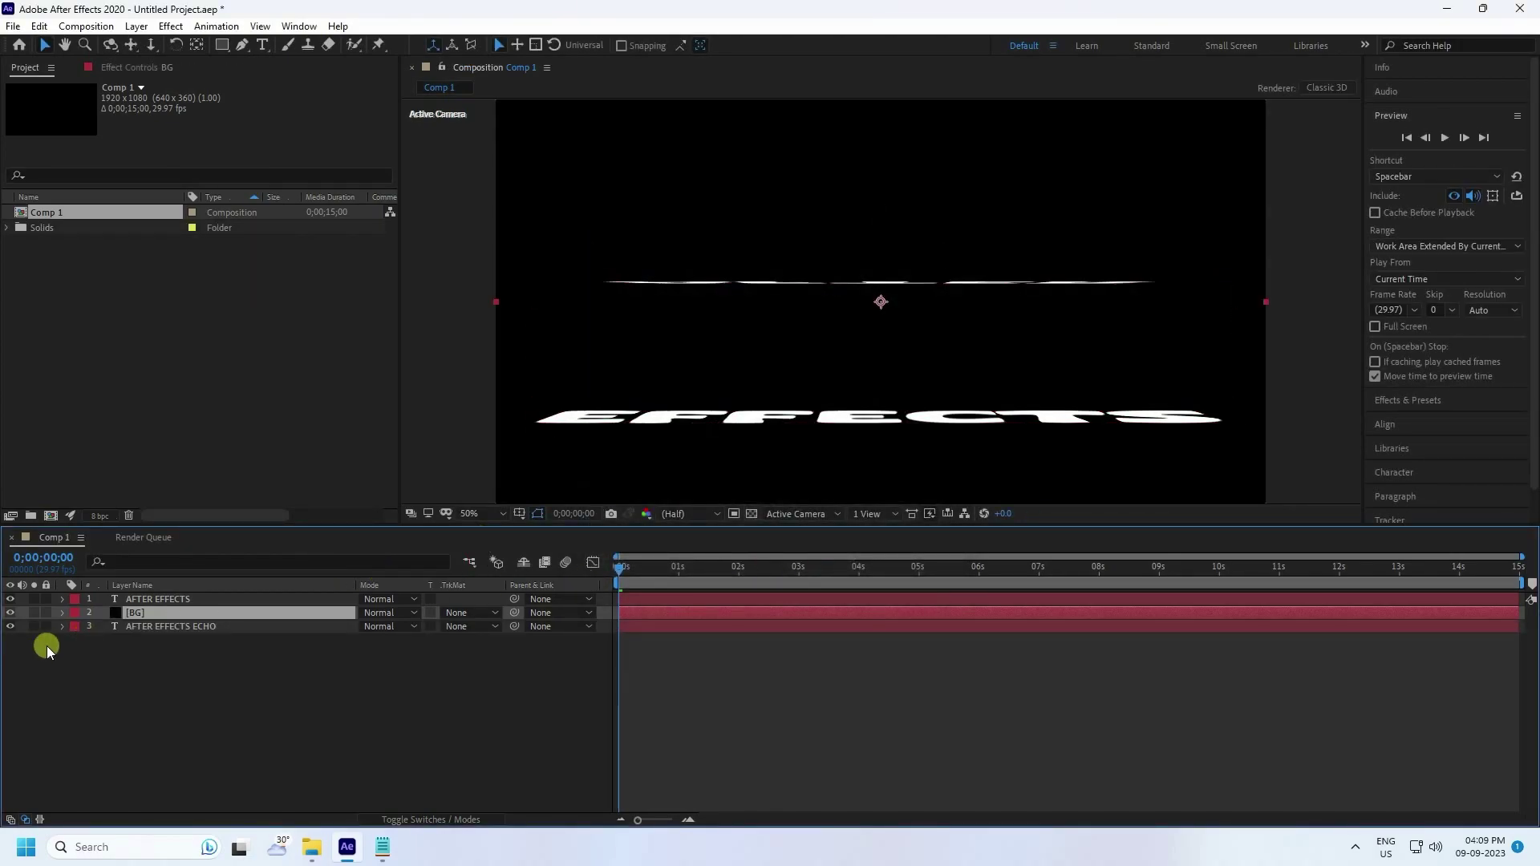
pyautogui.moveTo(133, 611); pyautogui.dragTo(137, 595)
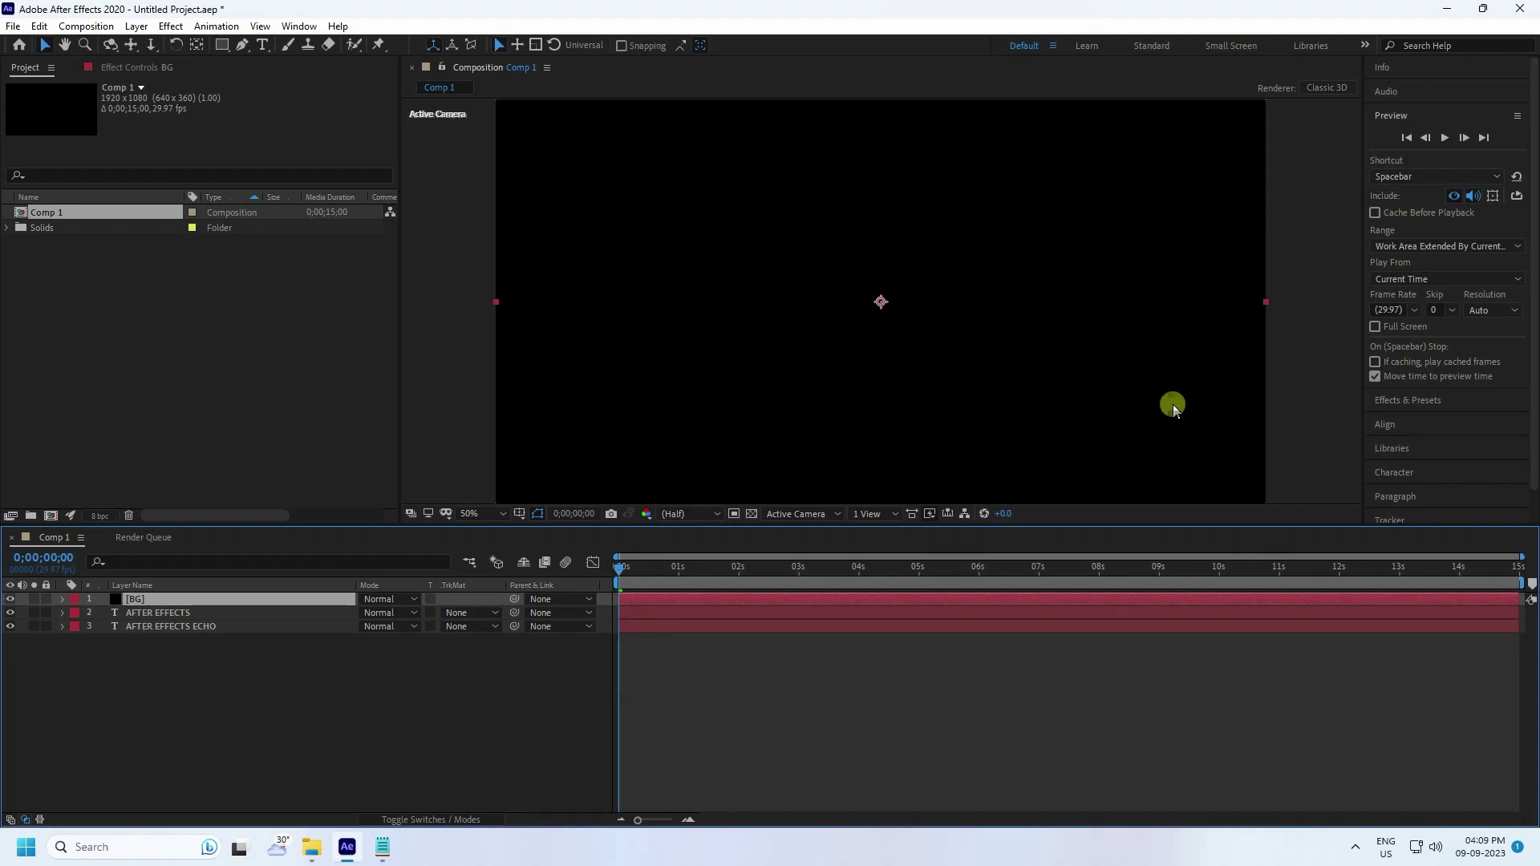
# Apply the Gradient Ramp effect to the BG layer, found by searching 'ramp'
pyautogui.click(1409, 399)
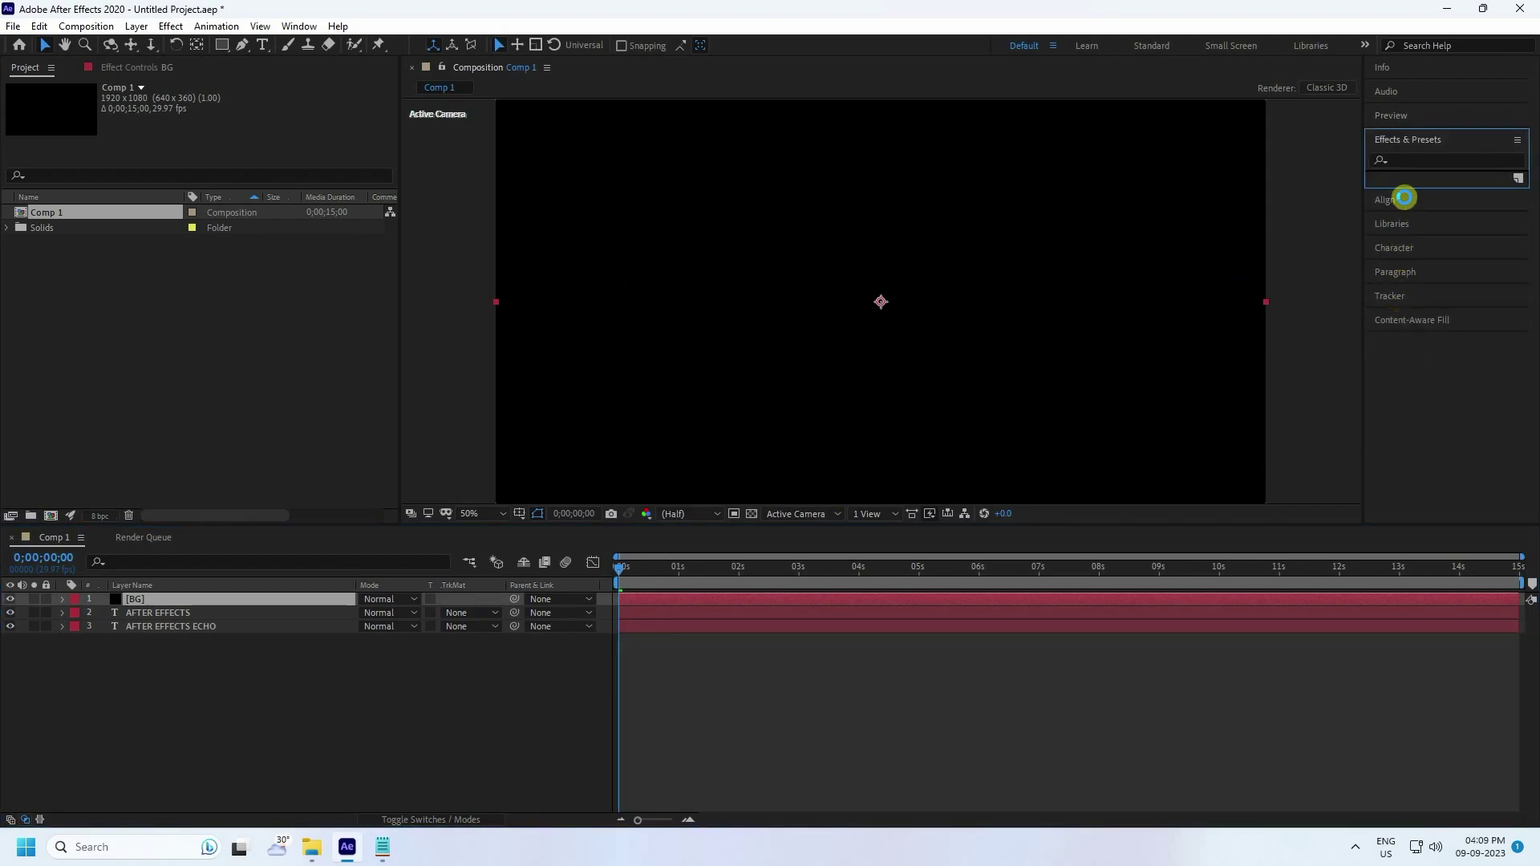
pyautogui.click(1411, 164)
pyautogui.write('r')
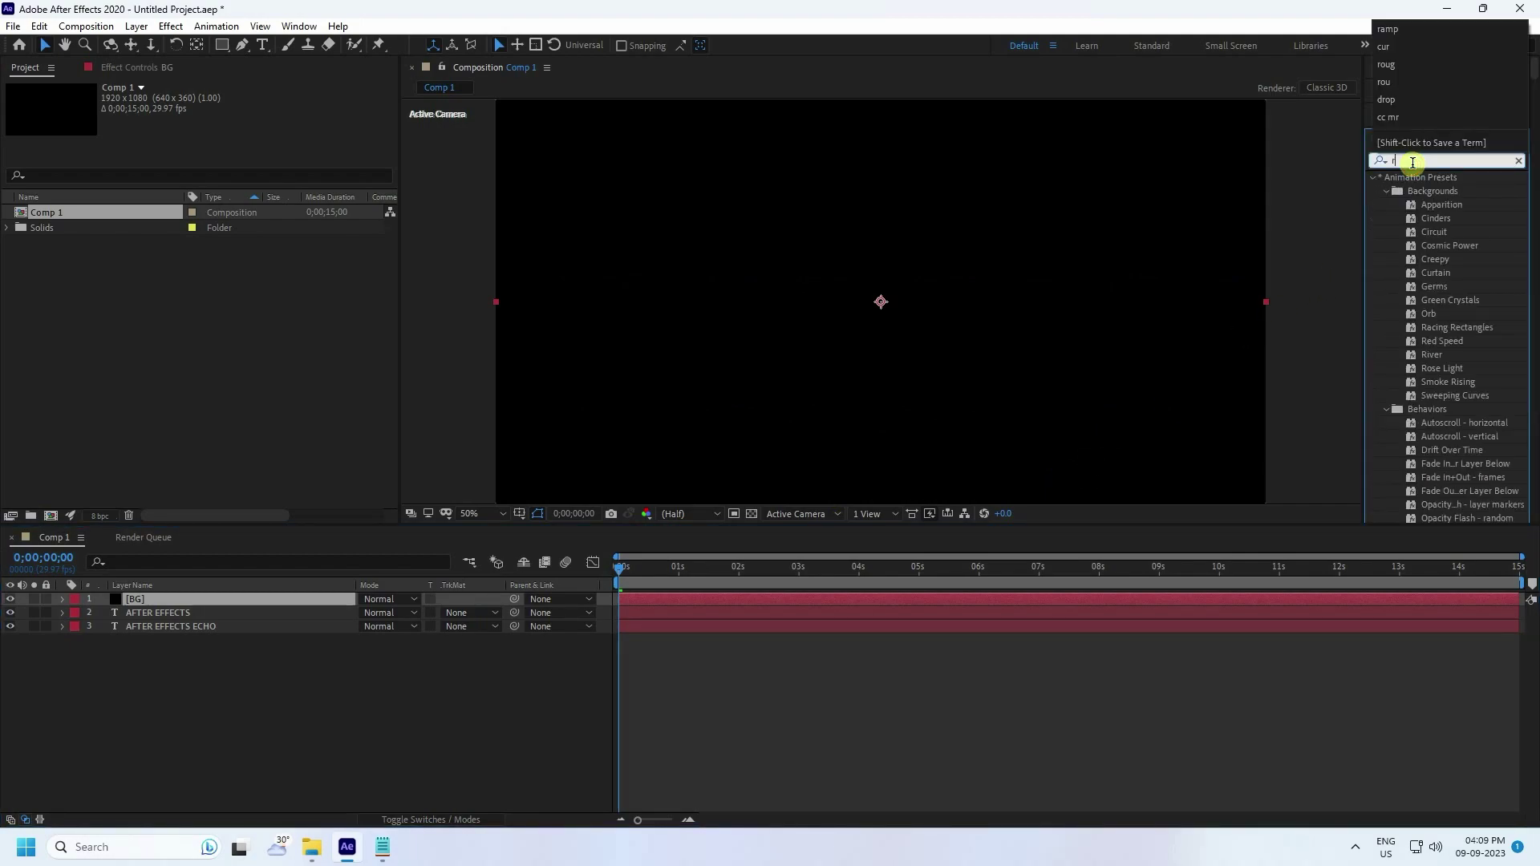
pyautogui.write('amp')
pyautogui.moveTo(1439, 191); pyautogui.dragTo(165, 643)
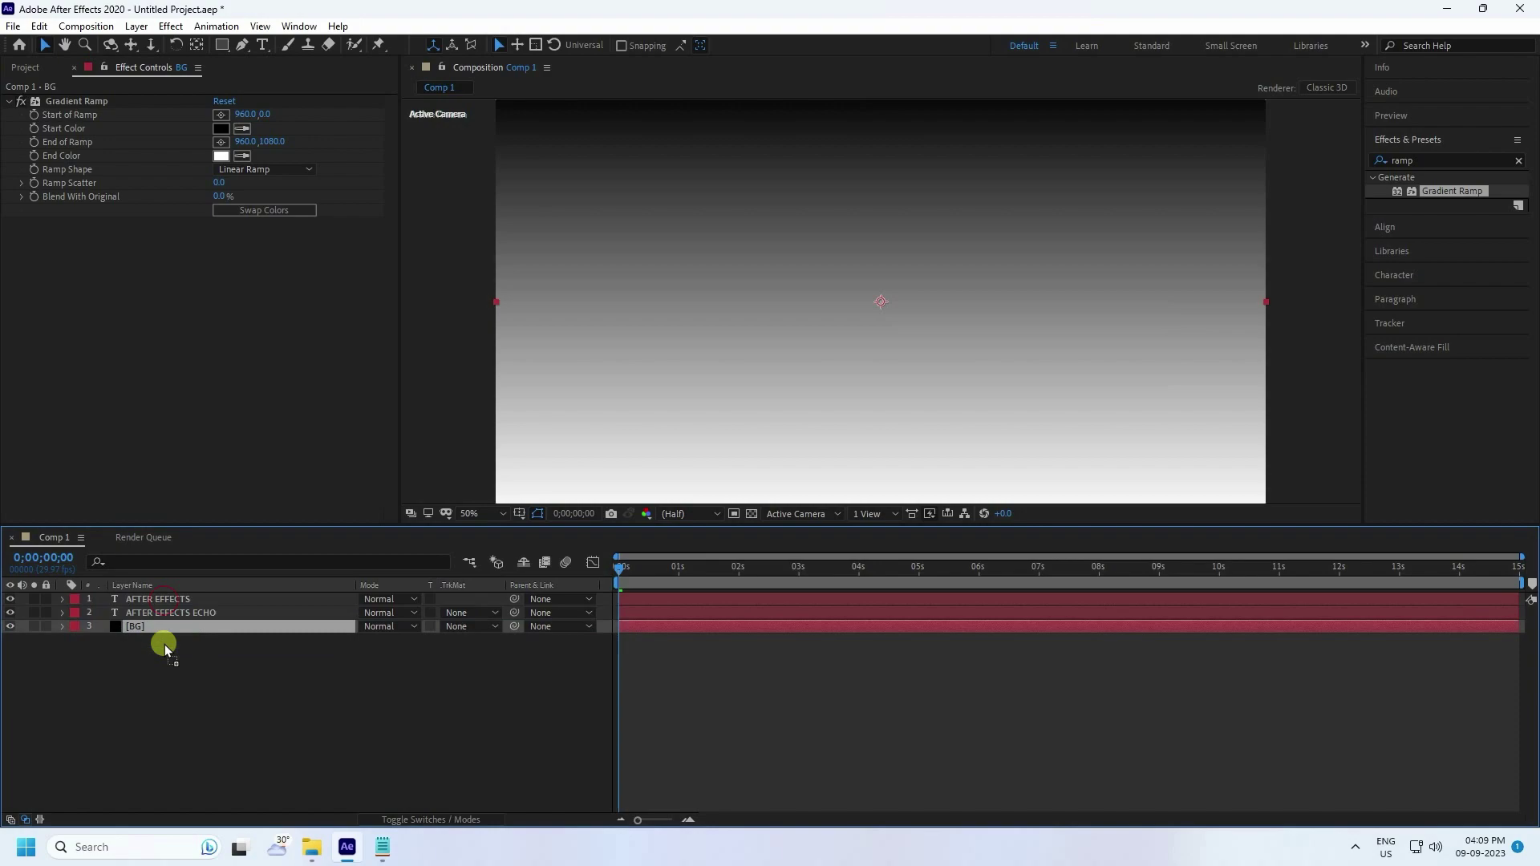
# Set both Gradient Ramp colours to dark red and make it a Radial Ramp
pyautogui.click(218, 155)
pyautogui.moveTo(235, 426); pyautogui.dragTo(272, 483)
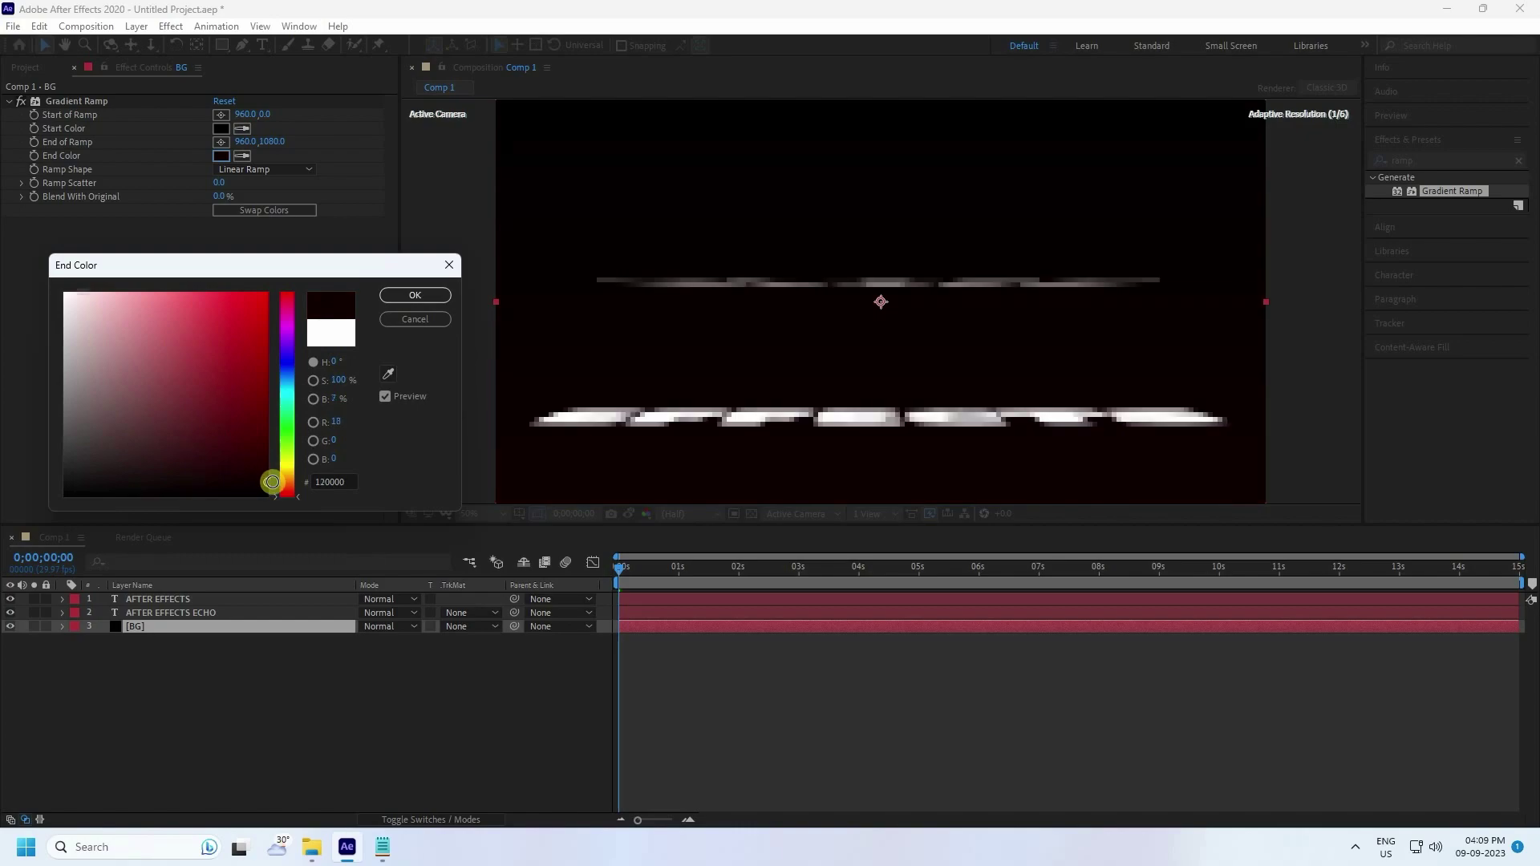
pyautogui.click(403, 294)
pyautogui.click(201, 215)
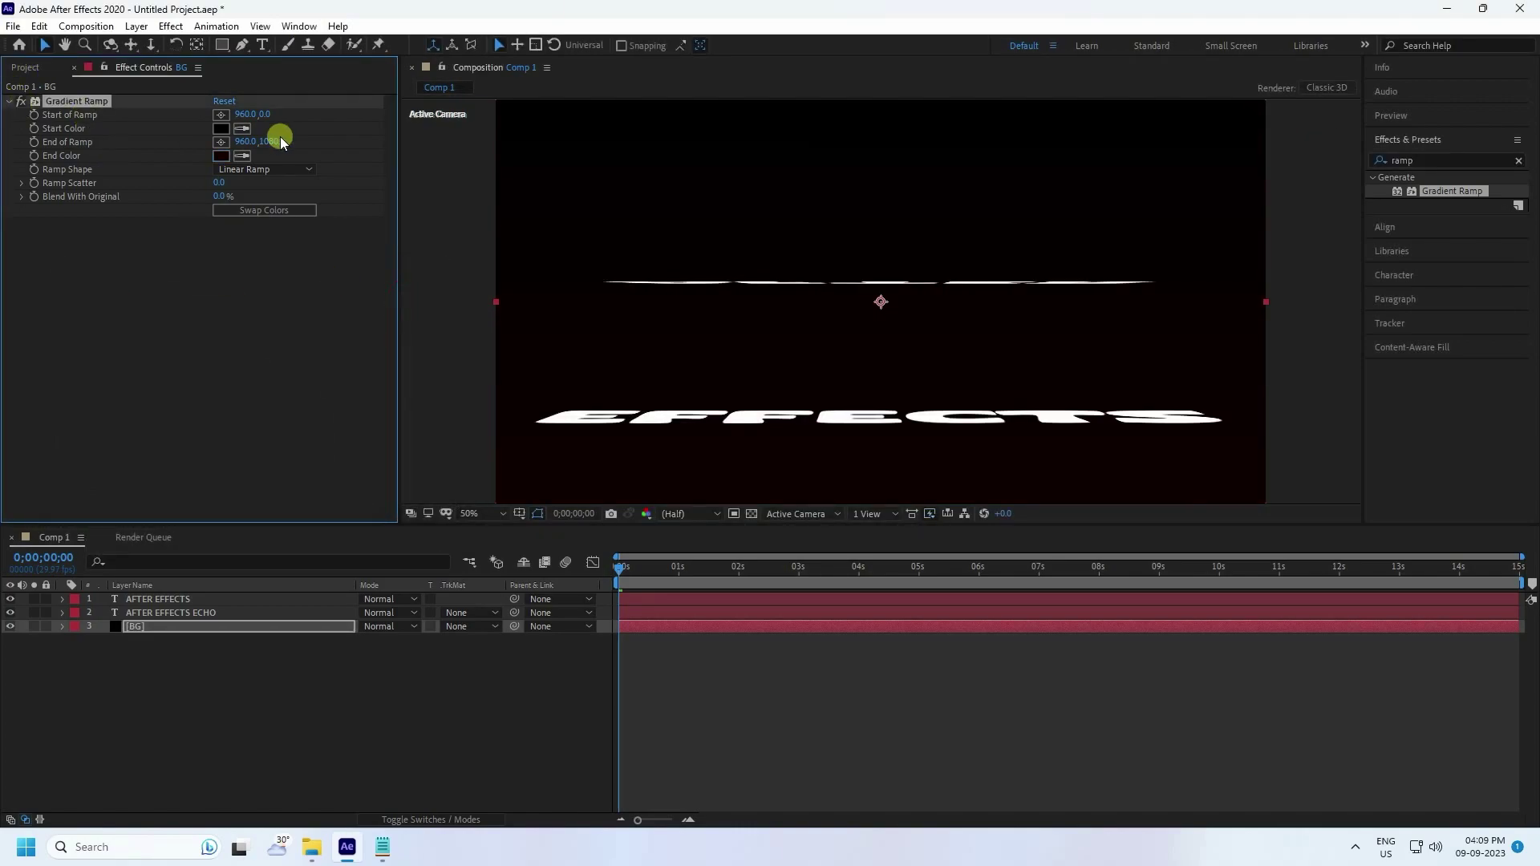
pyautogui.click(232, 129)
pyautogui.moveTo(247, 406); pyautogui.dragTo(296, 464)
pyautogui.click(417, 295)
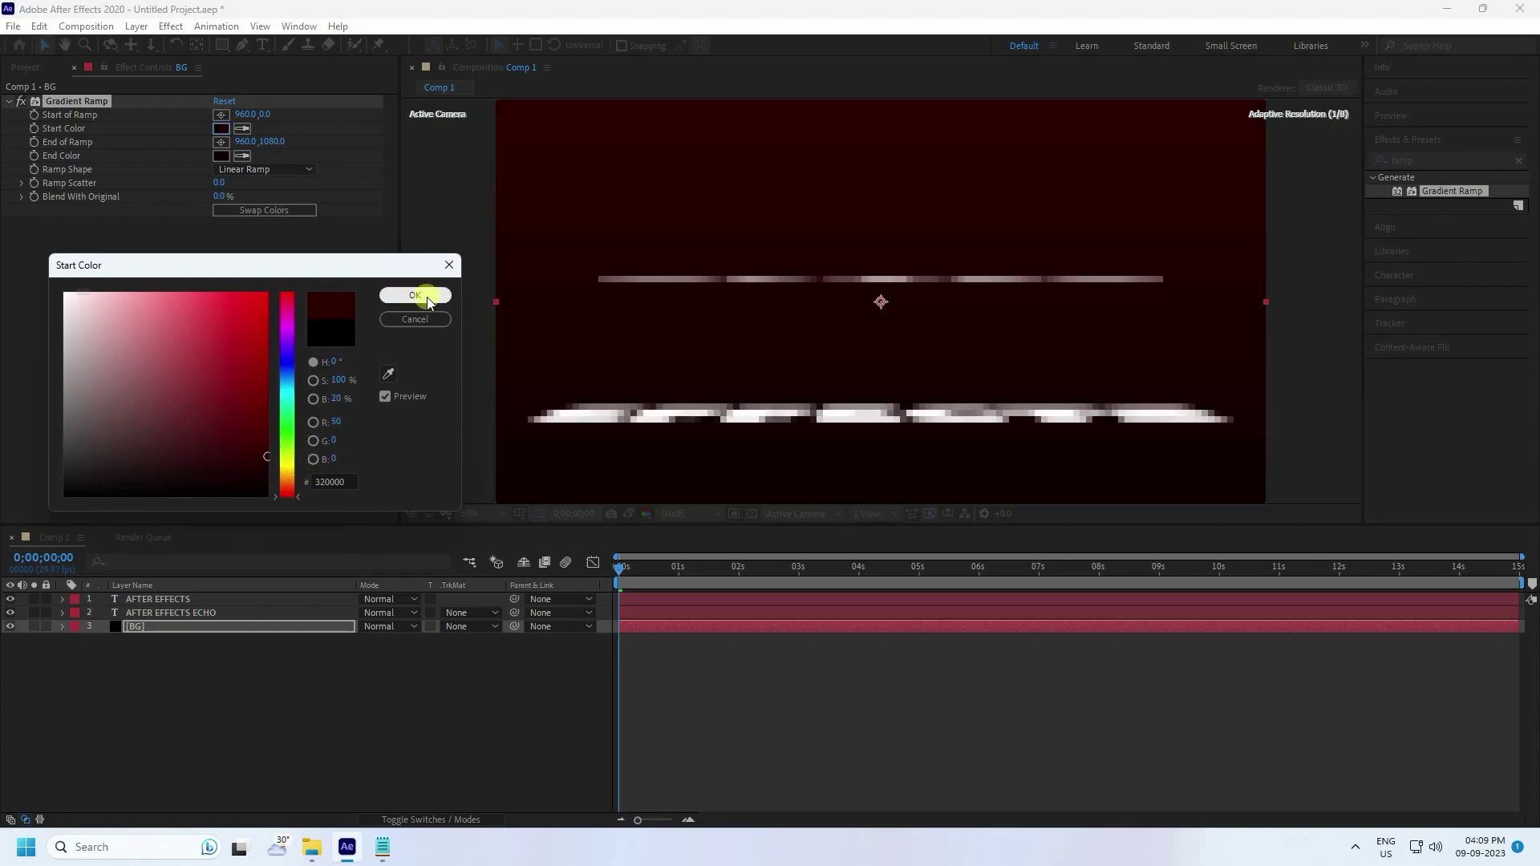
pyautogui.click(245, 170)
pyautogui.click(249, 205)
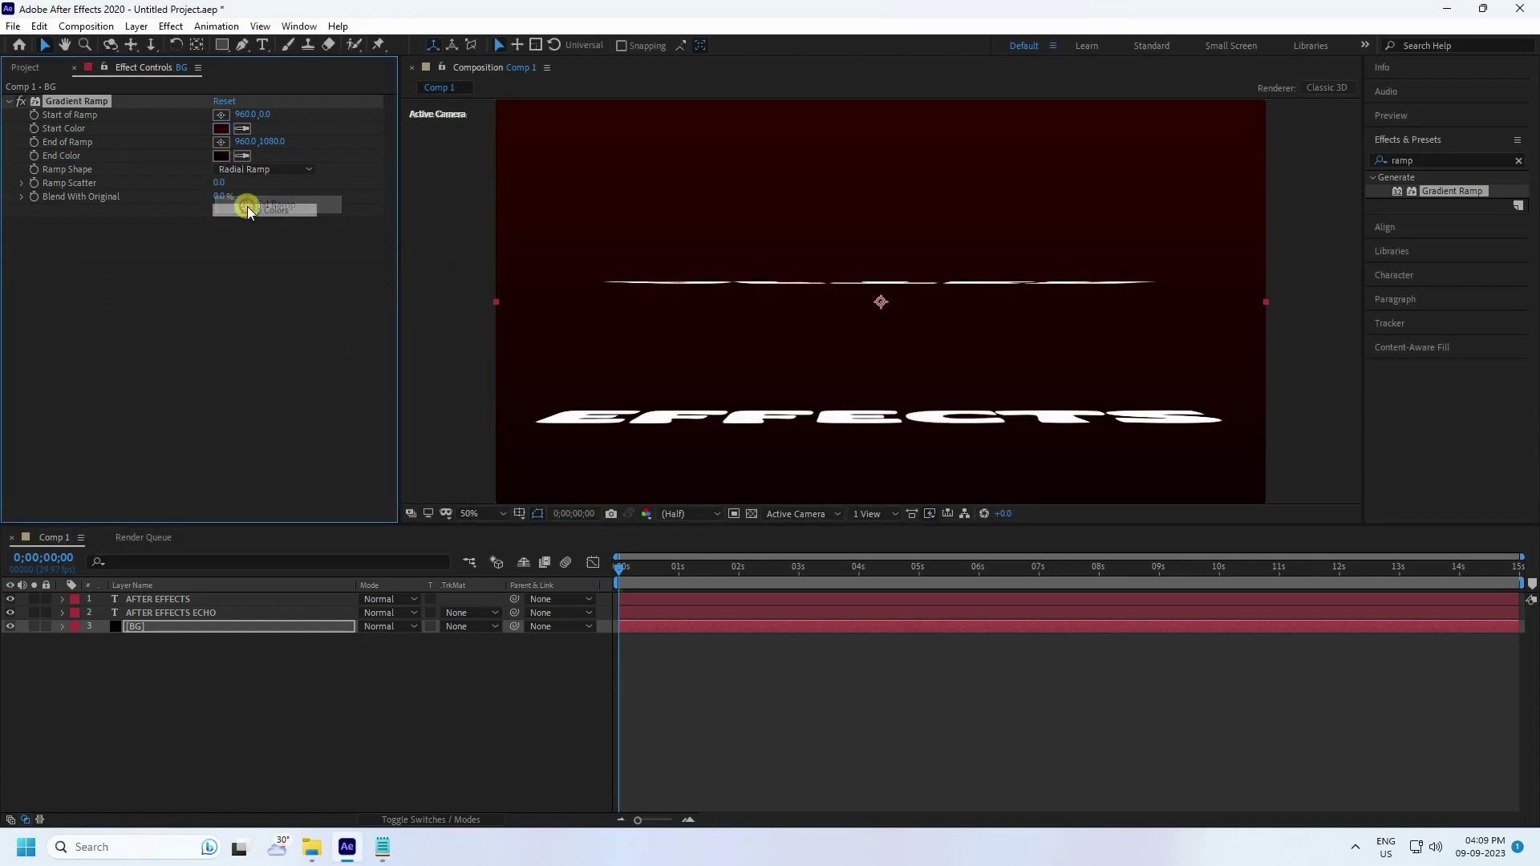
# Set the ramp's start point near the centre (960,537) and move its end point lower
pyautogui.moveTo(272, 143); pyautogui.dragTo(717, 193)
pyautogui.click(220, 142)
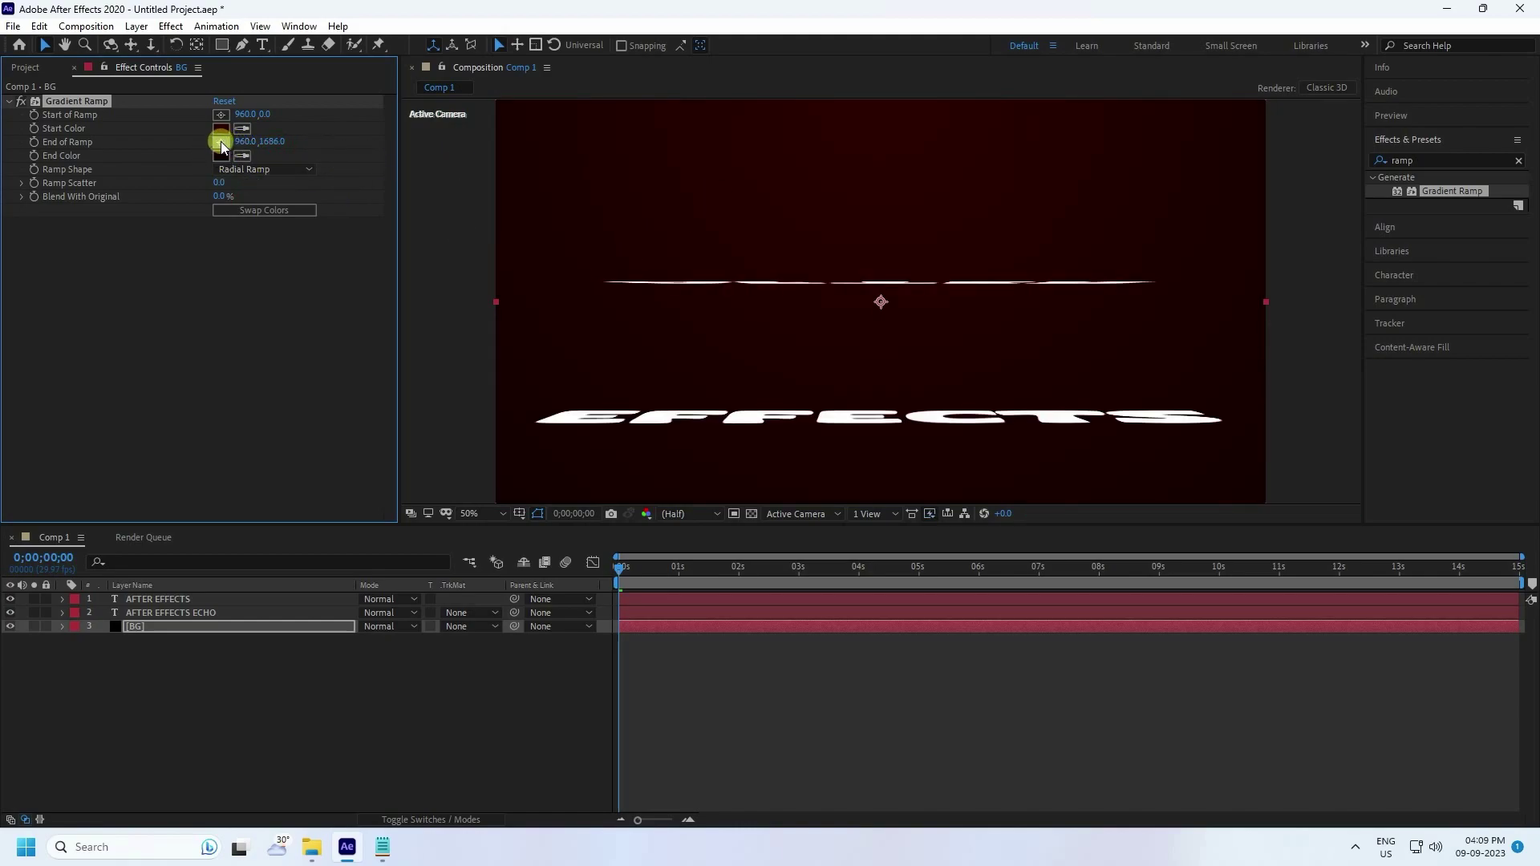
pyautogui.click(881, 302)
pyautogui.click(880, 301)
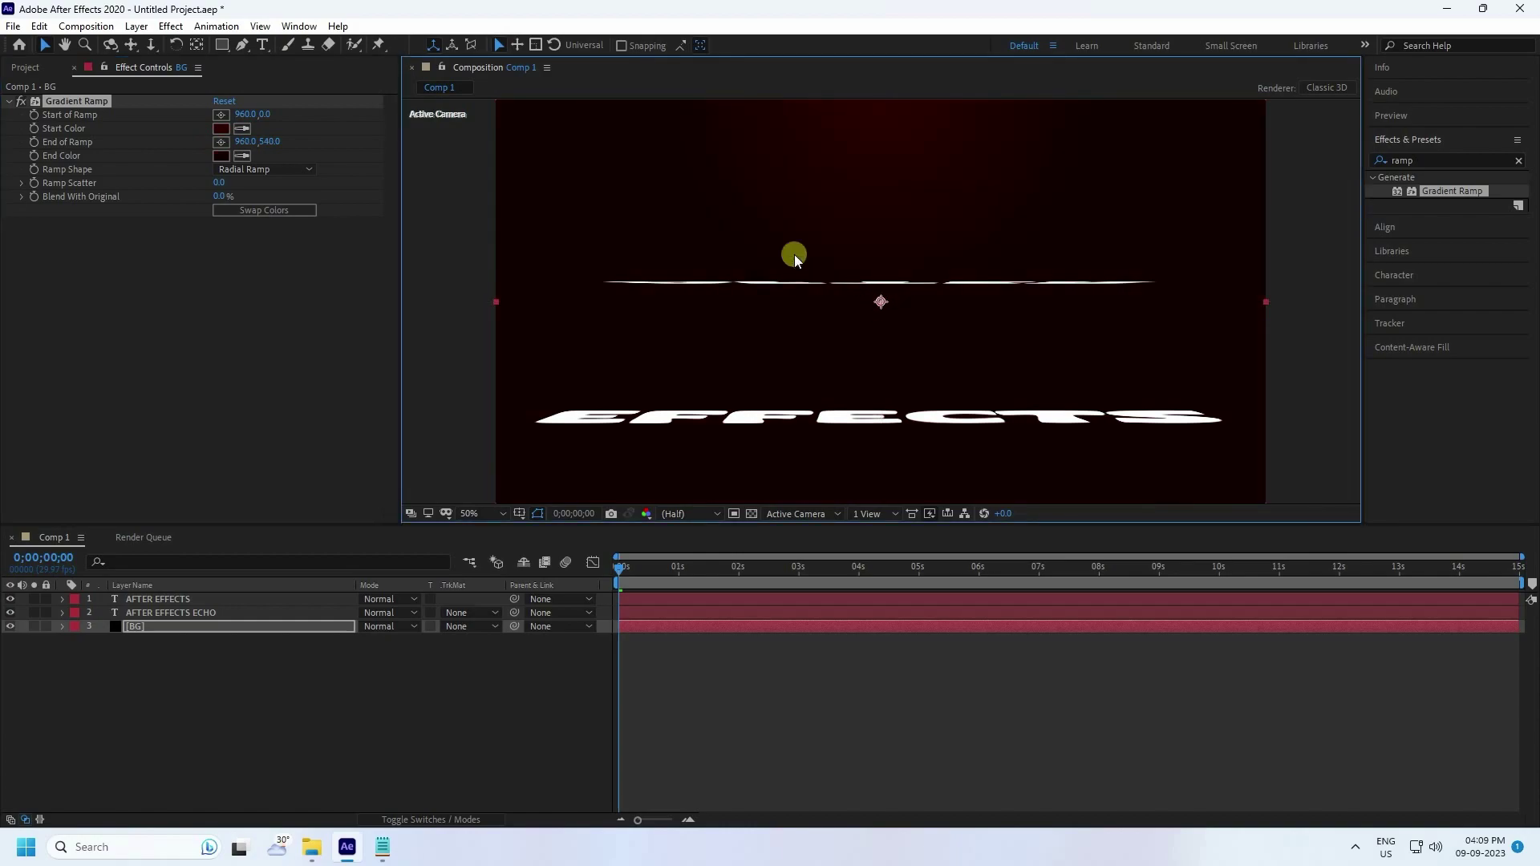
pyautogui.moveTo(266, 118); pyautogui.dragTo(687, 127)
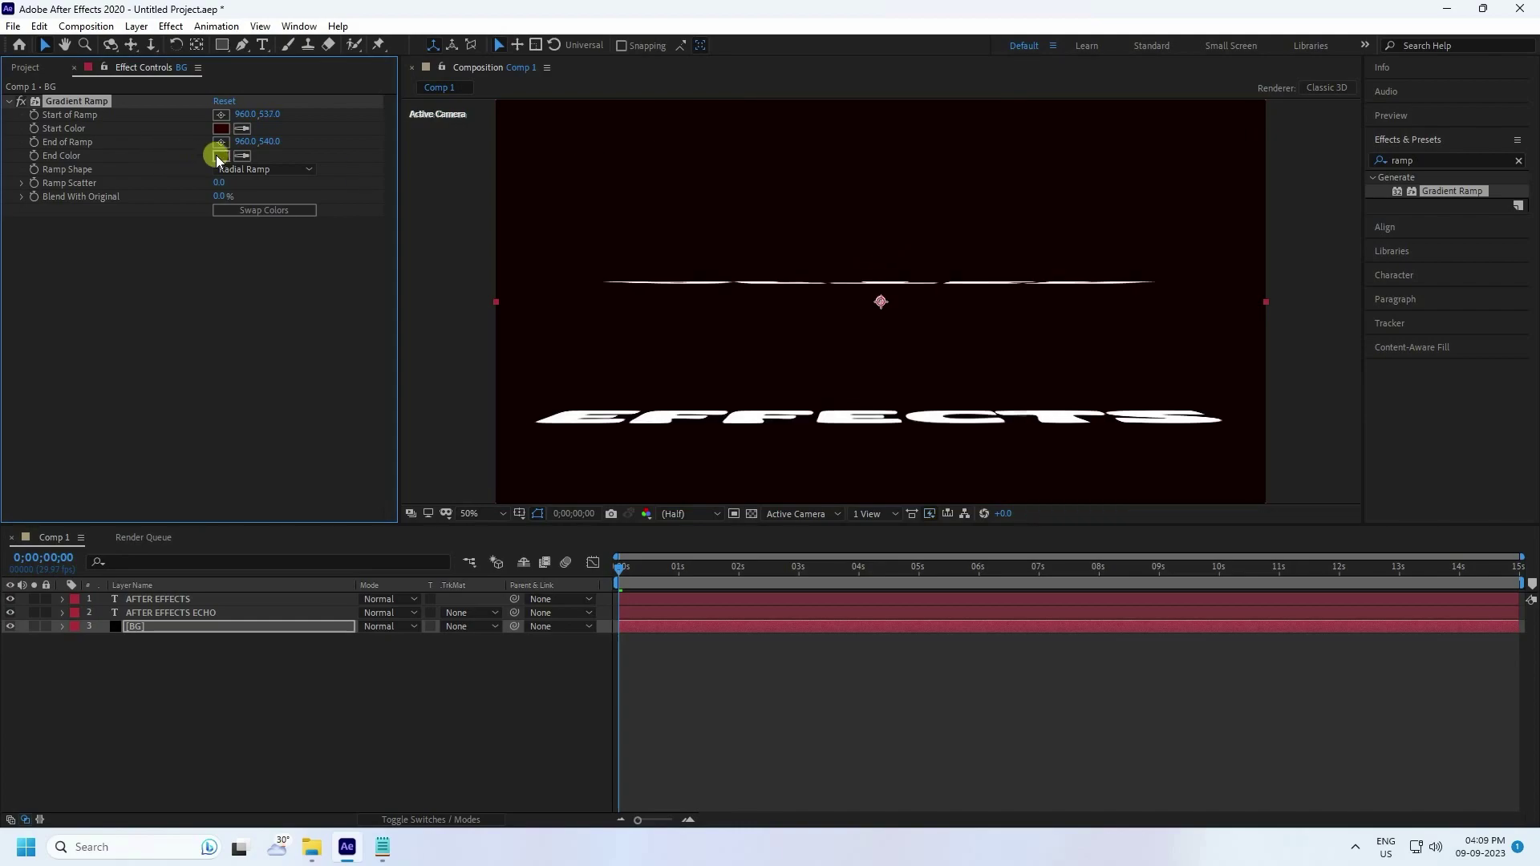
pyautogui.moveTo(272, 145); pyautogui.dragTo(688, 167)
# Brighten the start colour to 6B0000, lower the ramp end to 960,1485, and select the ECHO layer
pyautogui.click(215, 129)
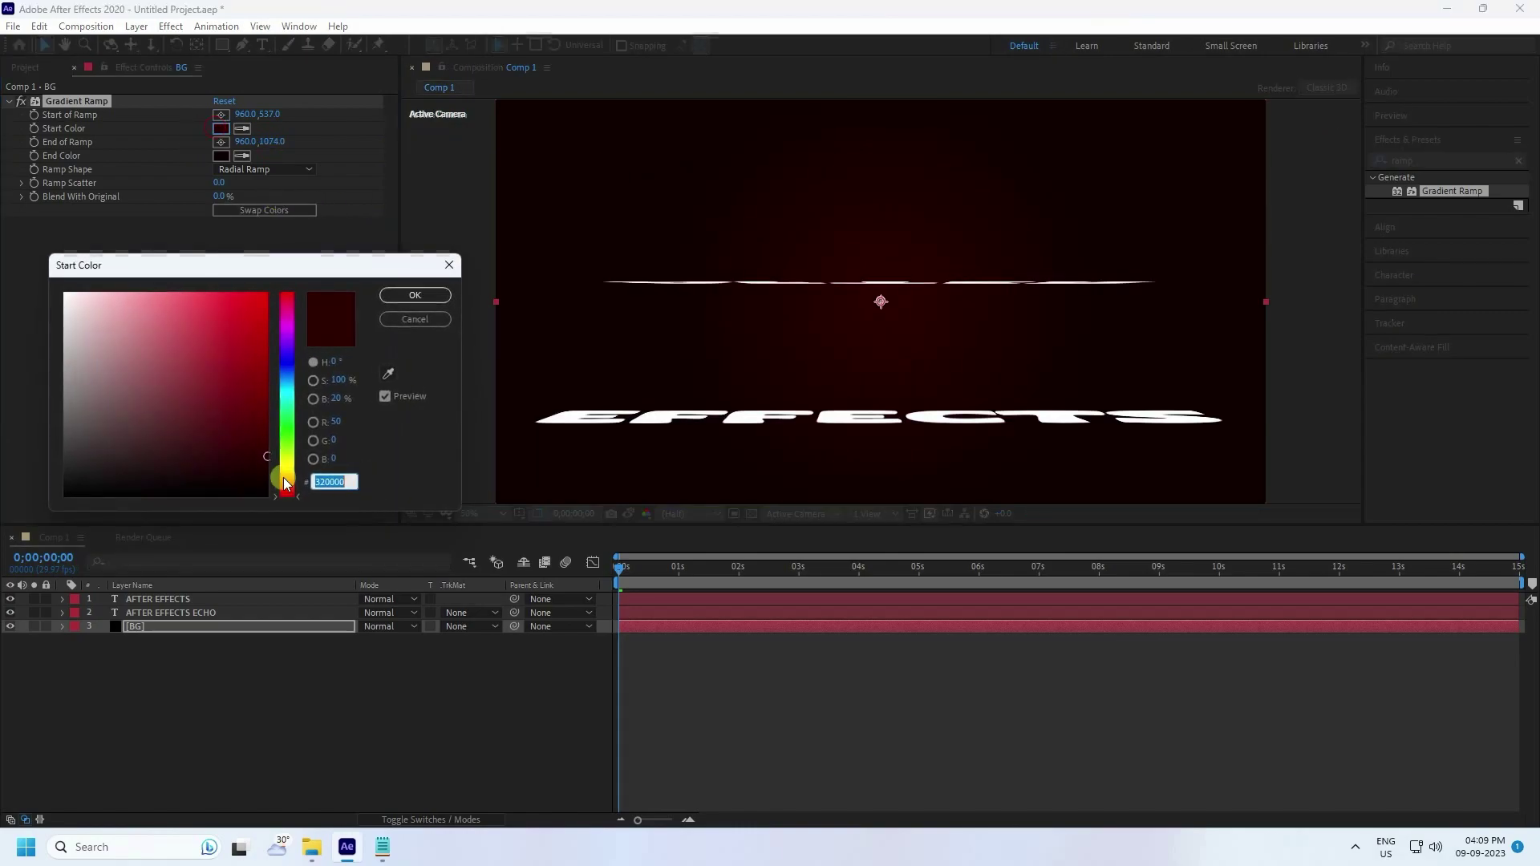
pyautogui.moveTo(257, 450); pyautogui.dragTo(308, 406)
pyautogui.click(414, 298)
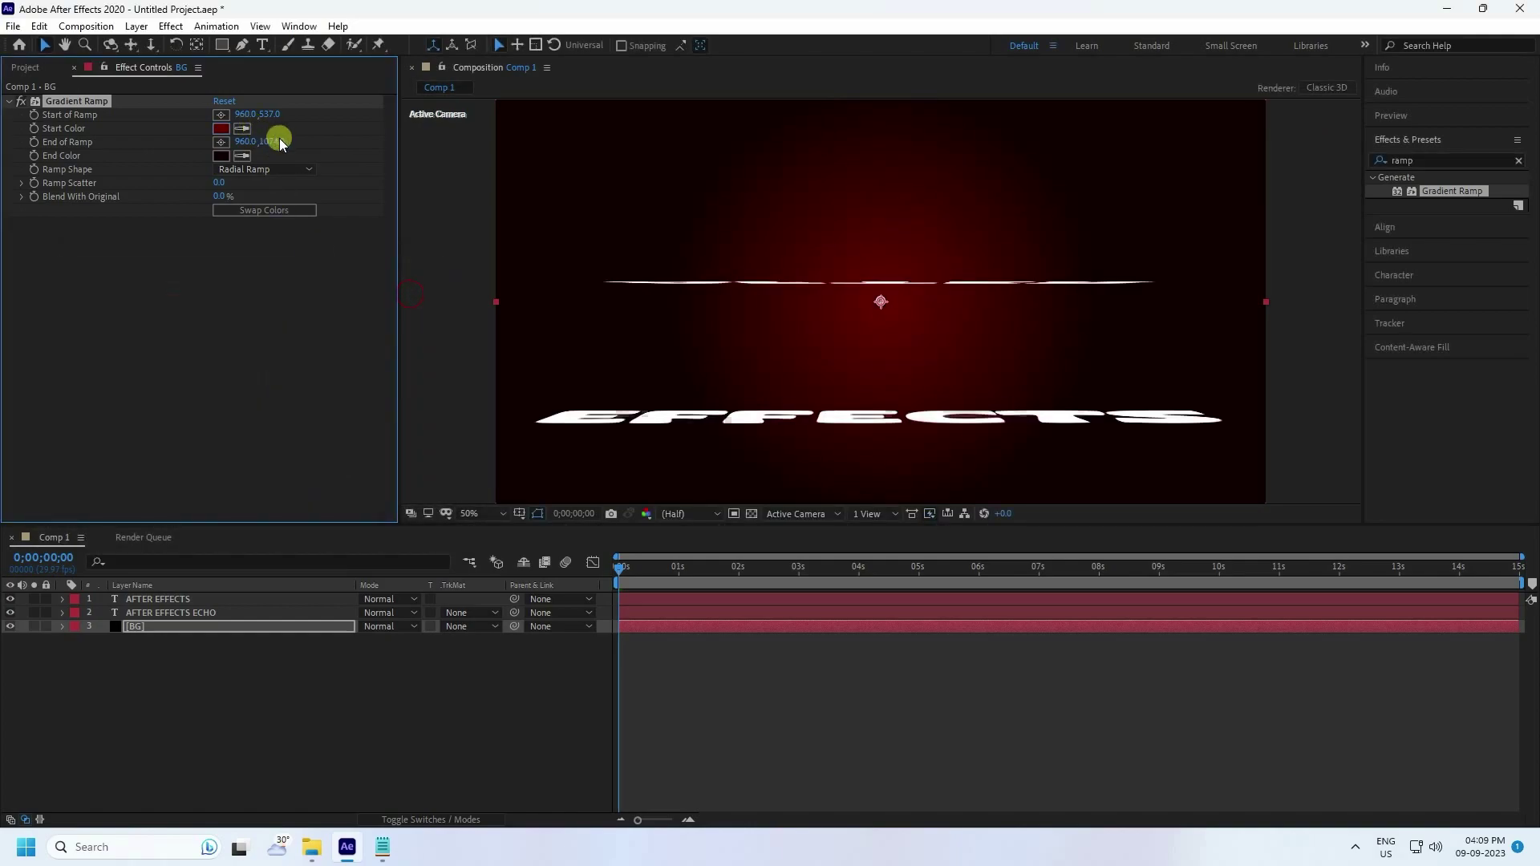
pyautogui.moveTo(279, 140); pyautogui.dragTo(368, 739)
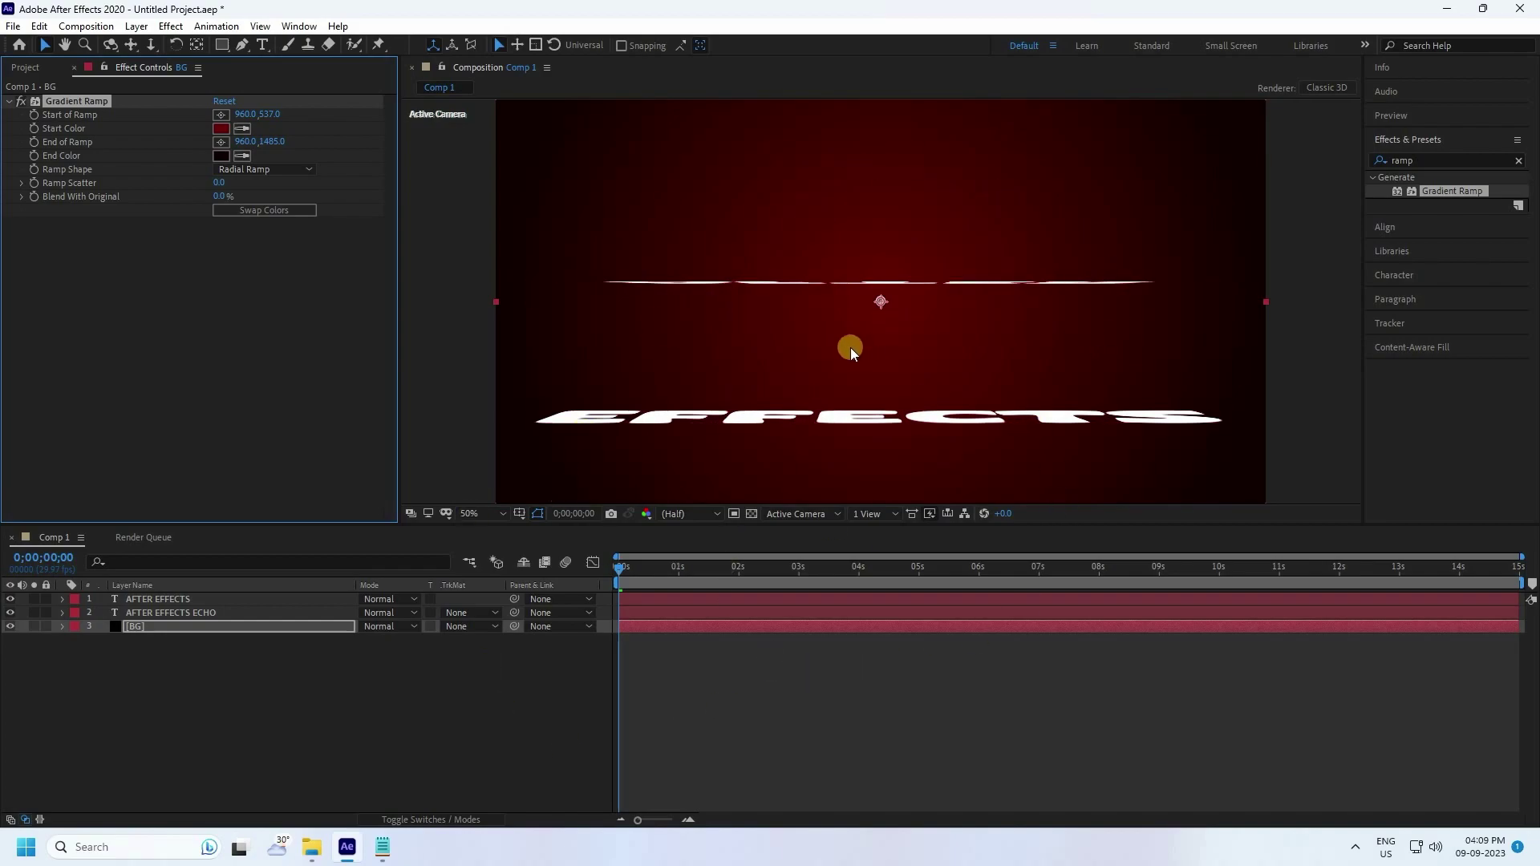
pyautogui.click(161, 612)
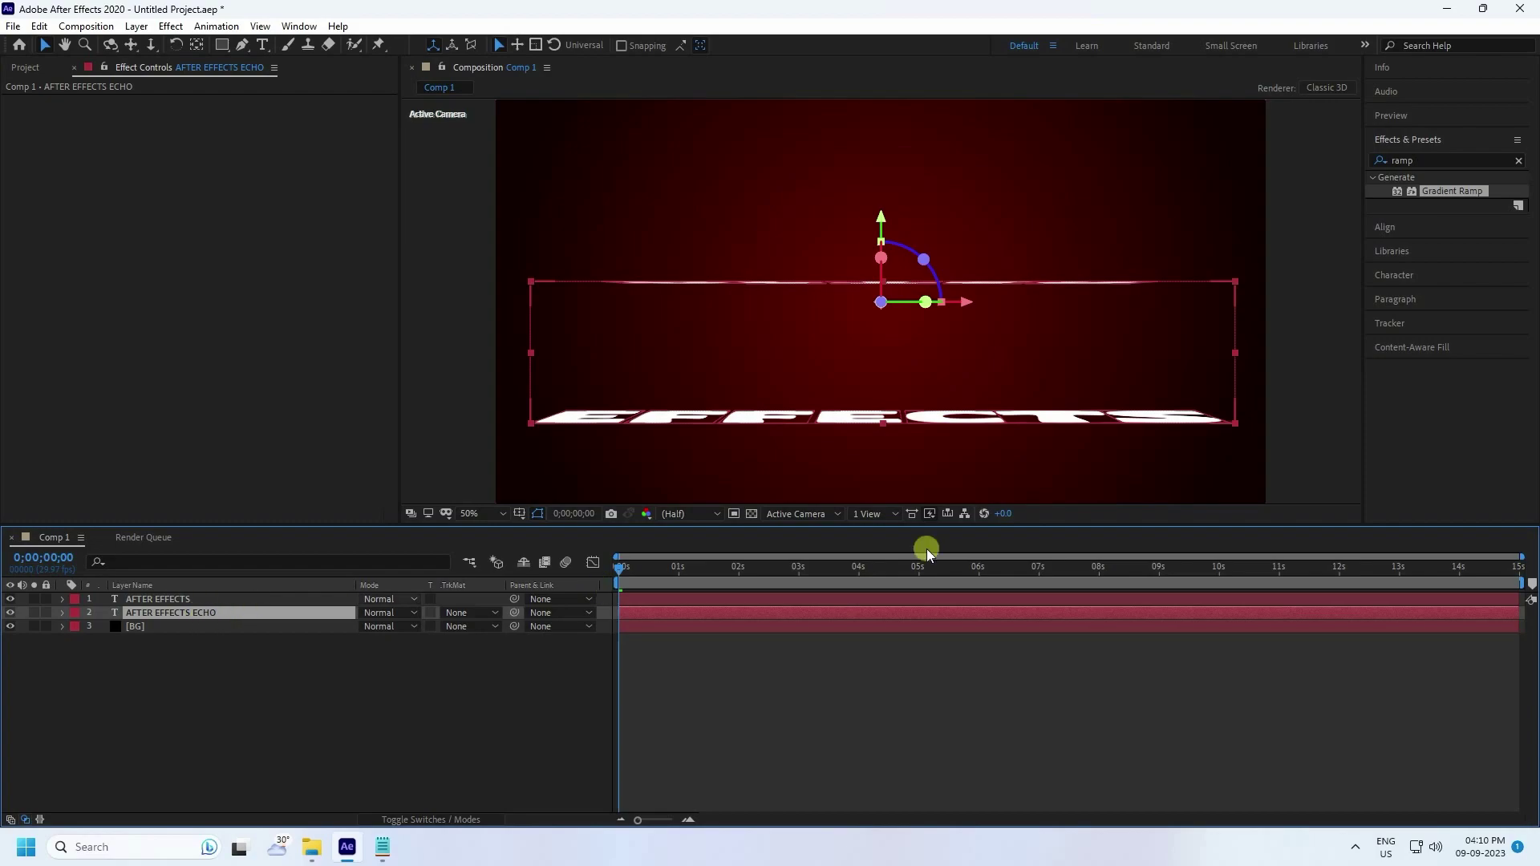
pyautogui.moveTo(1444, 191); pyautogui.dragTo(1278, 181)
# Search 'echo' and apply the Time > Echo effect to the AFTER EFFECTS ECHO layer
pyautogui.doubleClick(1428, 162)
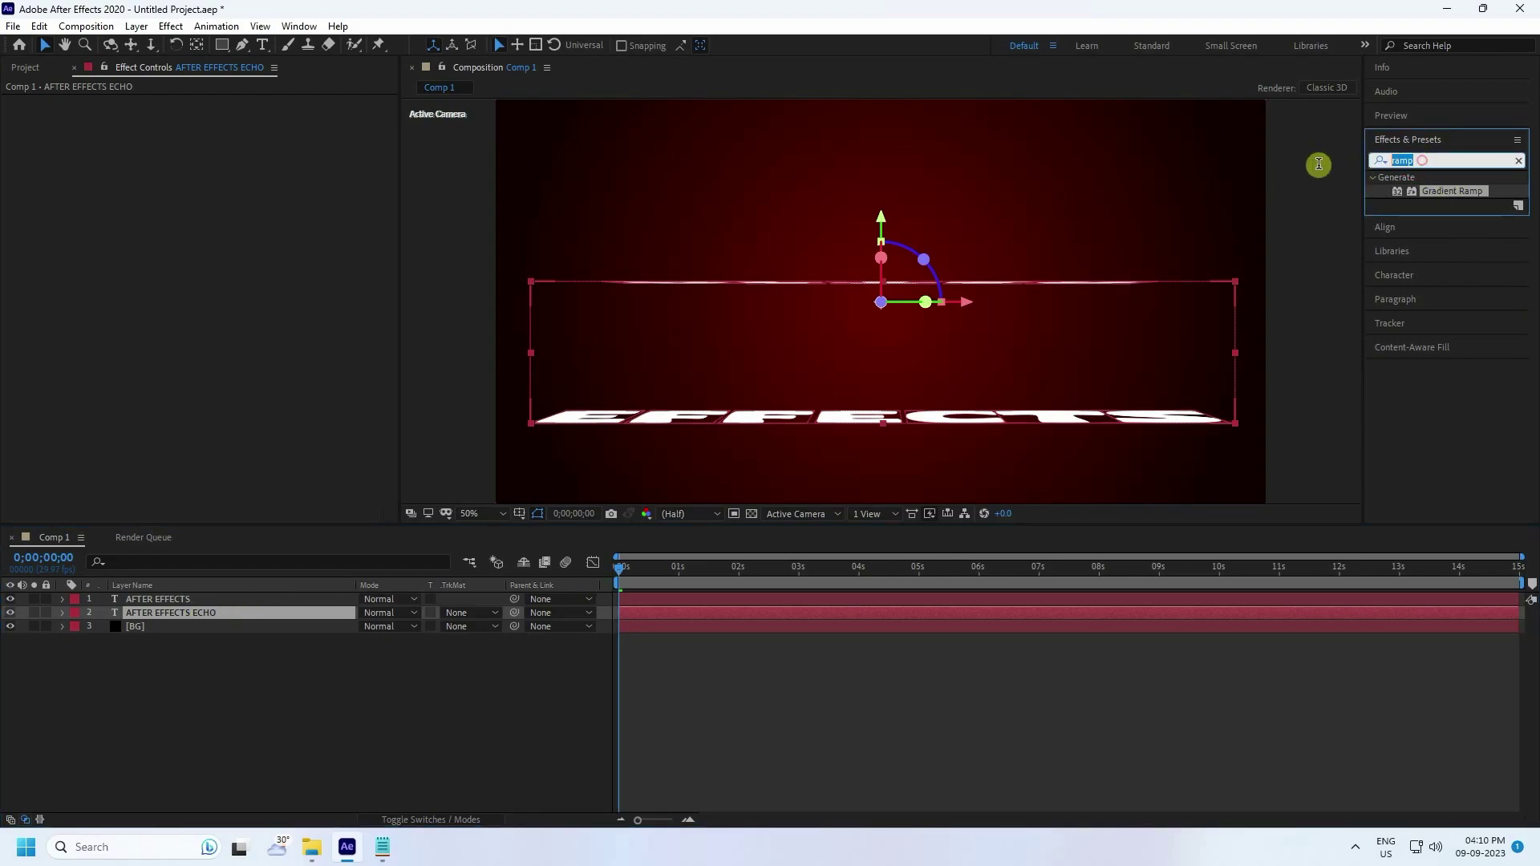
pyautogui.write('echo')
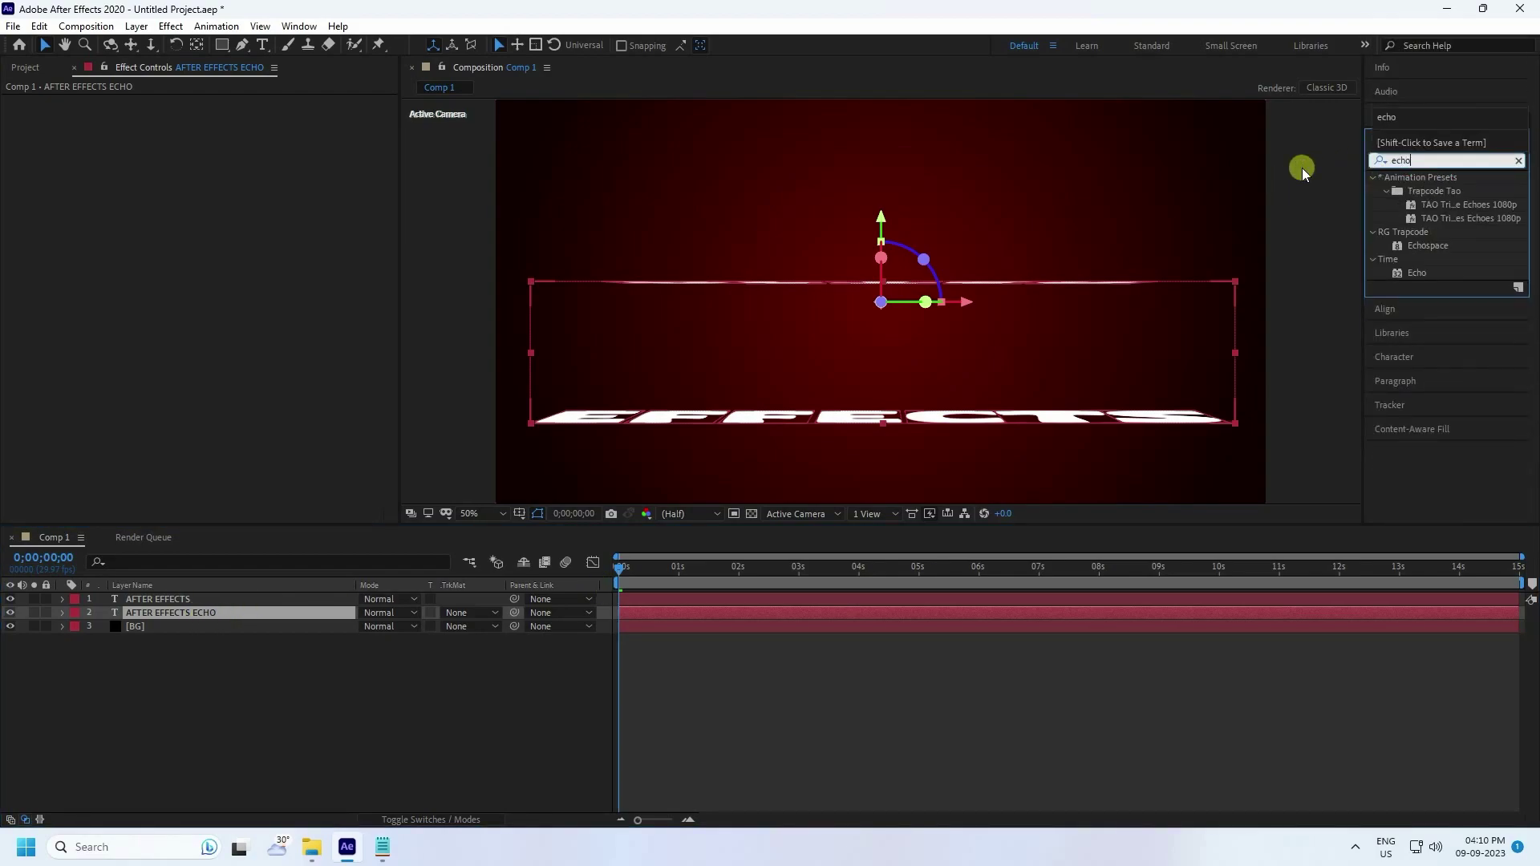
pyautogui.click(1418, 272)
pyautogui.moveTo(1420, 272); pyautogui.dragTo(196, 613)
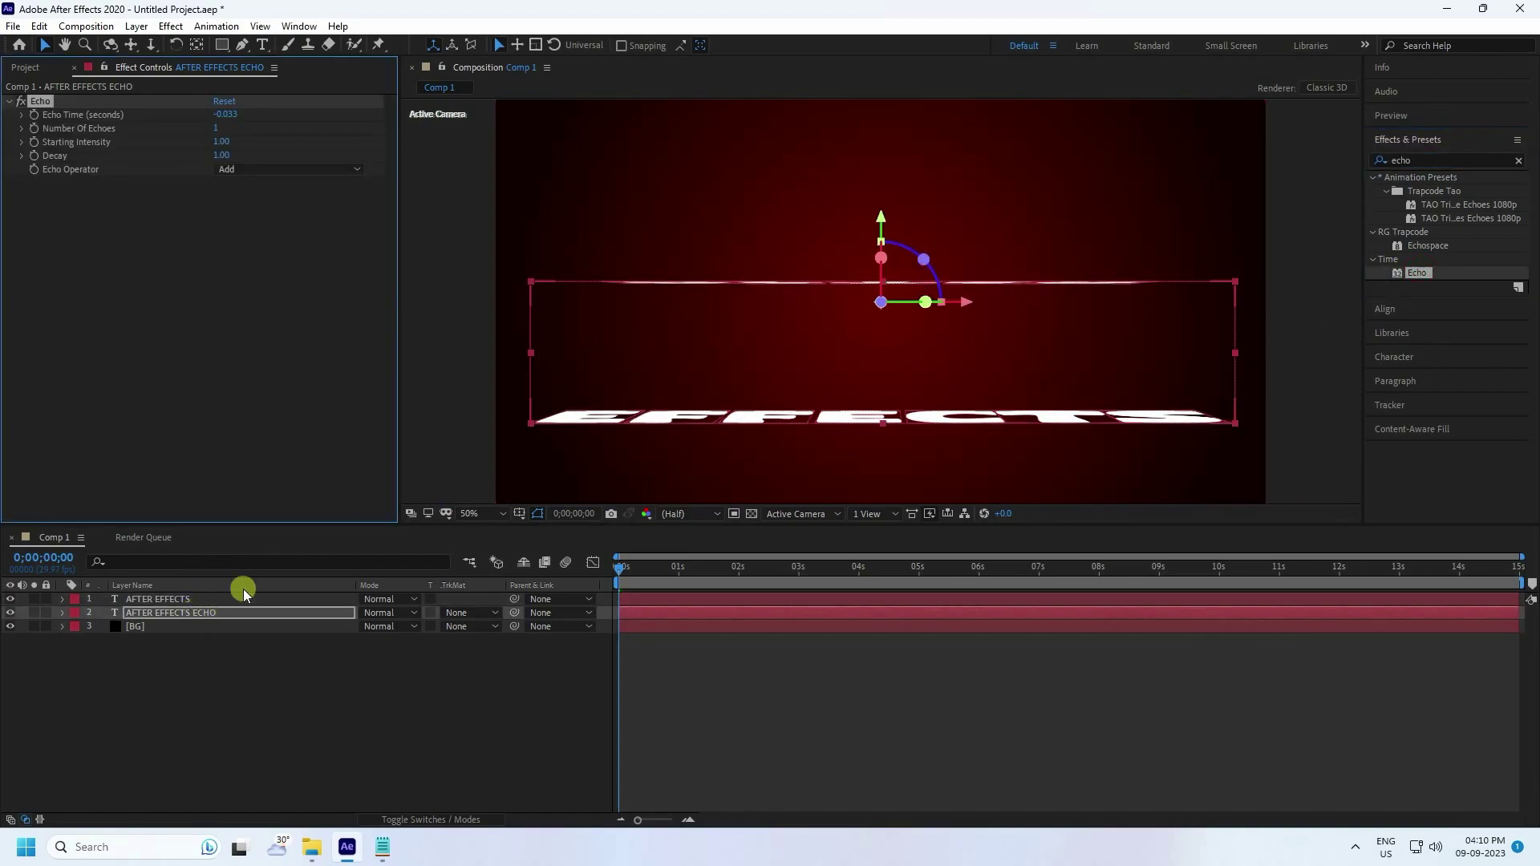
# Search Effects & Presets for '4-' to locate the Generate > 4-Color Gradient effect
pyautogui.click(1405, 122)
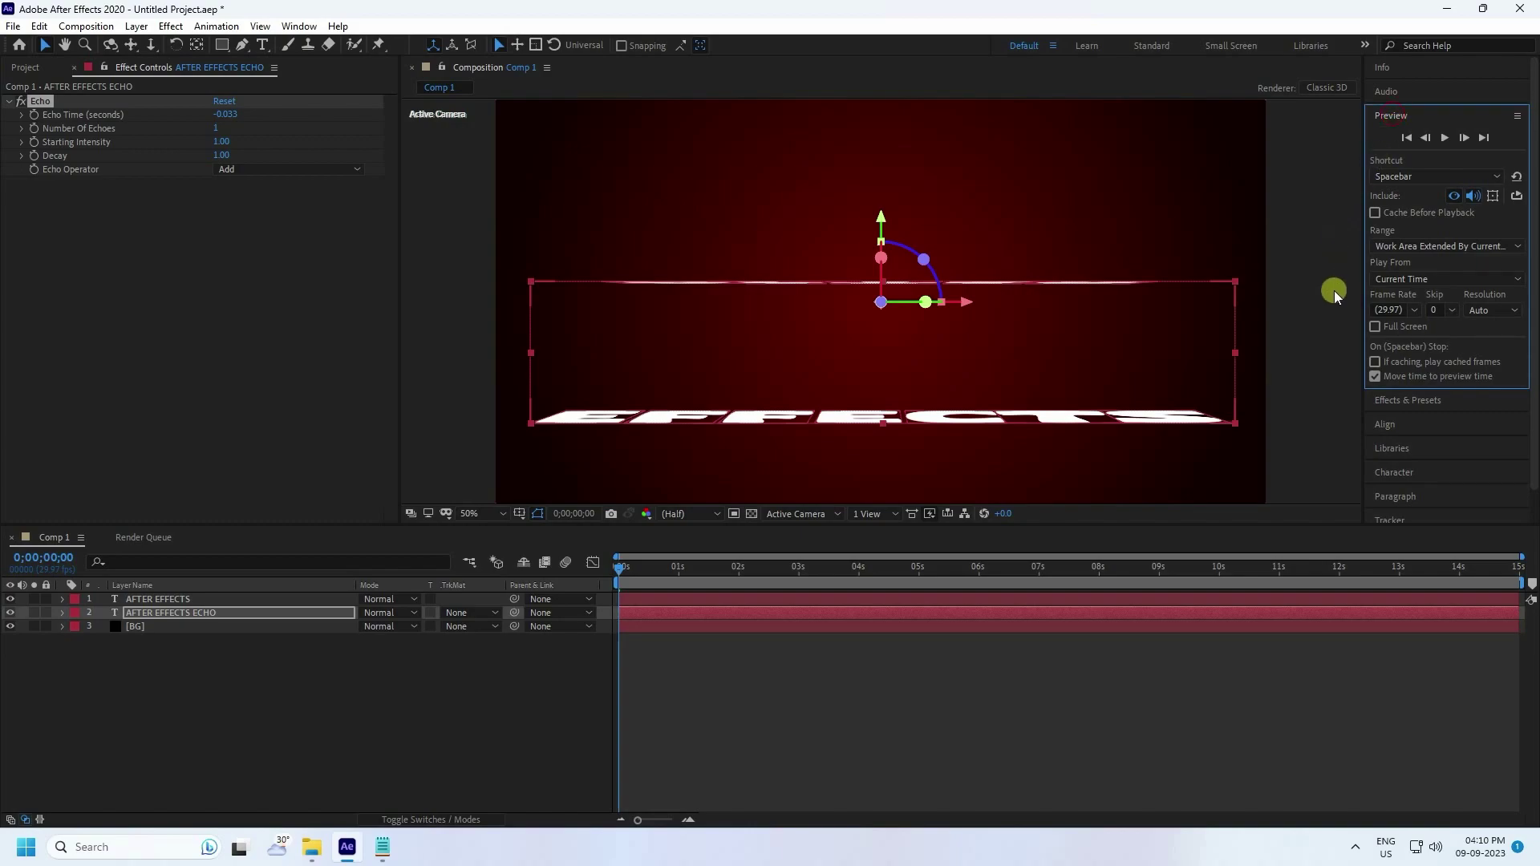
pyautogui.click(1400, 402)
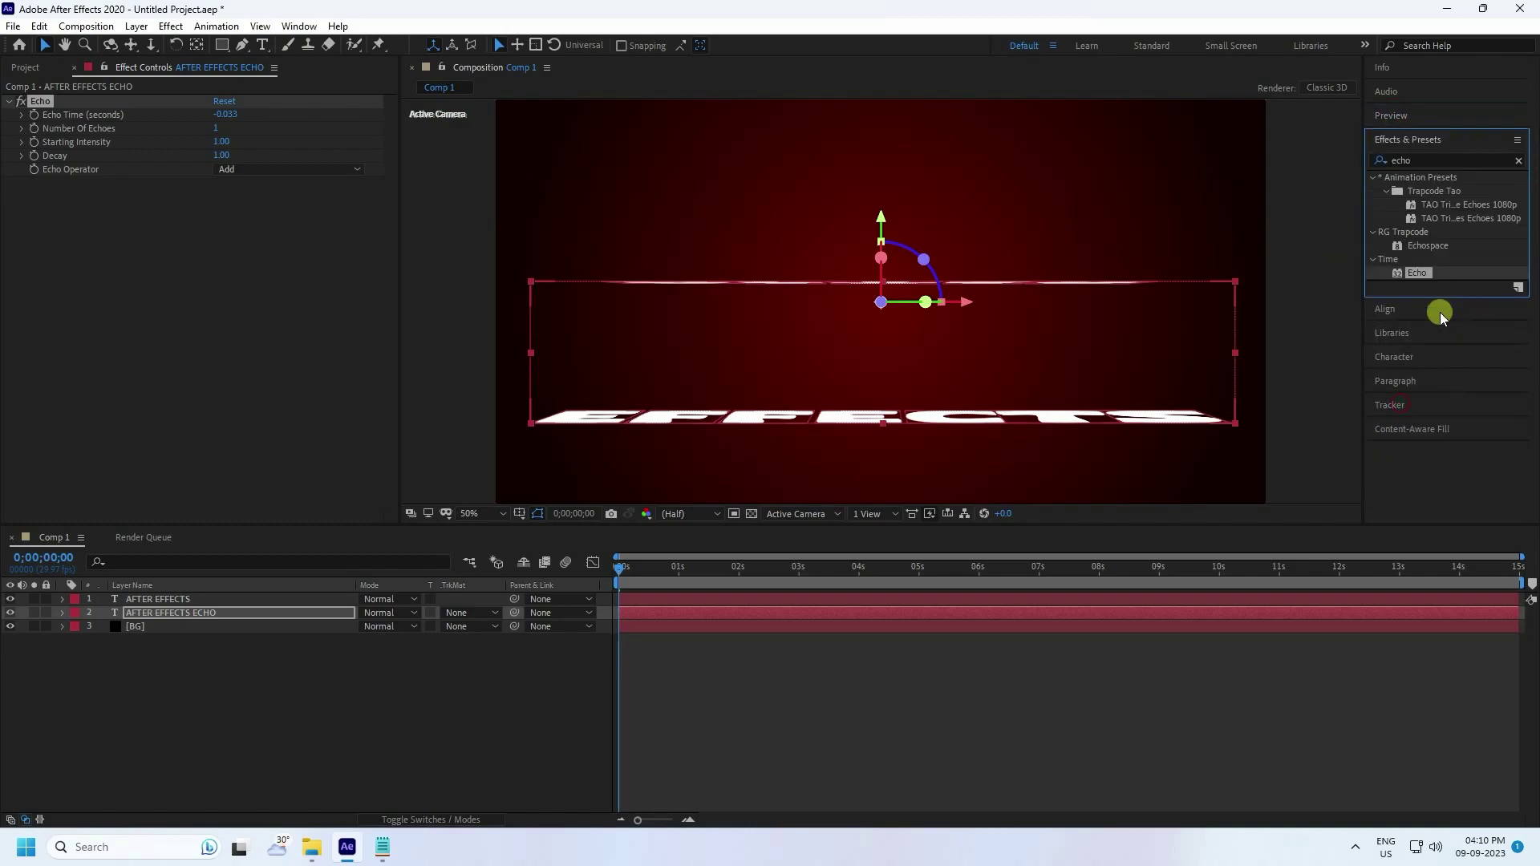
pyautogui.click(1405, 159)
pyautogui.write('44-')
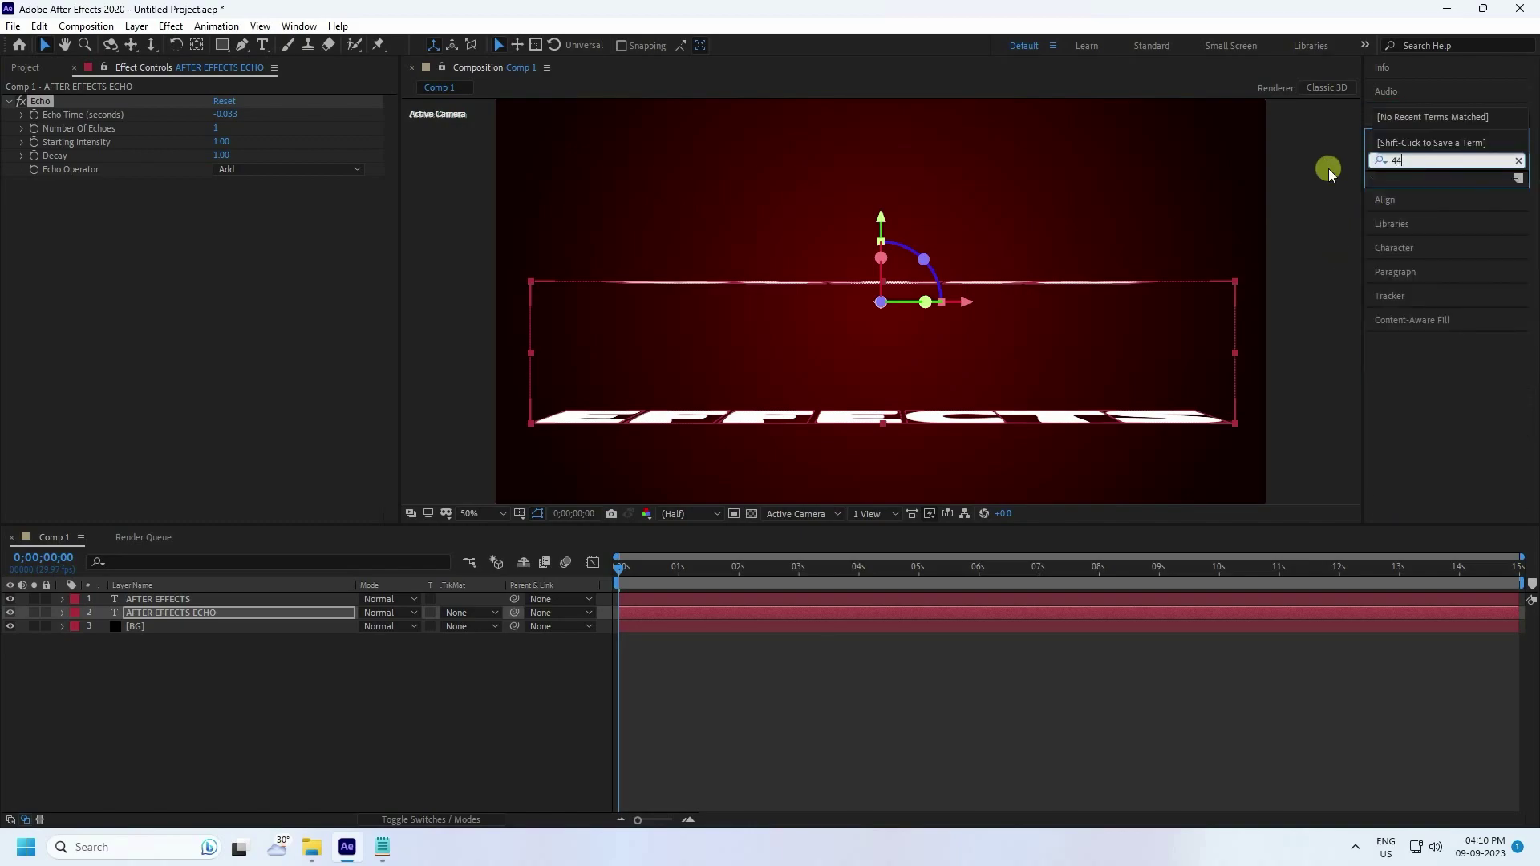
pyautogui.click(1372, 170)
pyautogui.press('BackSpace')
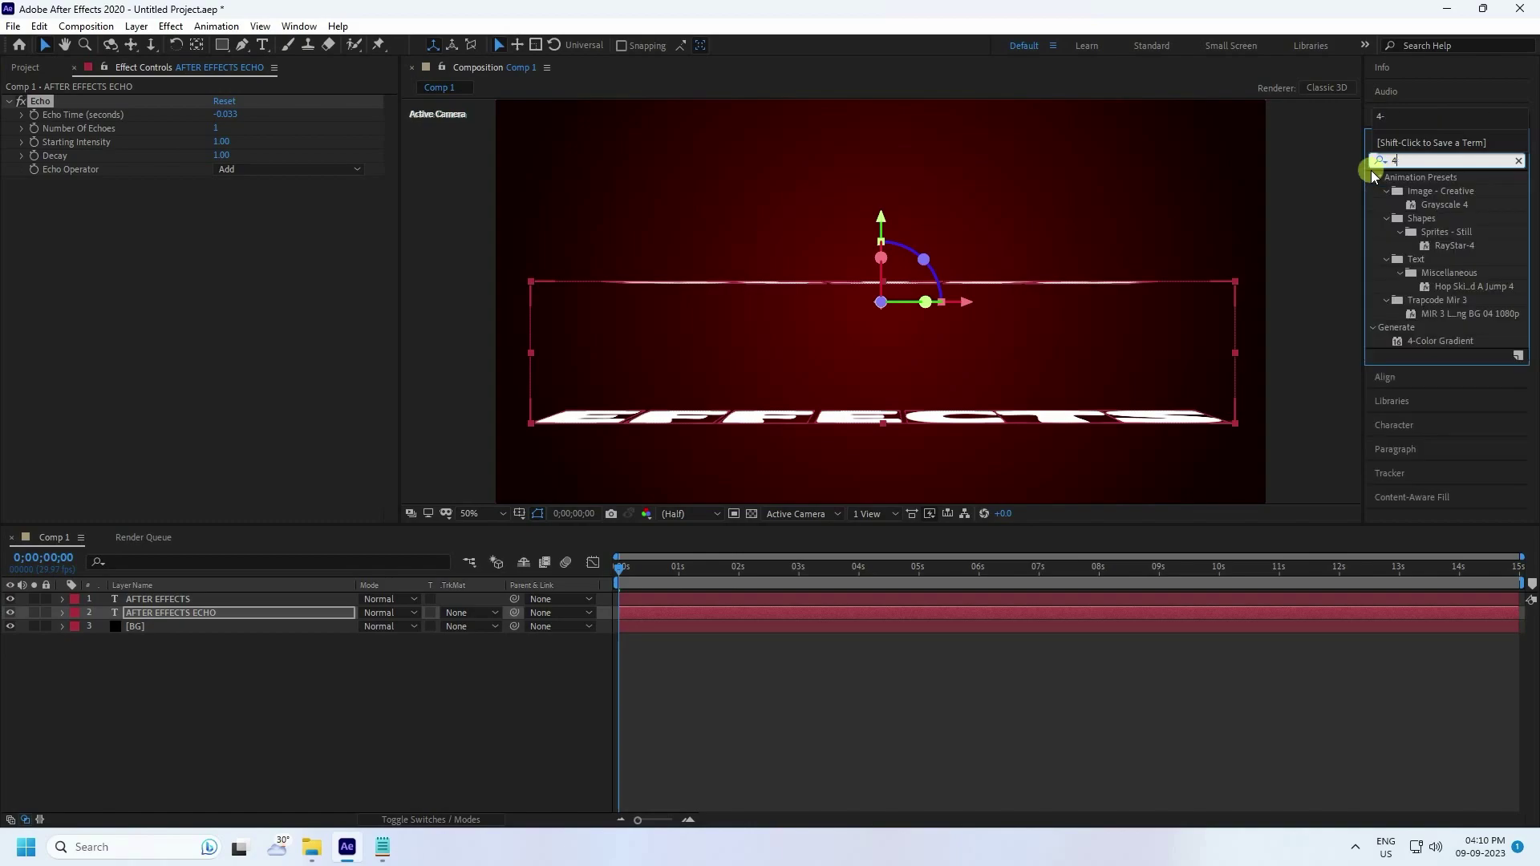
# Apply 4-Color Gradient to the AFTER EFFECTS ECHO layer and move to about two seconds
pyautogui.write('-')
pyautogui.moveTo(1421, 190); pyautogui.dragTo(213, 609)
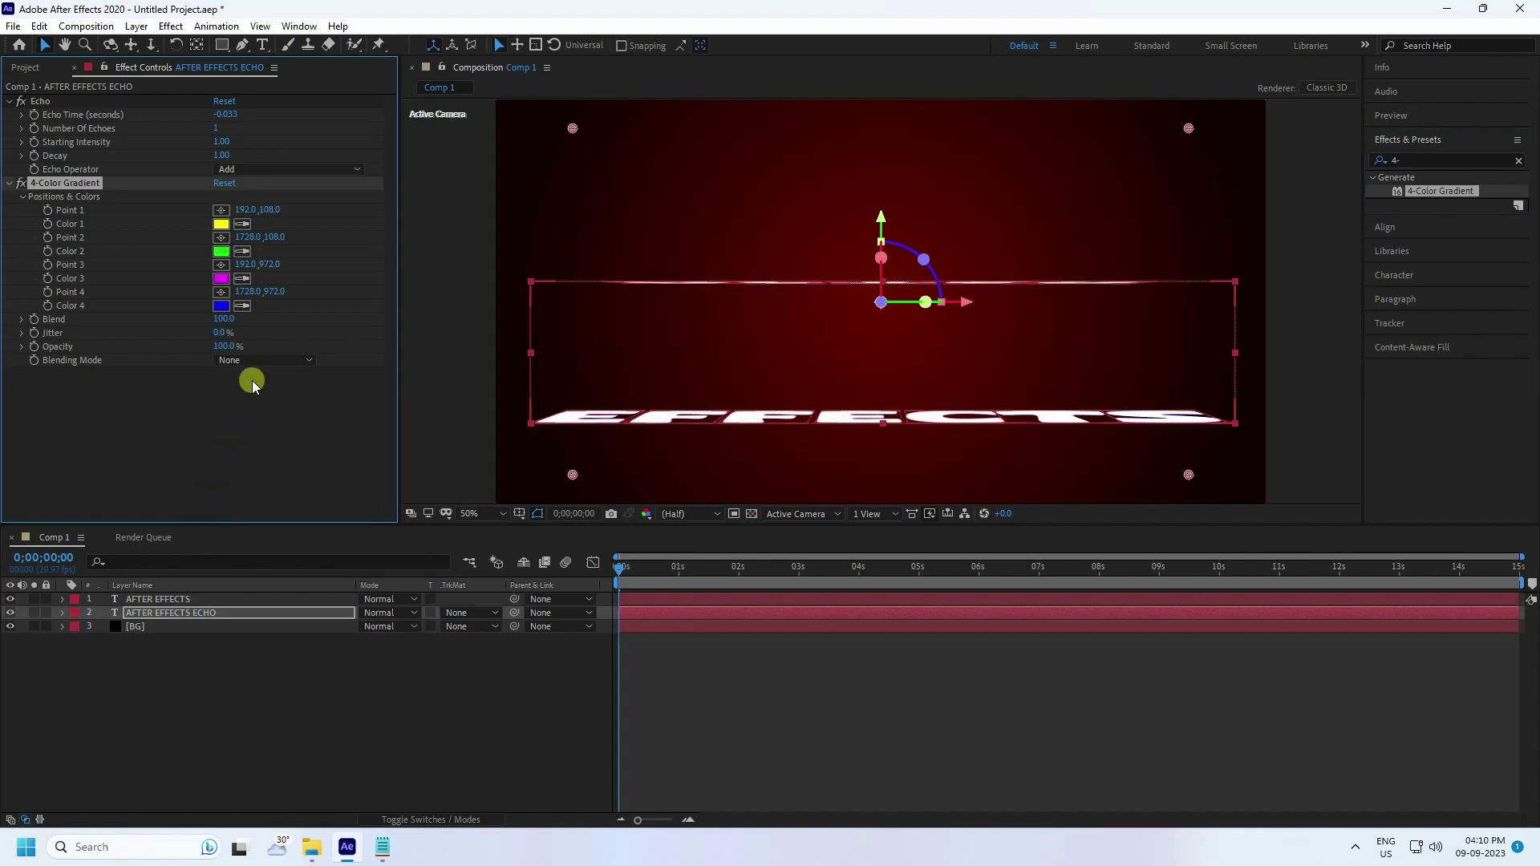
pyautogui.click(746, 571)
pyautogui.click(749, 574)
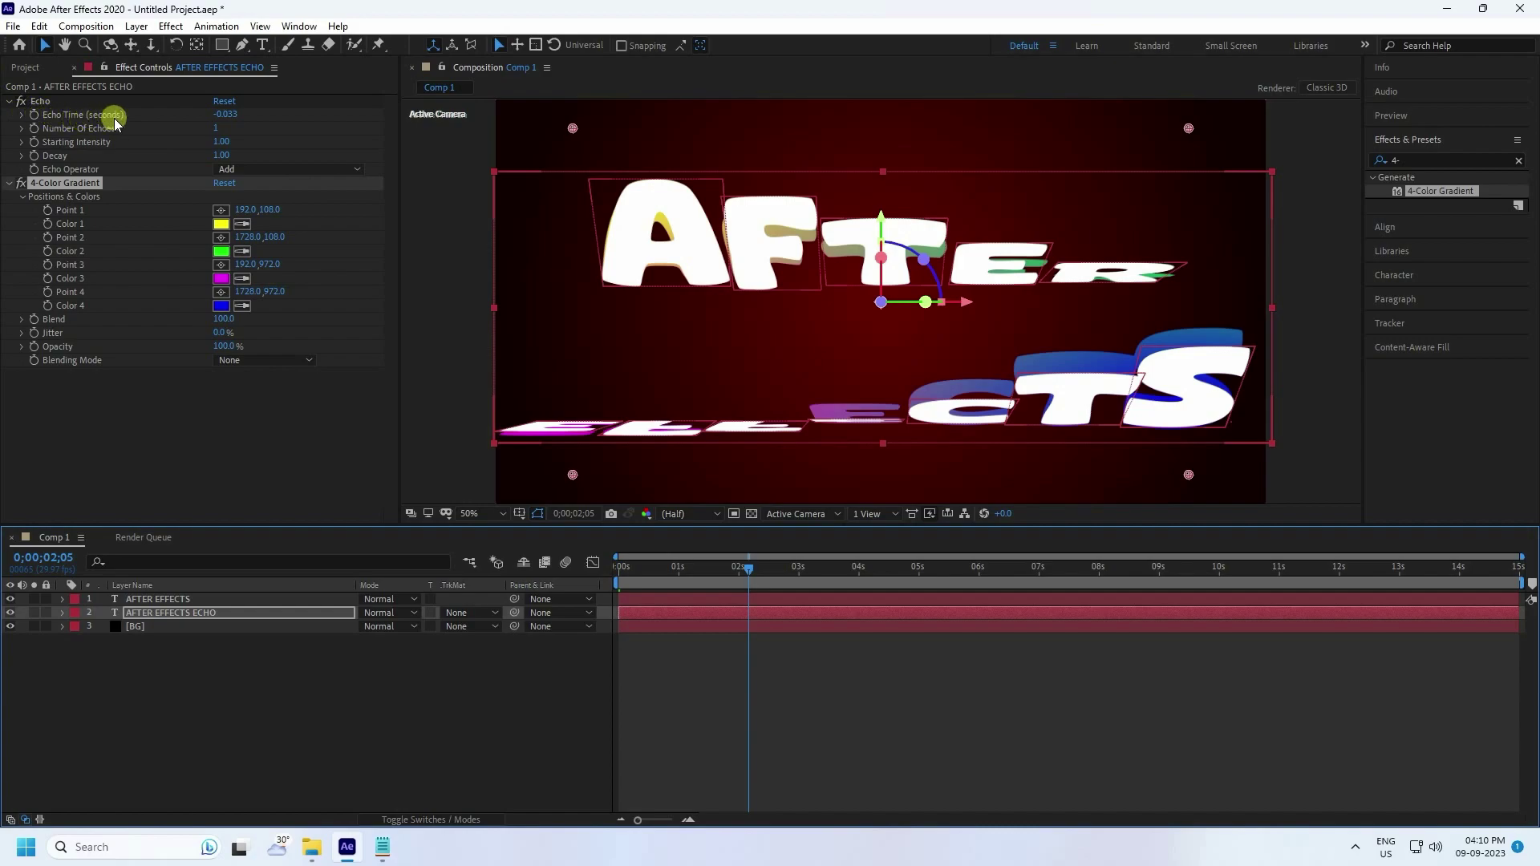
# Set Echo Time to -0.010 seconds and Number Of Echoes to 30
pyautogui.click(229, 114)
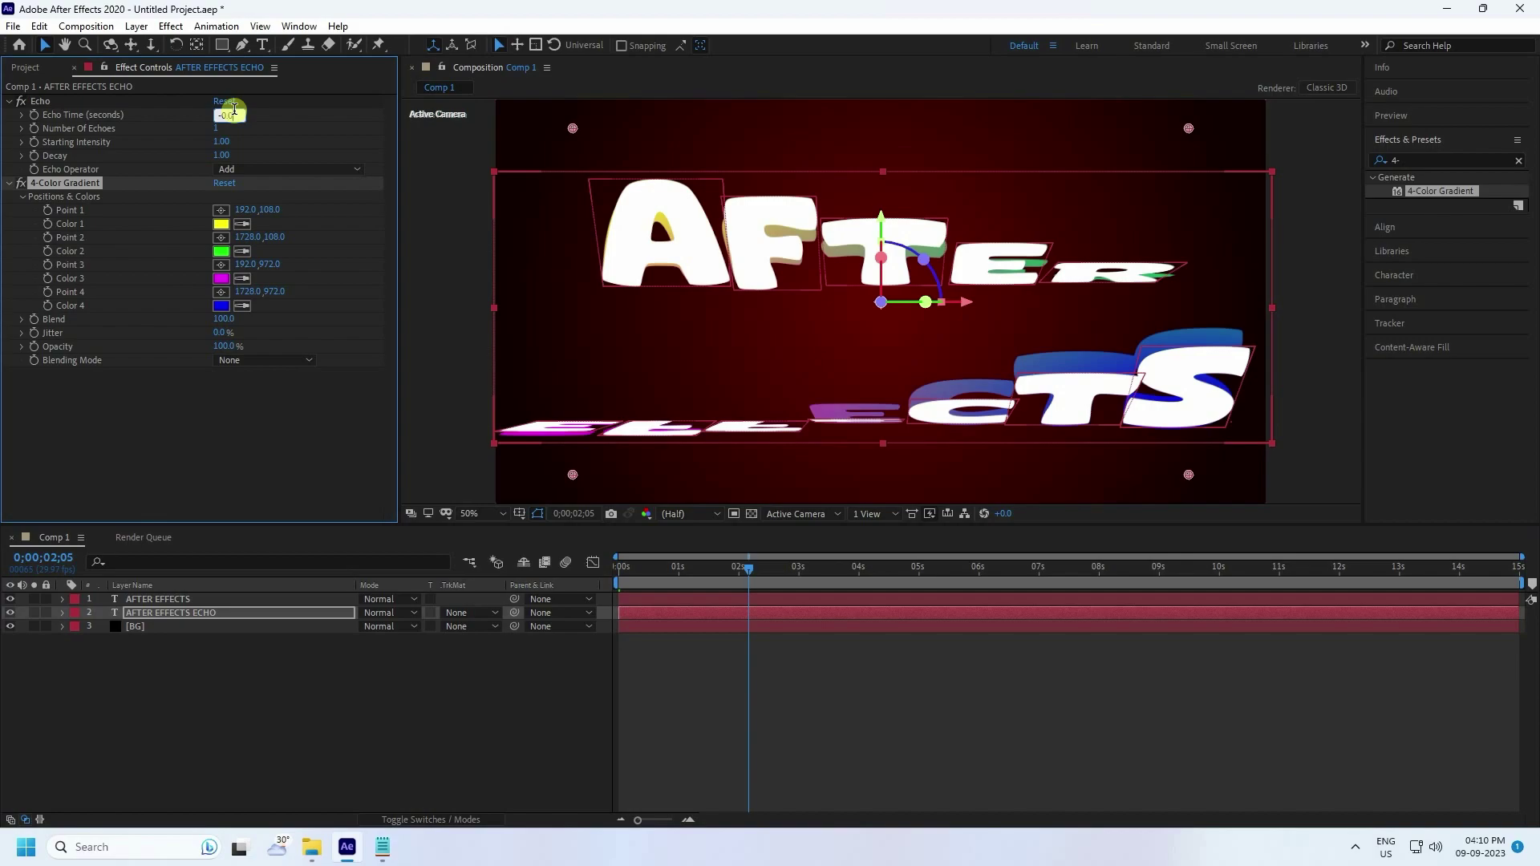
pyautogui.press('Return')
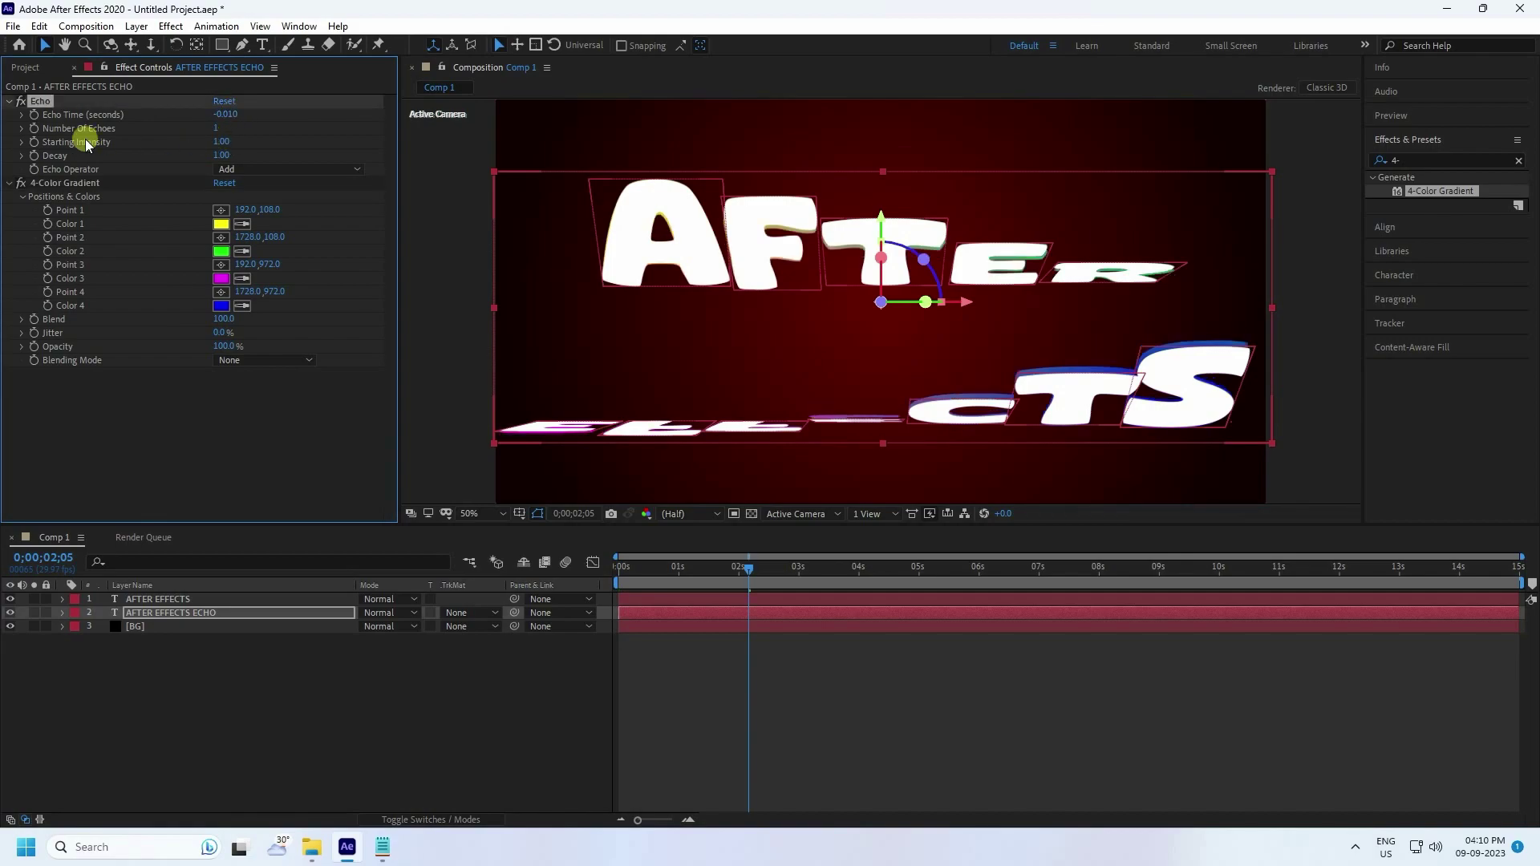
pyautogui.click(215, 126)
pyautogui.write('30')
pyautogui.press('Return')
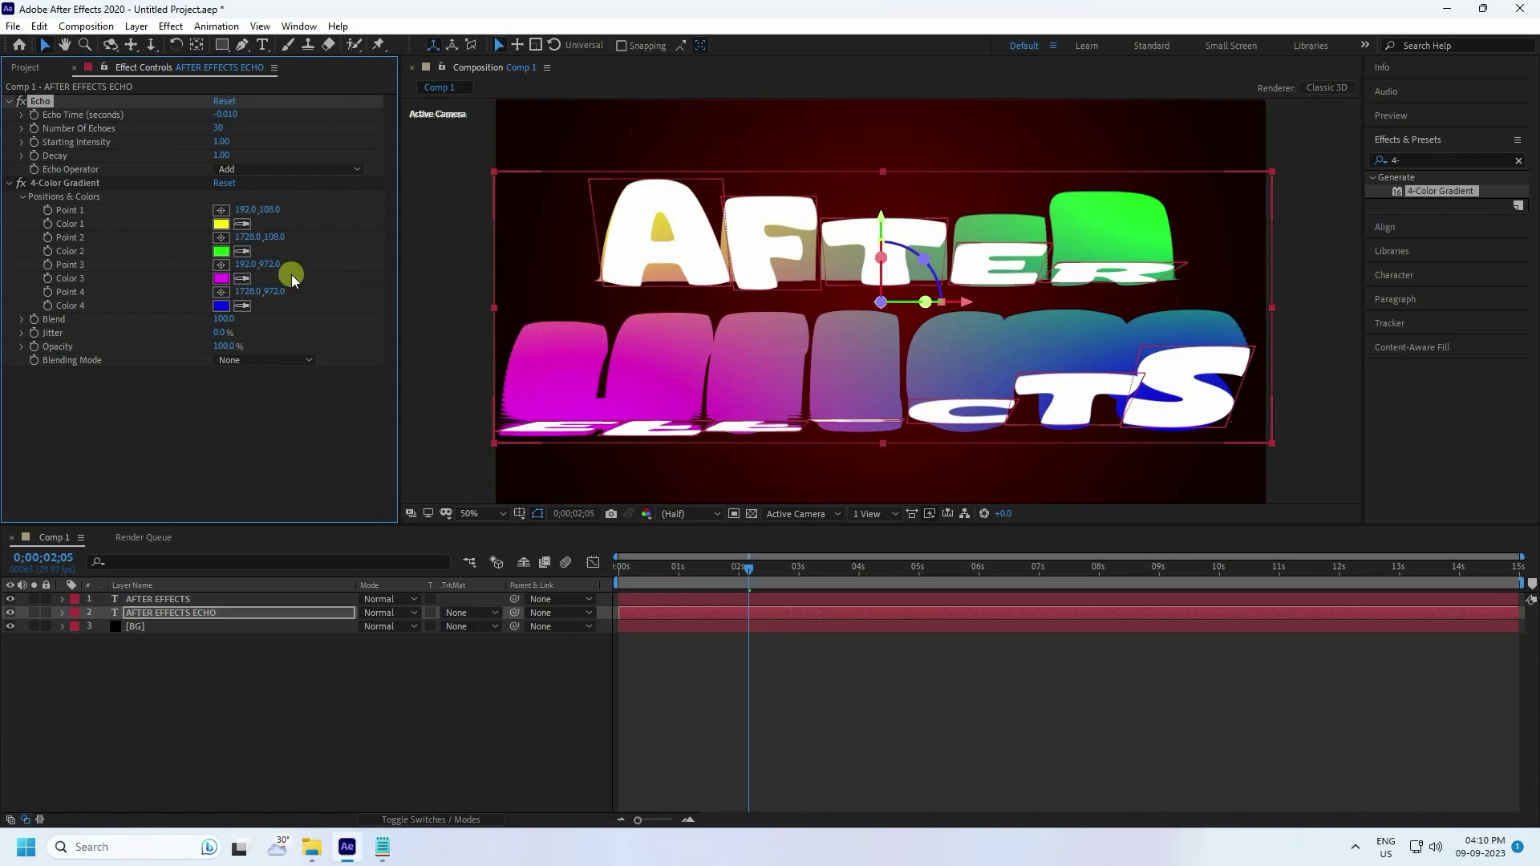
# Change the gradient's Color 1 from yellow to red
pyautogui.click(220, 225)
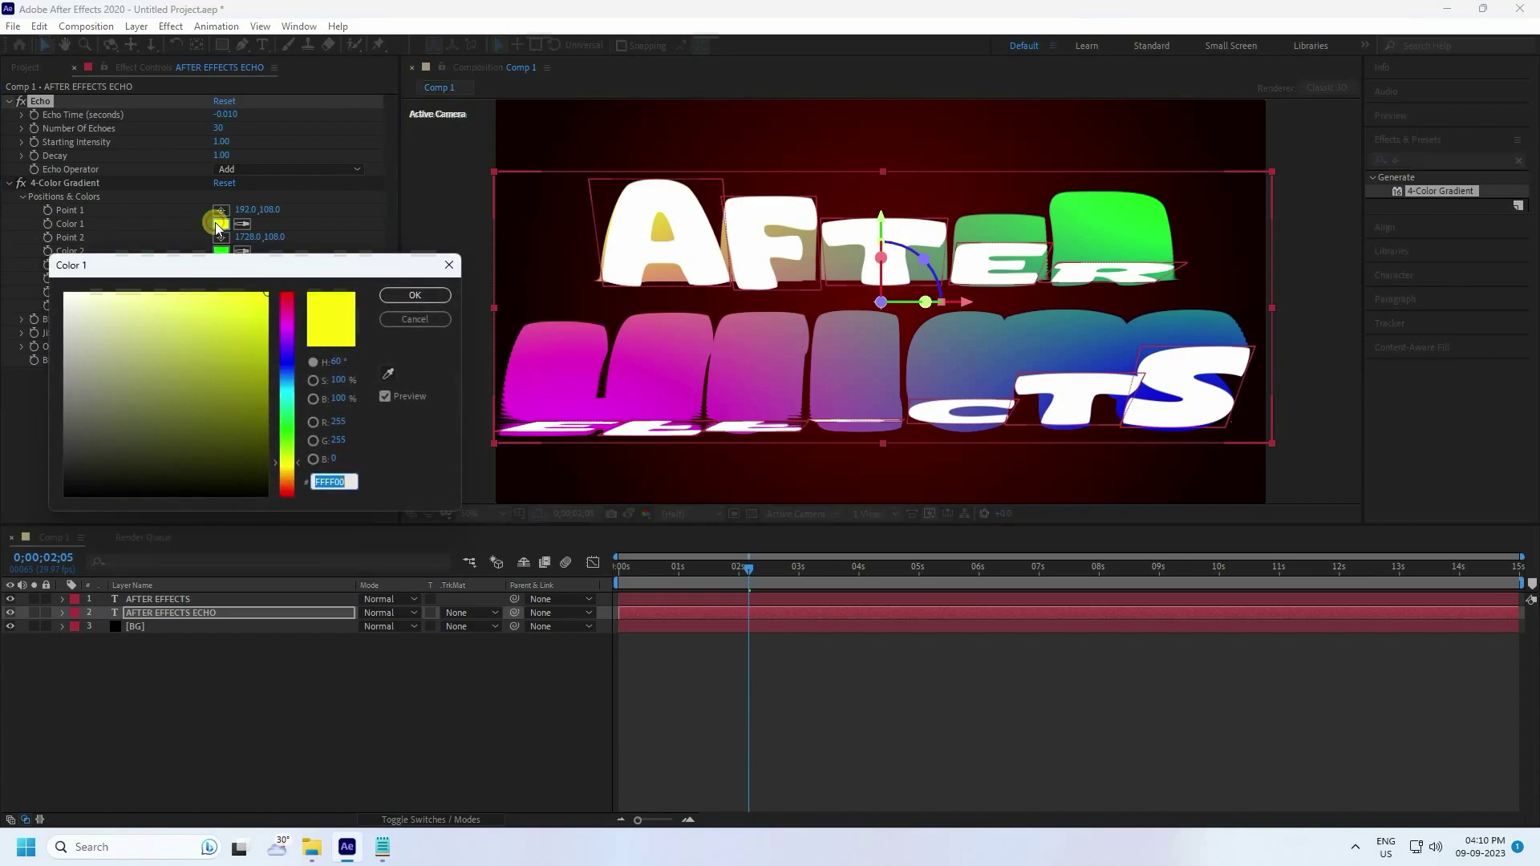
pyautogui.moveTo(287, 382); pyautogui.dragTo(295, 295)
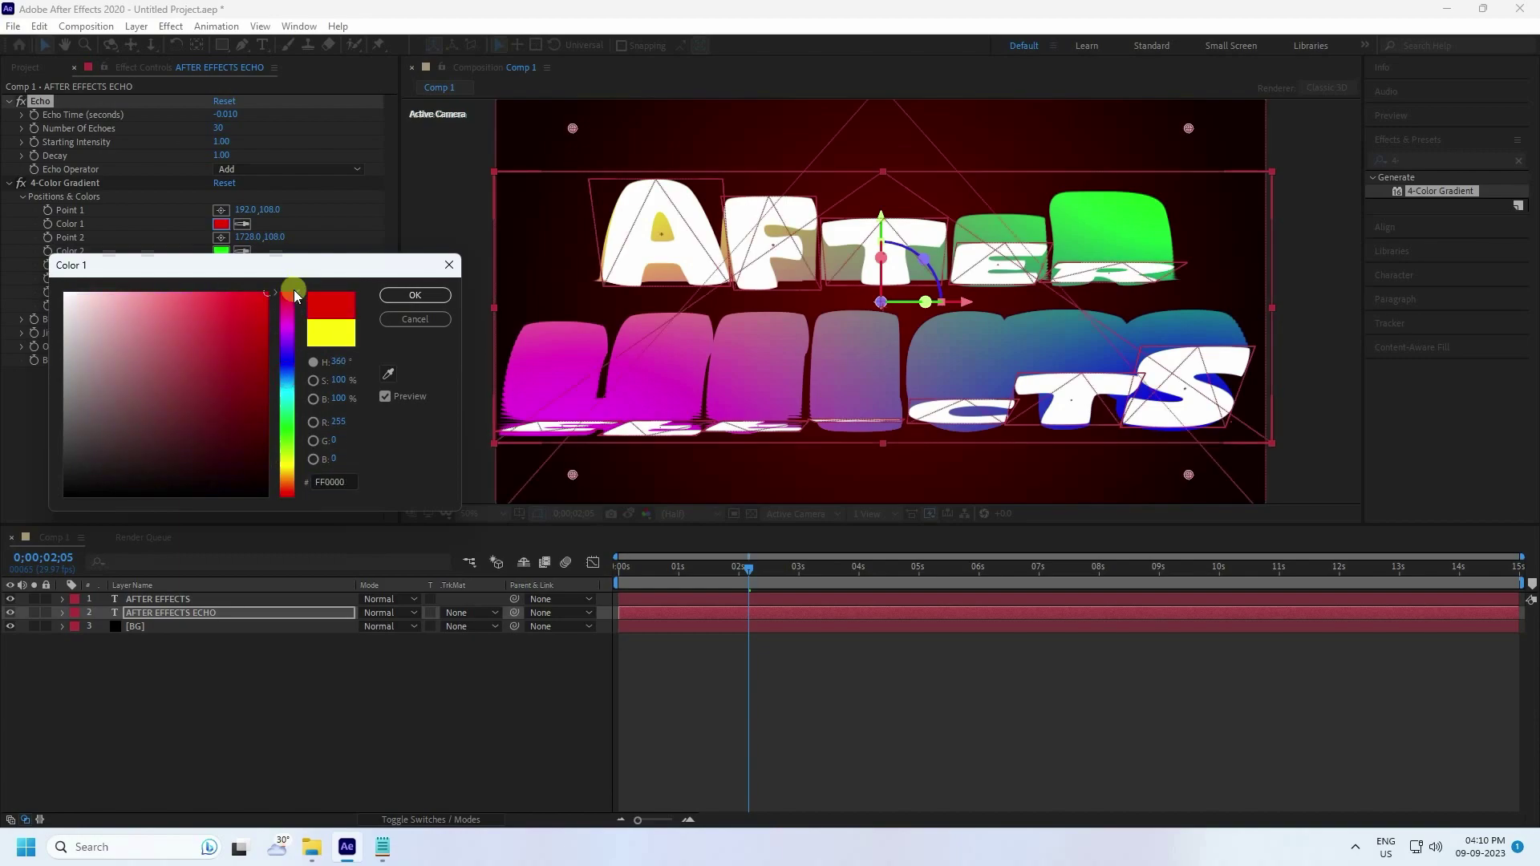
pyautogui.click(415, 295)
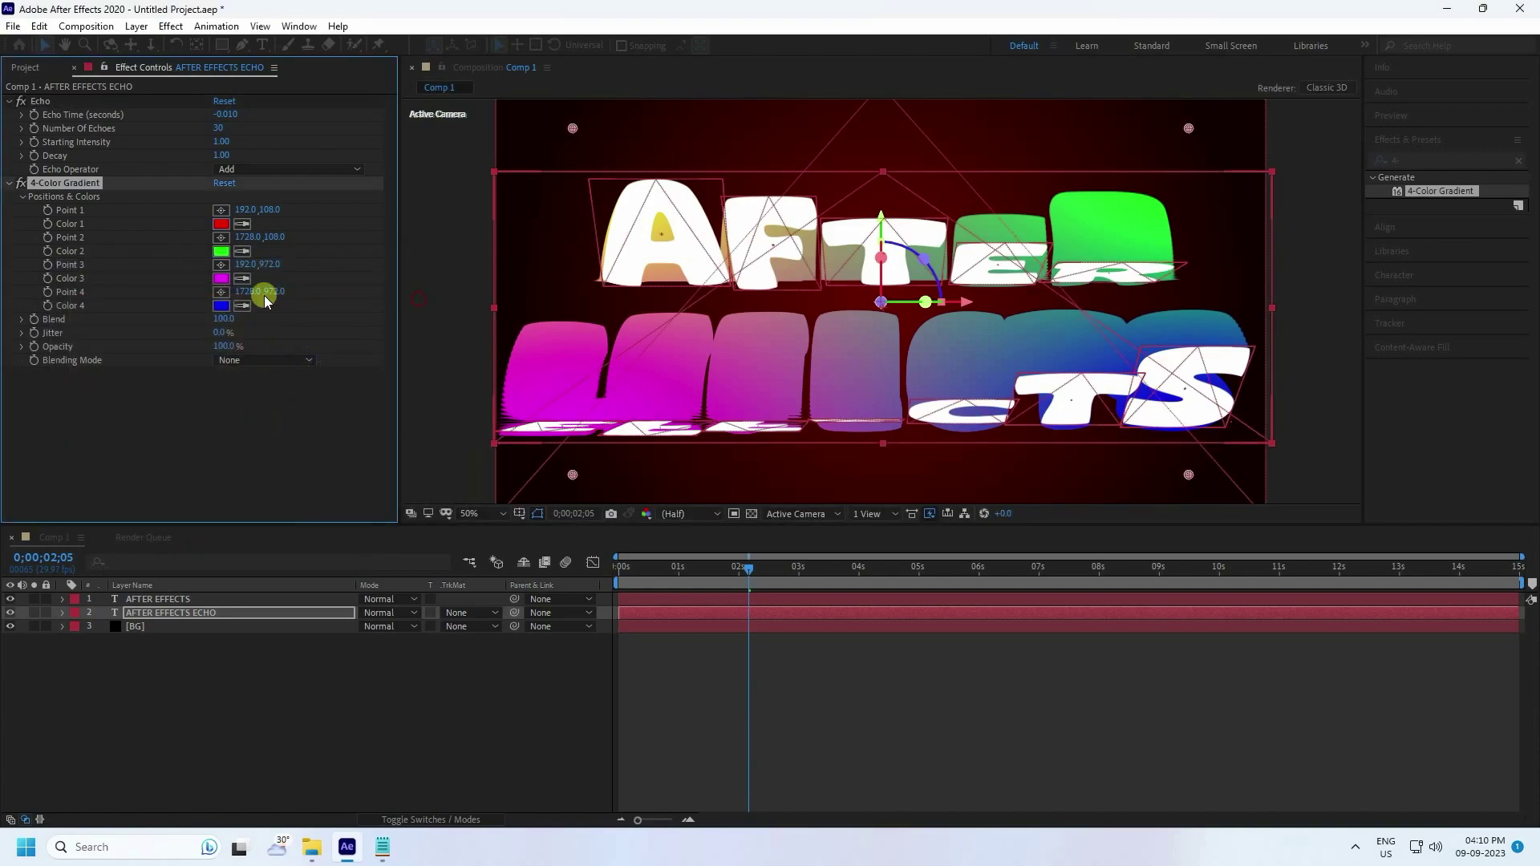
# Make Color 2 light blue with hue 200 and set Echo Decay to 0.90
pyautogui.click(222, 253)
pyautogui.click(343, 363)
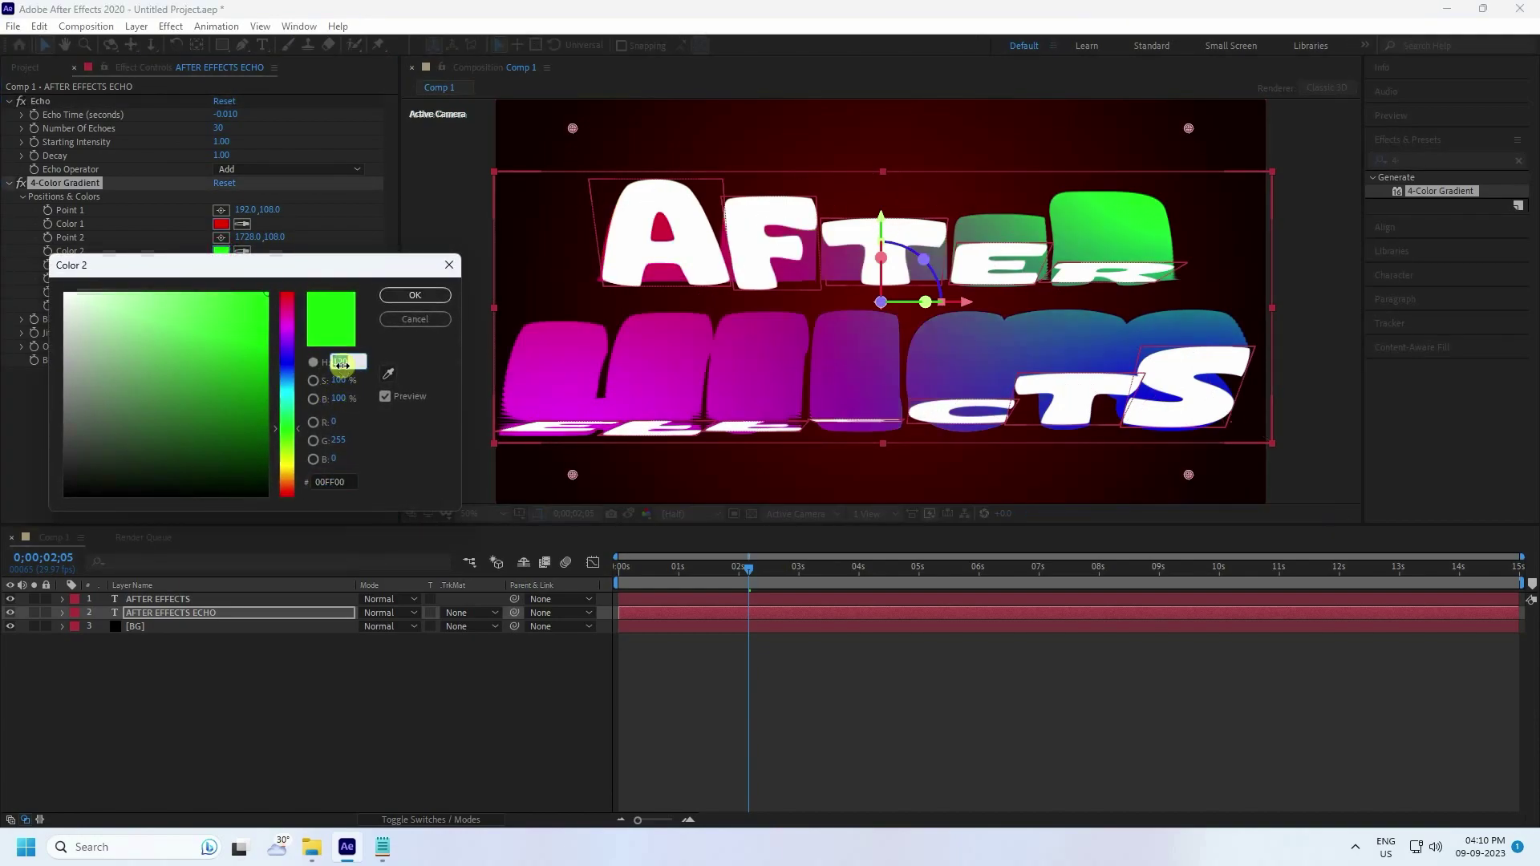
pyautogui.write('200')
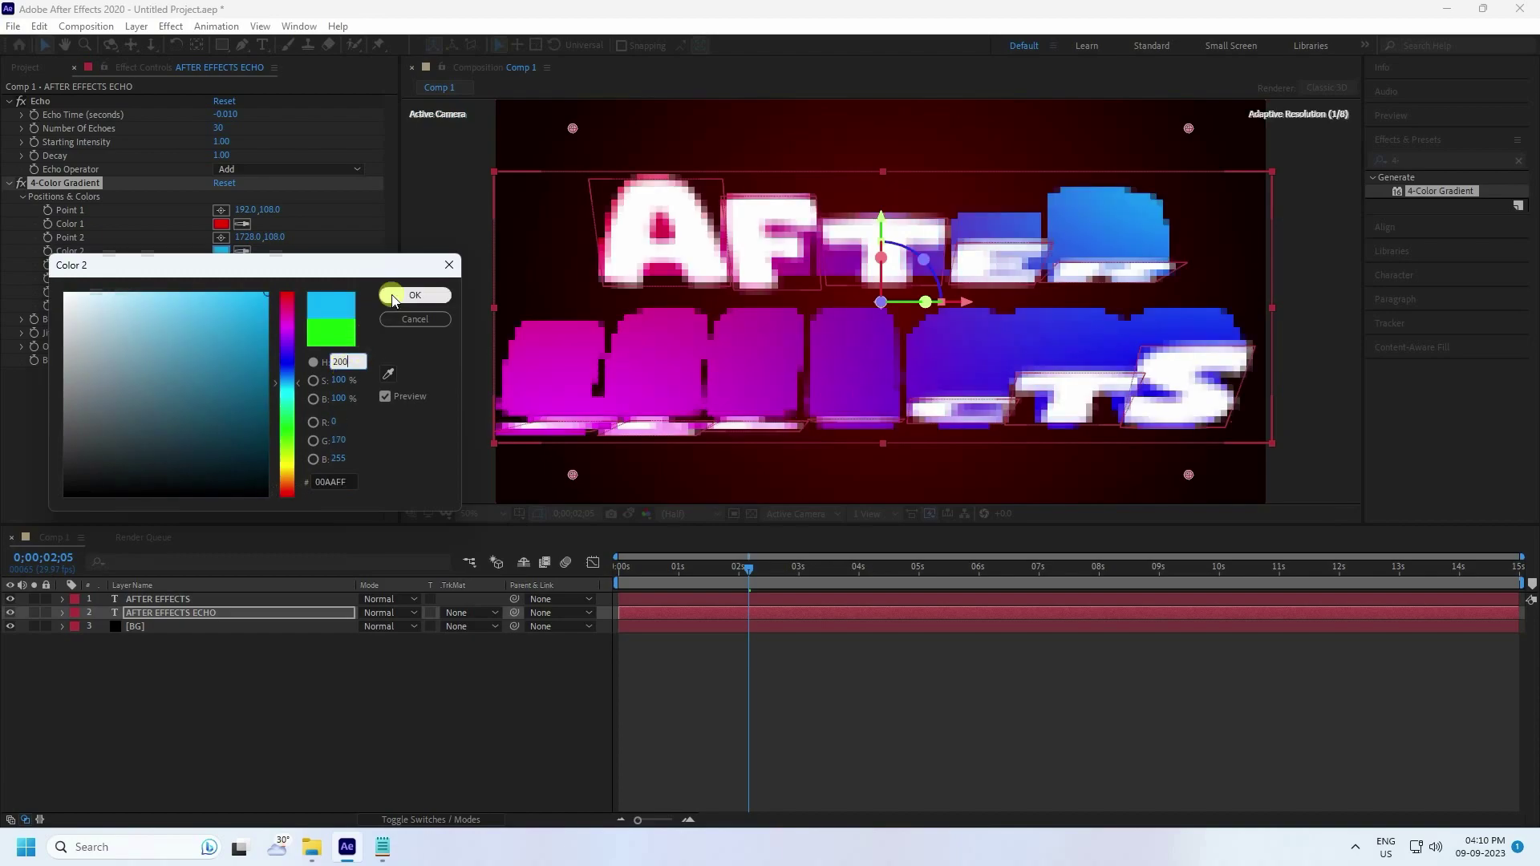
pyautogui.click(415, 295)
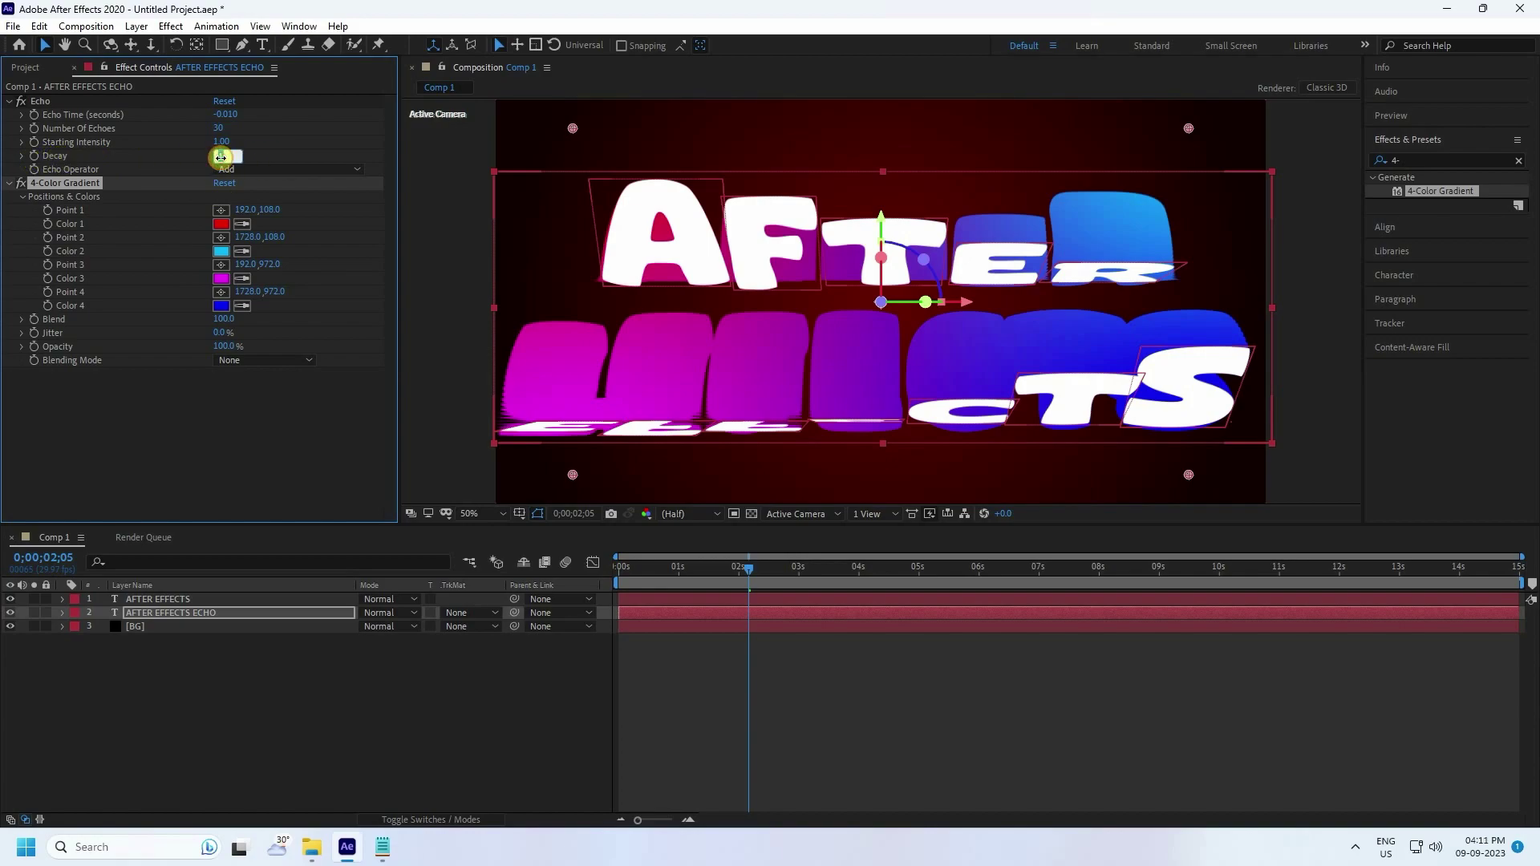
pyautogui.press('Return')
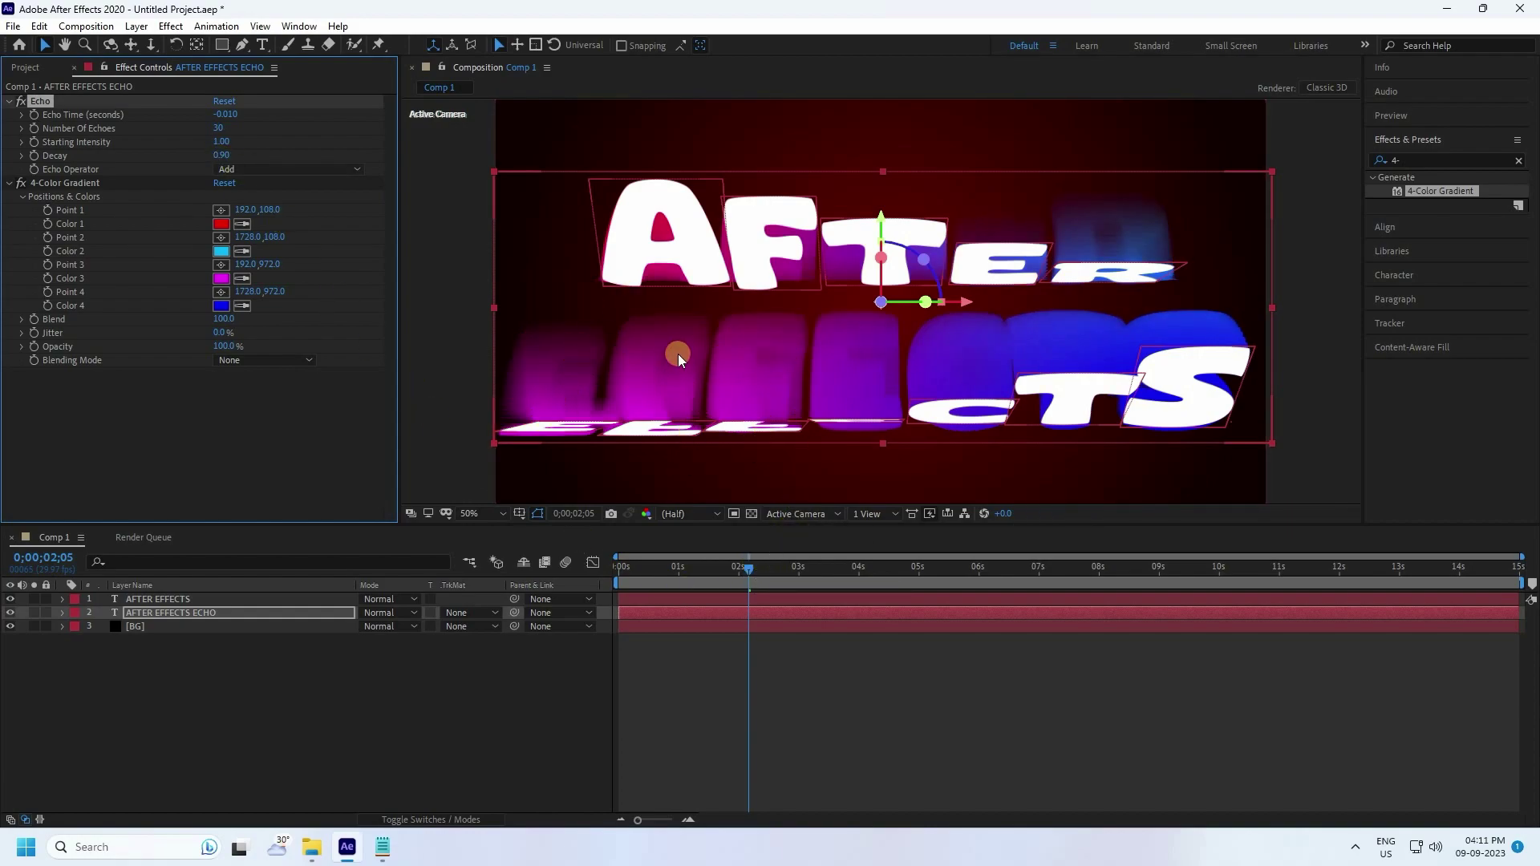
# Preview the animation from 0:00 to check the echo trail, then return to the Effects & Presets search
pyautogui.moveTo(753, 561); pyautogui.dragTo(540, 618)
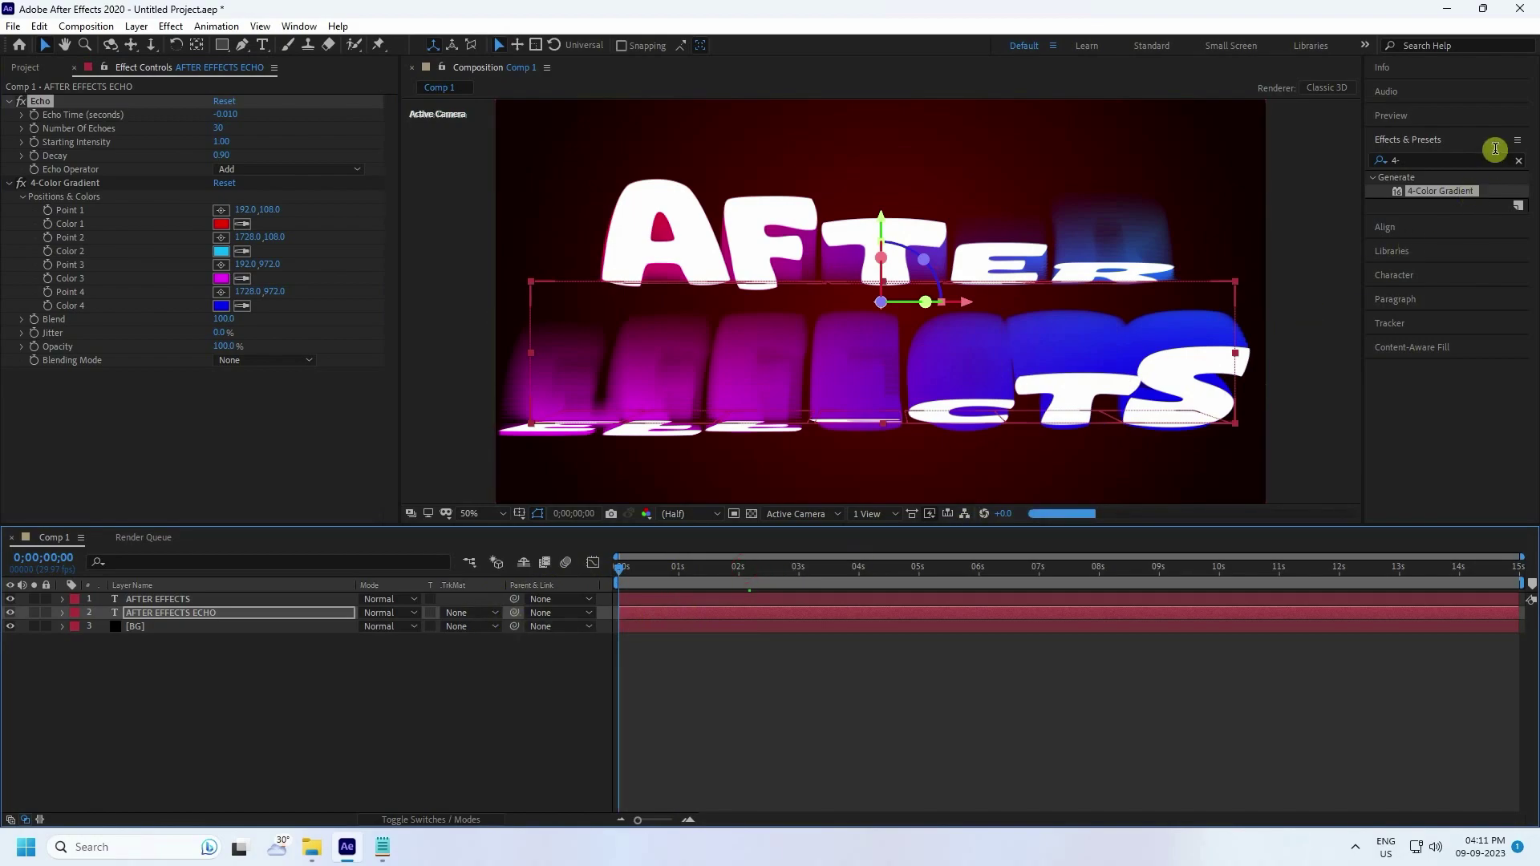
pyautogui.click(1390, 119)
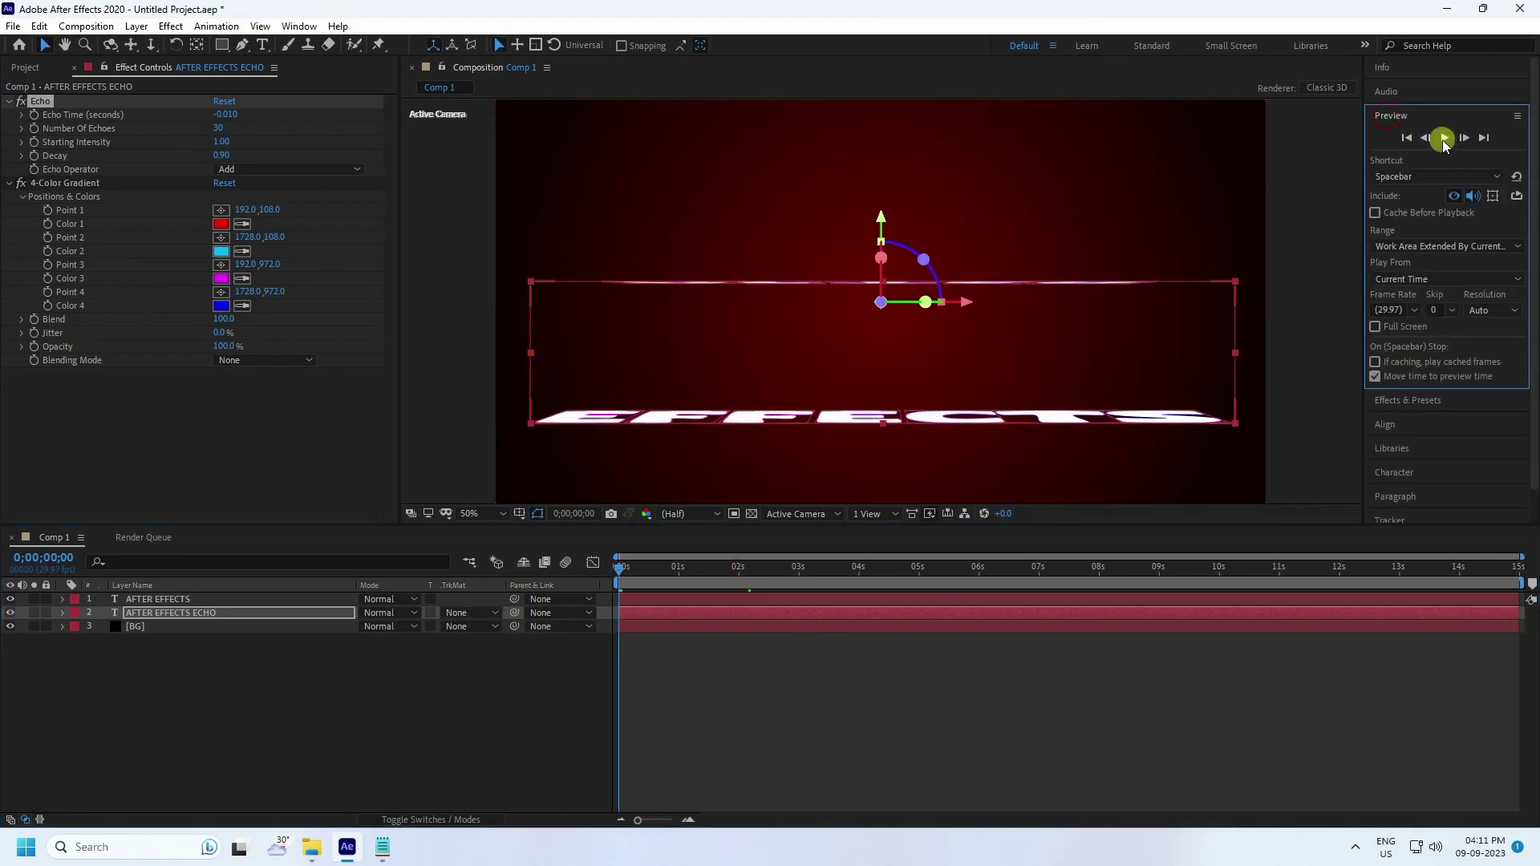
pyautogui.click(1444, 138)
pyautogui.click(718, 611)
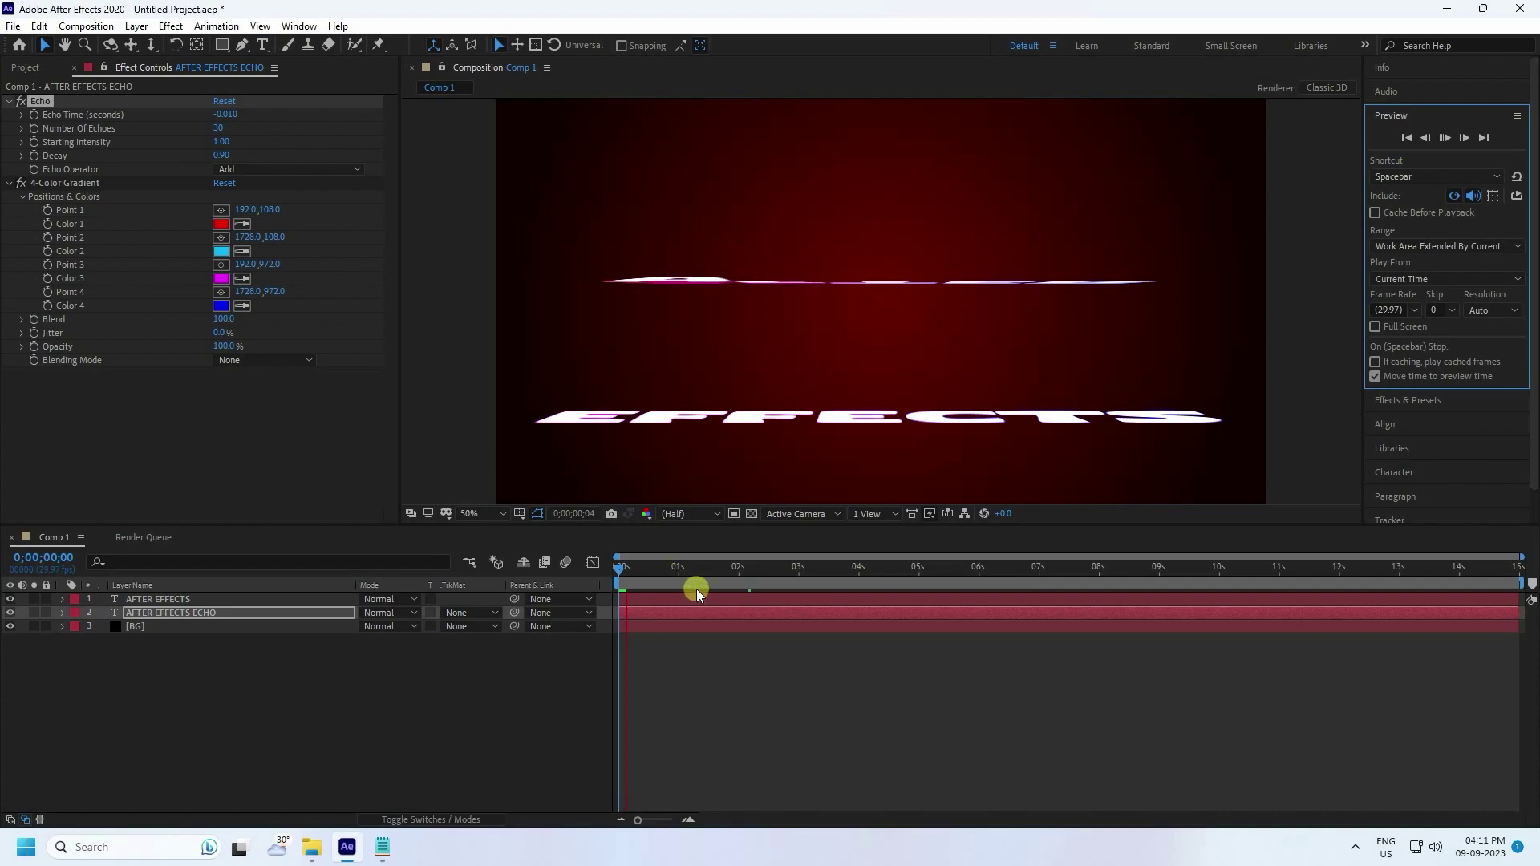
pyautogui.press('space')
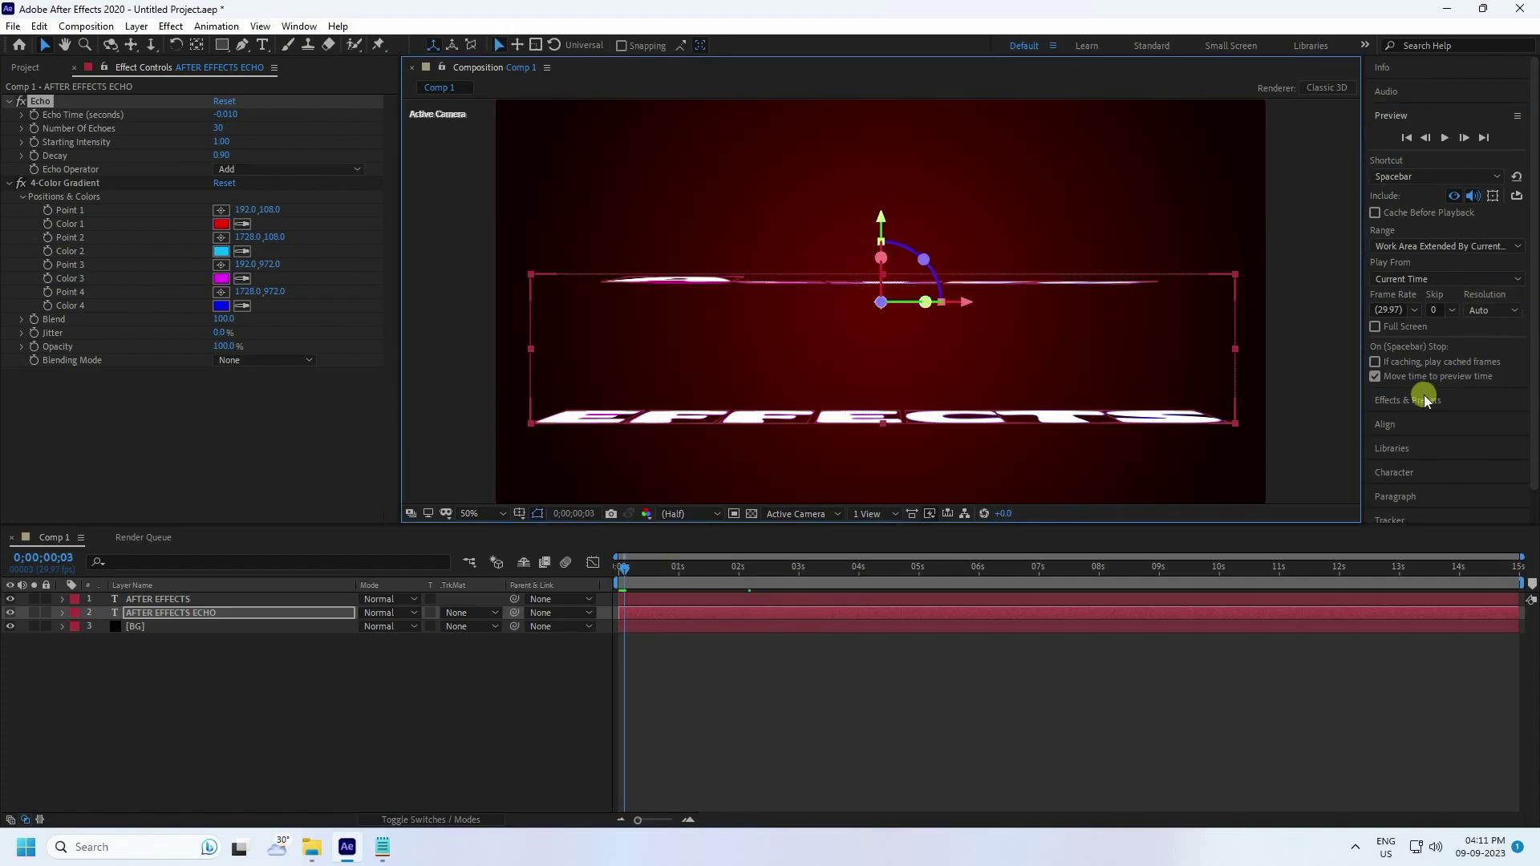
pyautogui.click(1409, 401)
pyautogui.click(1399, 163)
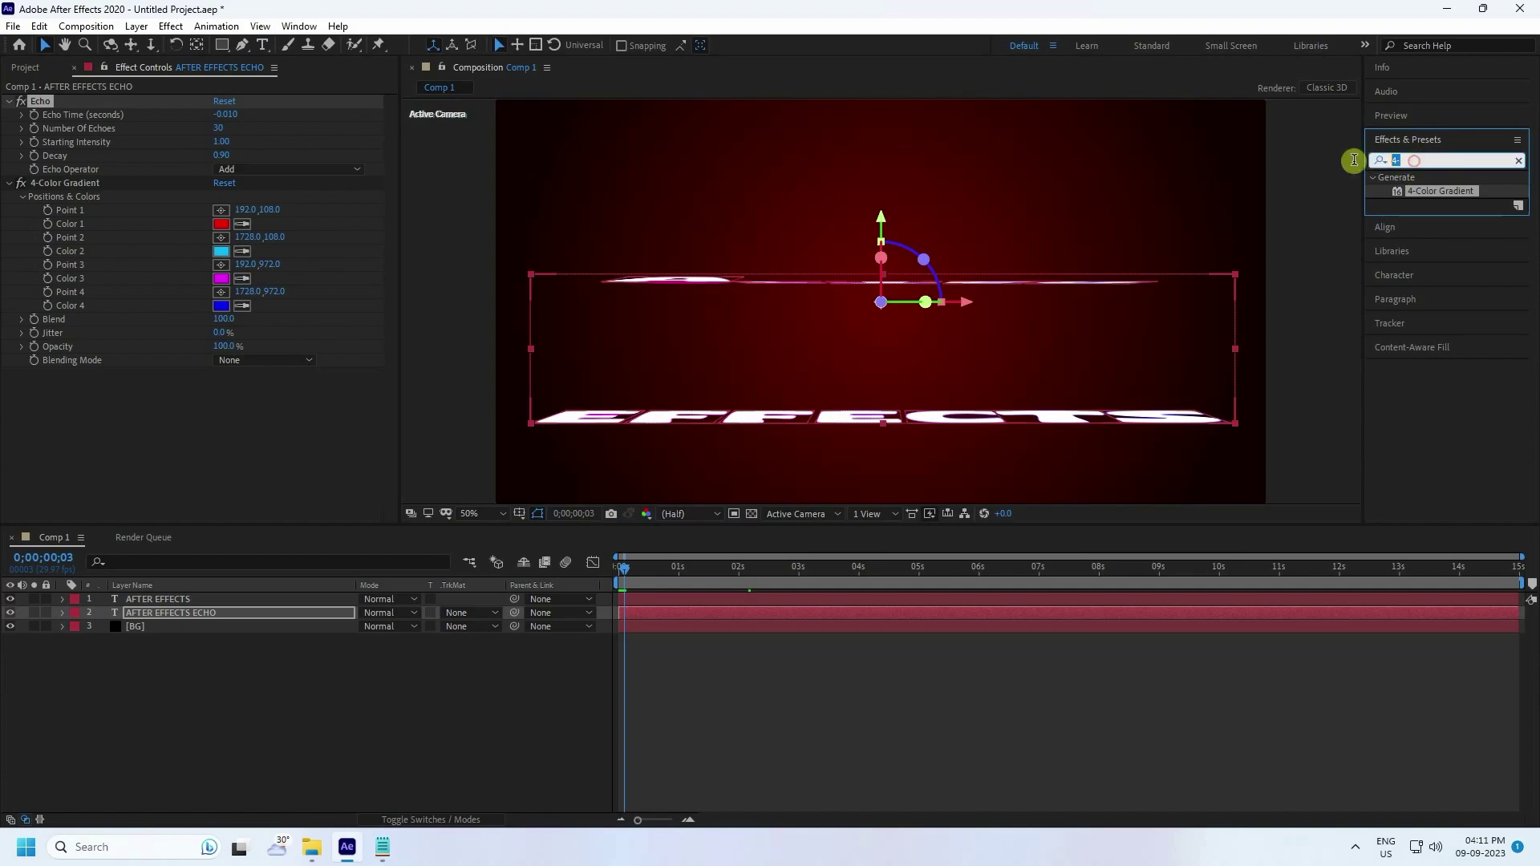
# Apply Curves to the AFTER EFFECTS ECHO layer with the RGB curve bowed downward for darker trails
pyautogui.write('cur')
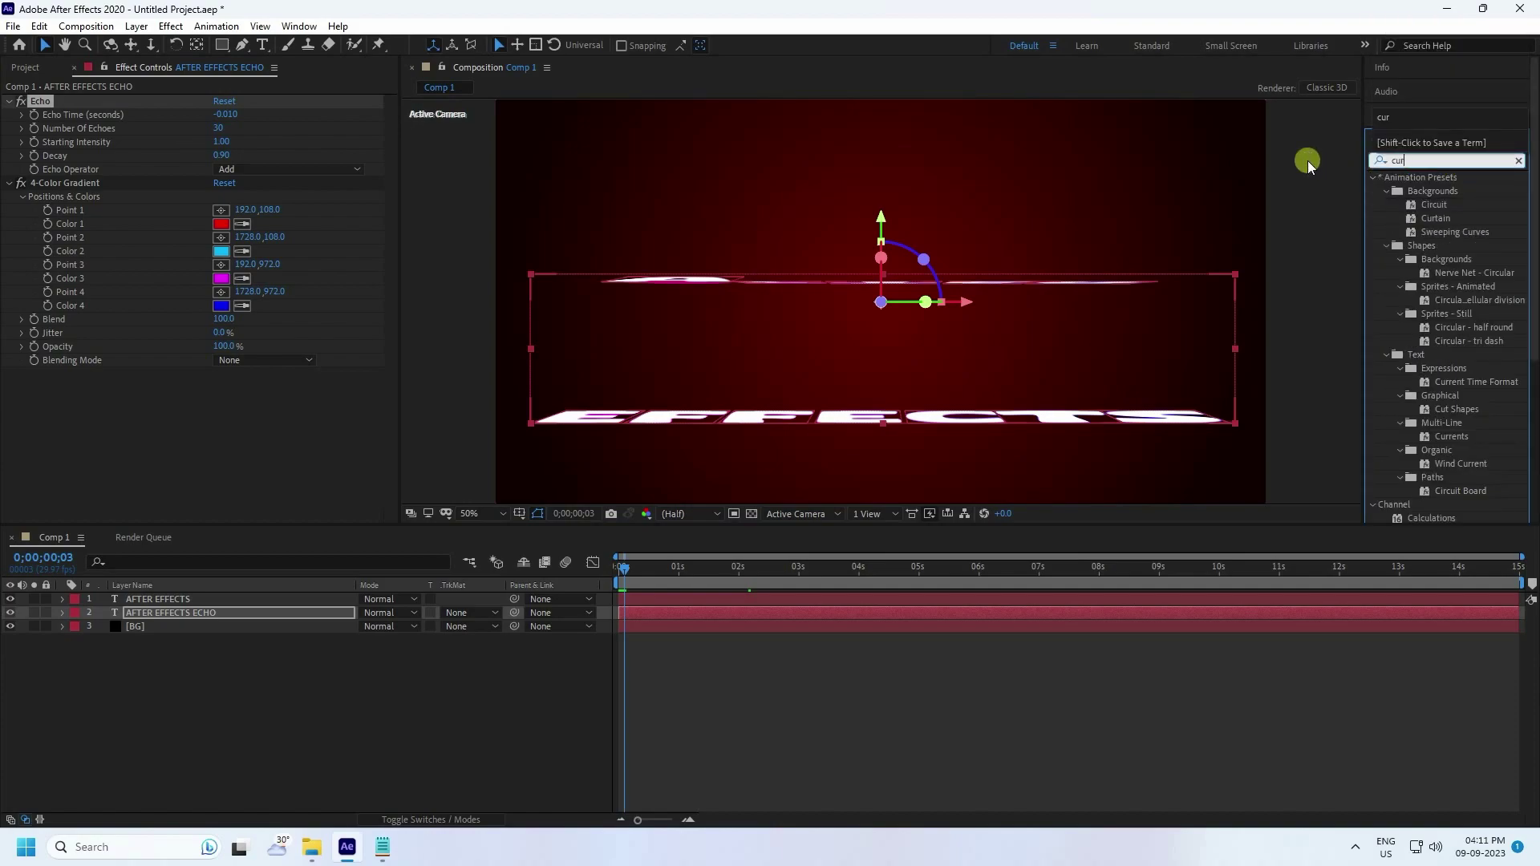
pyautogui.moveTo(1435, 344); pyautogui.dragTo(207, 619)
pyautogui.moveTo(99, 409); pyautogui.dragTo(132, 429)
pyautogui.click(777, 565)
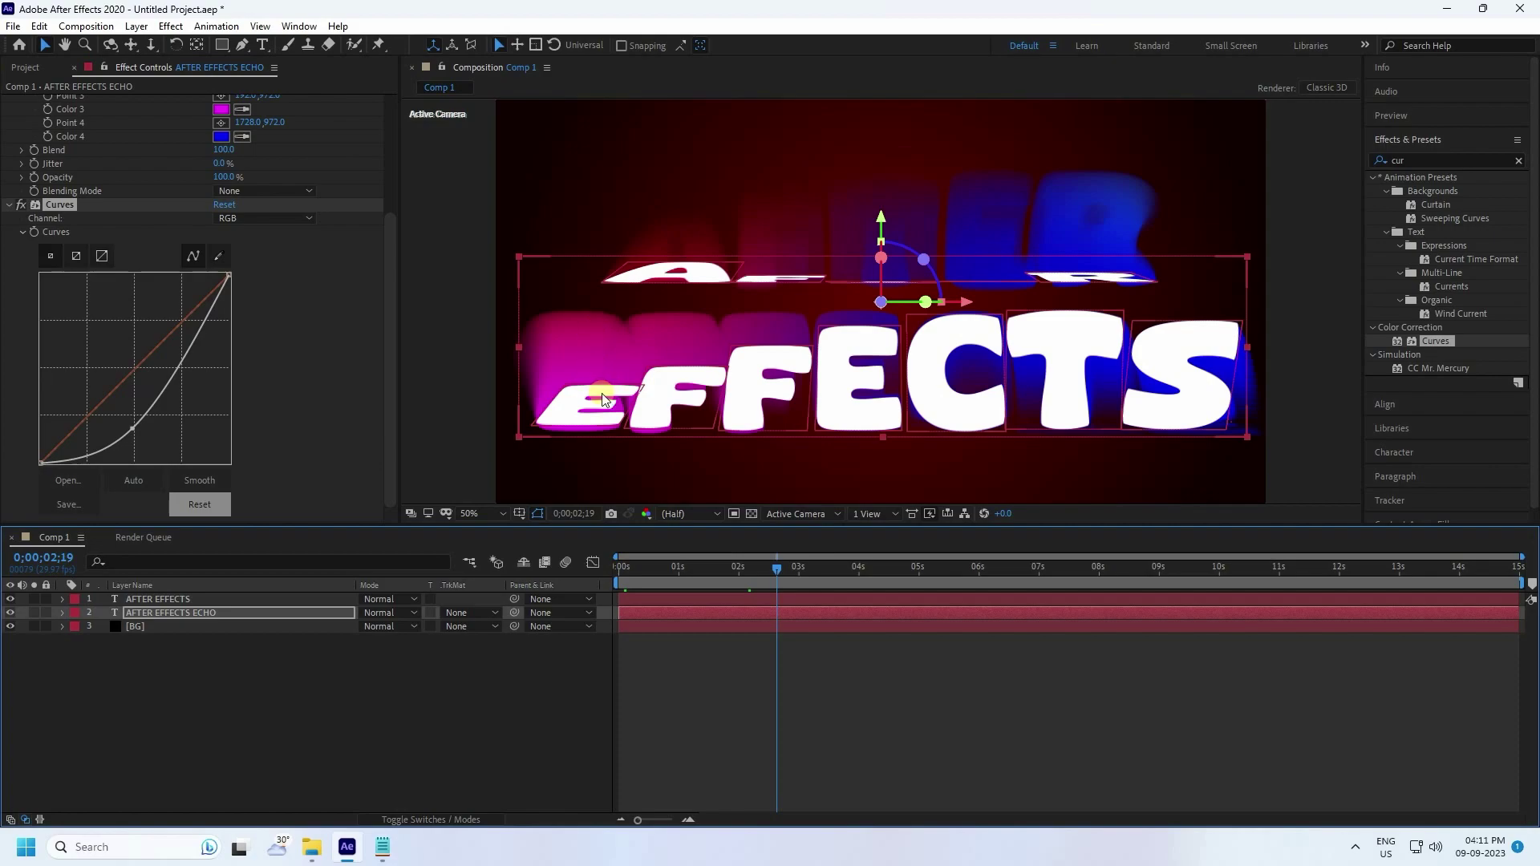
pyautogui.moveTo(385, 451)
pyautogui.mouseDown()
pyautogui.moveTo(398, 300)
pyautogui.moveTo(396, 435)
pyautogui.mouseUp()
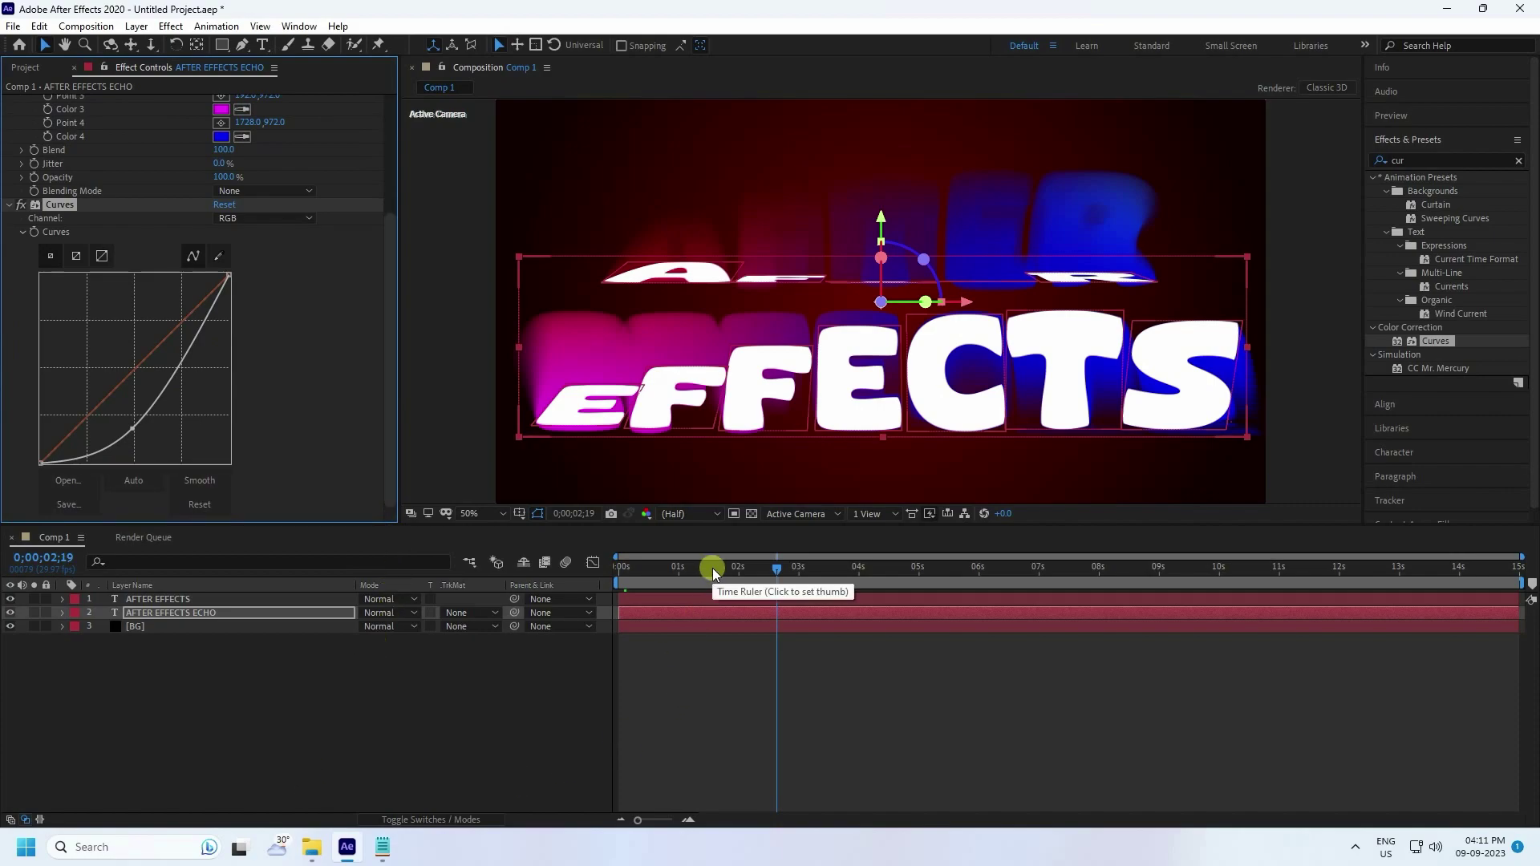
pyautogui.moveTo(712, 568); pyautogui.dragTo(546, 612)
# Preview the animation, stop at 9 seconds, and enlarge the composition viewer
pyautogui.press('space')
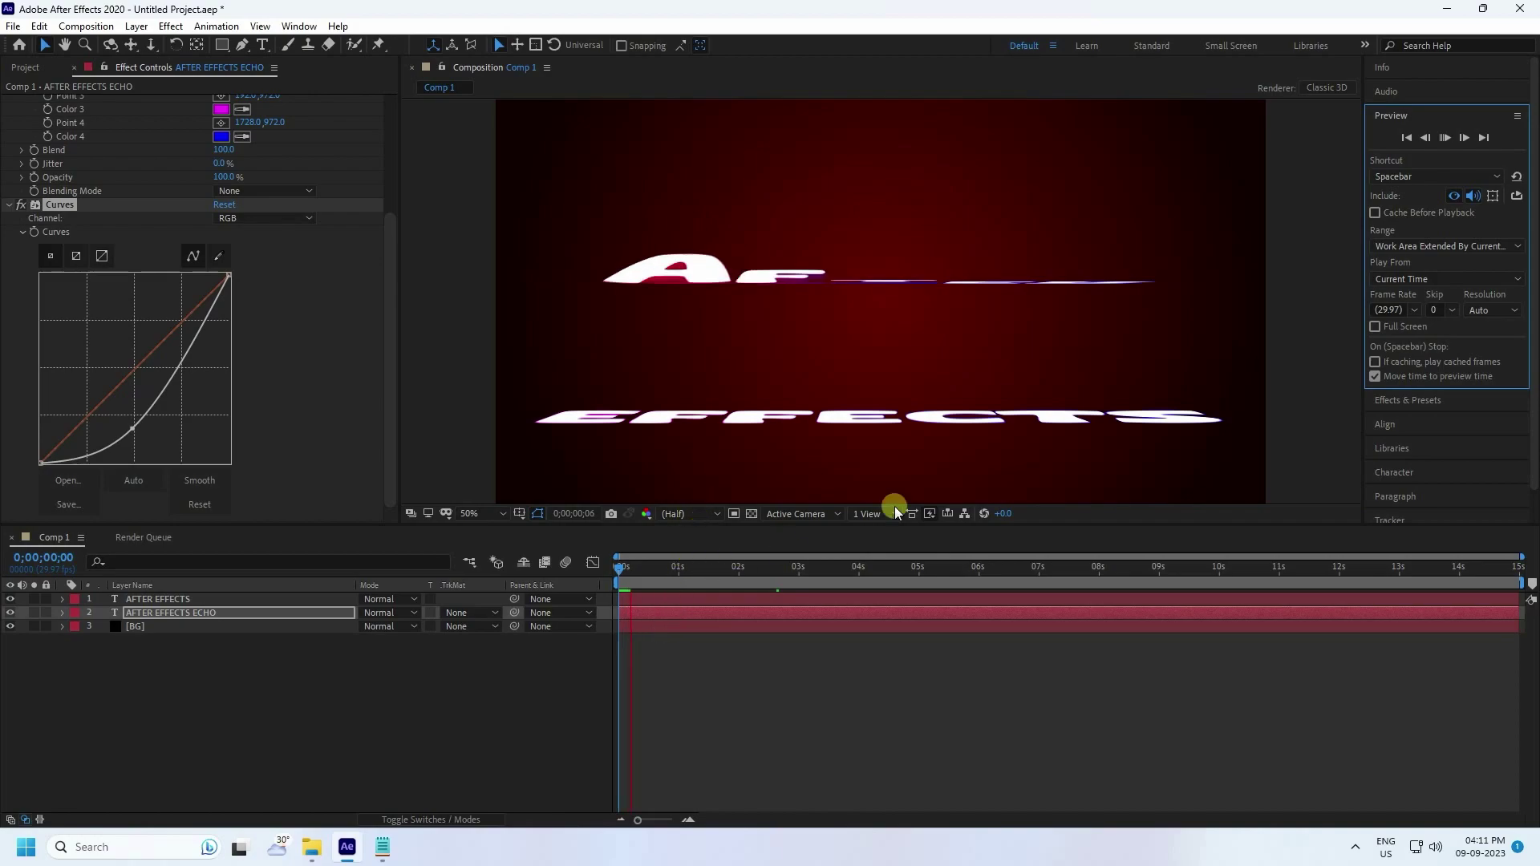
pyautogui.click(1158, 566)
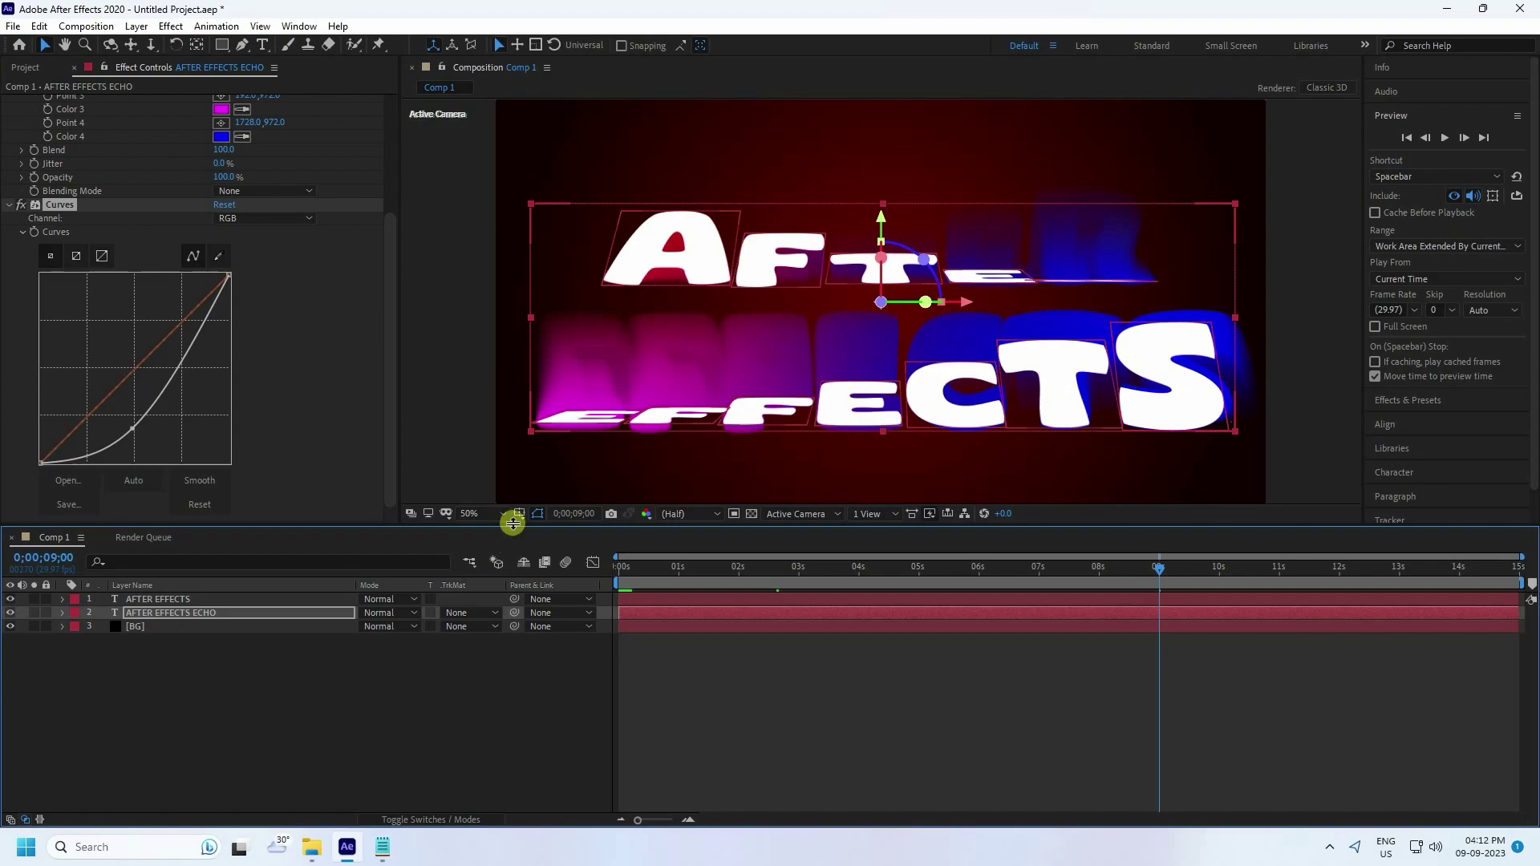
pyautogui.moveTo(510, 527); pyautogui.dragTo(474, 726)
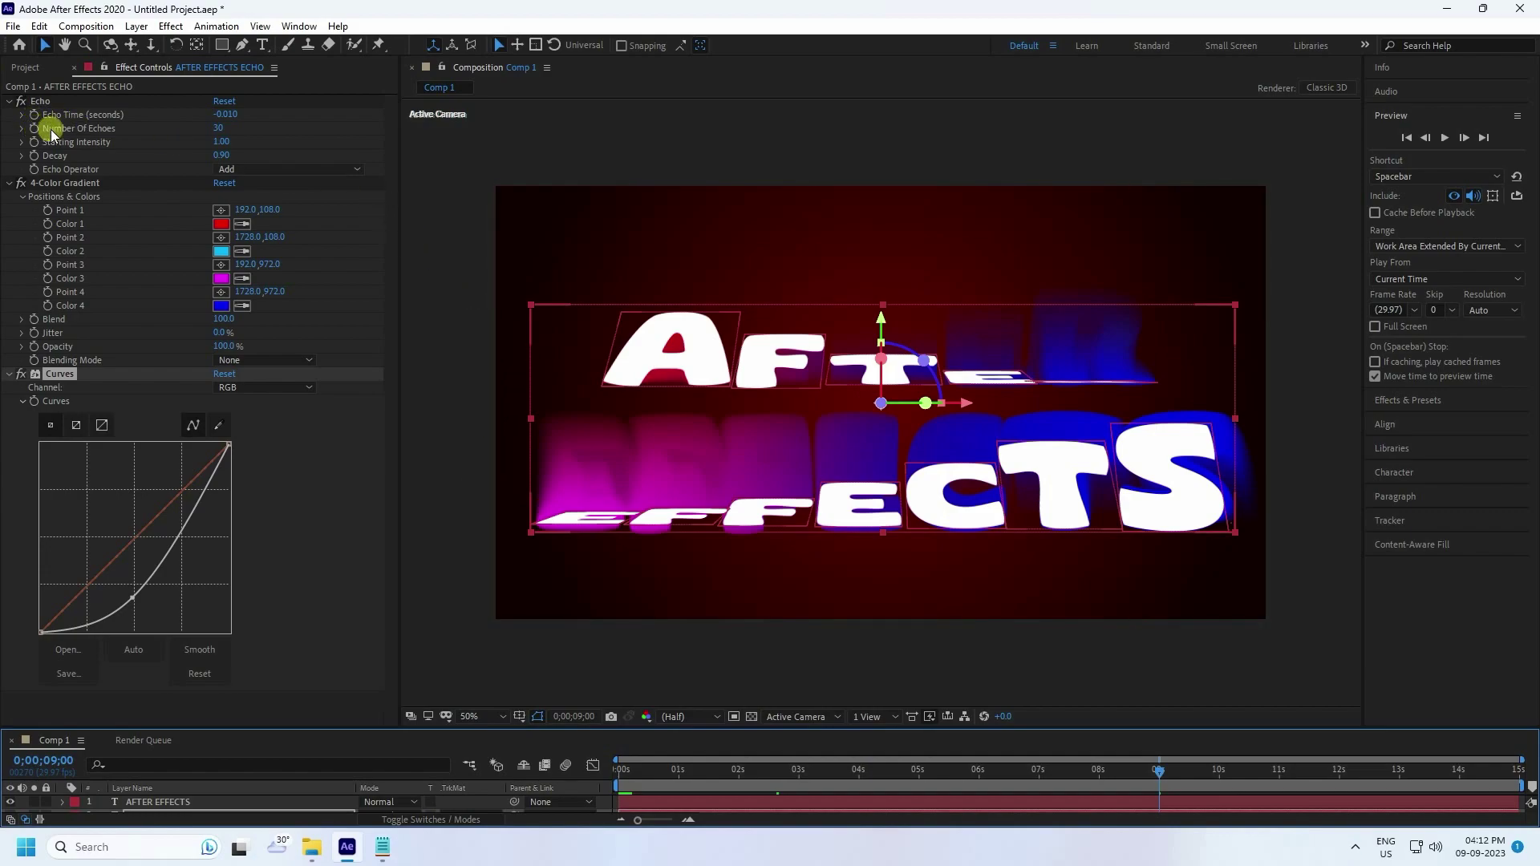
# Raise Number Of Echoes to 50 and inspect the trail at about 10 seconds
pyautogui.click(219, 128)
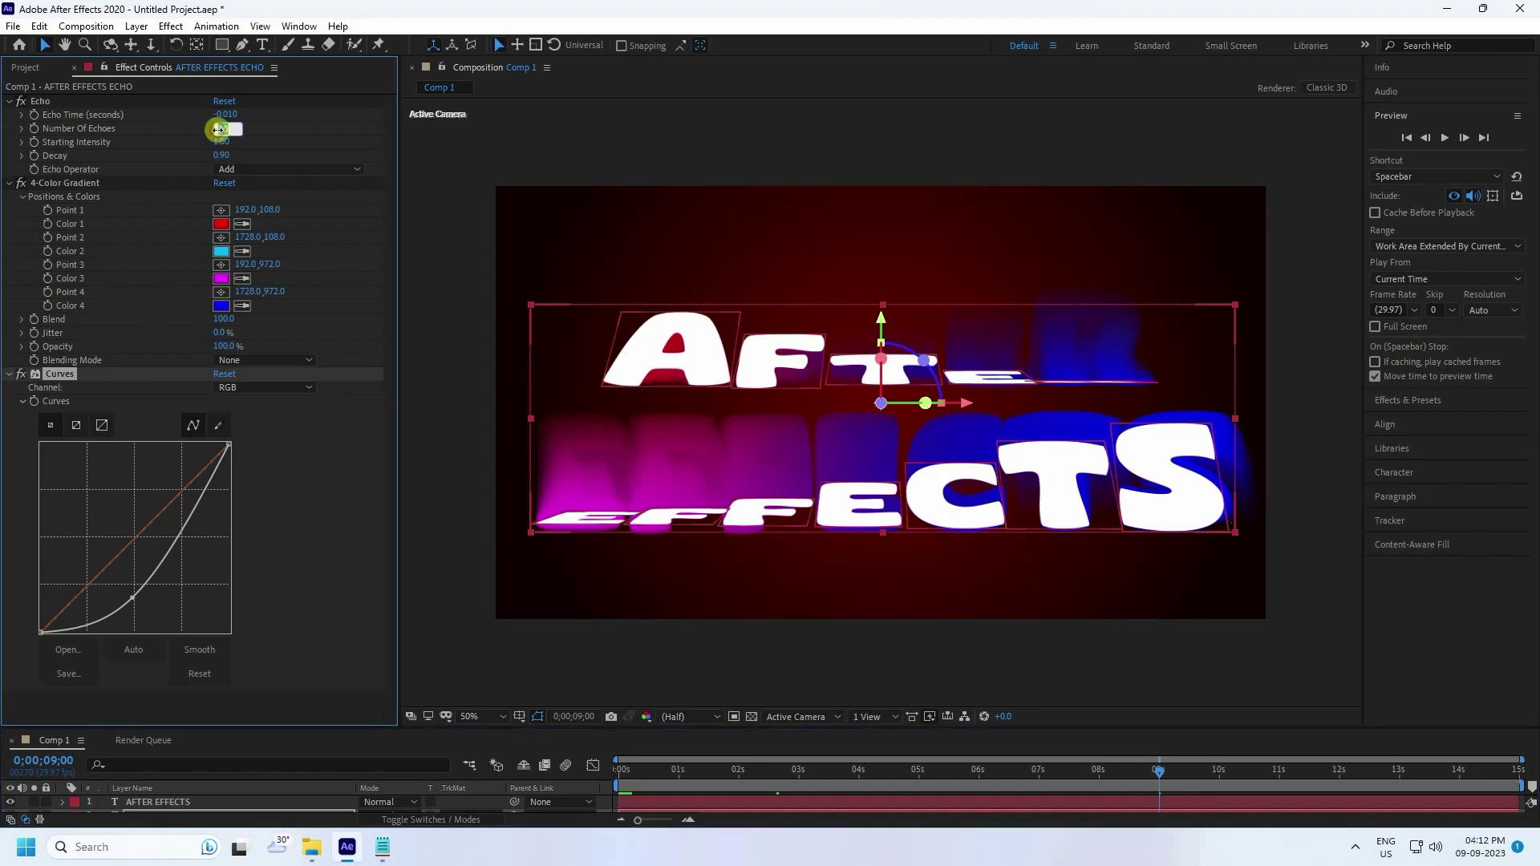
pyautogui.press('Return')
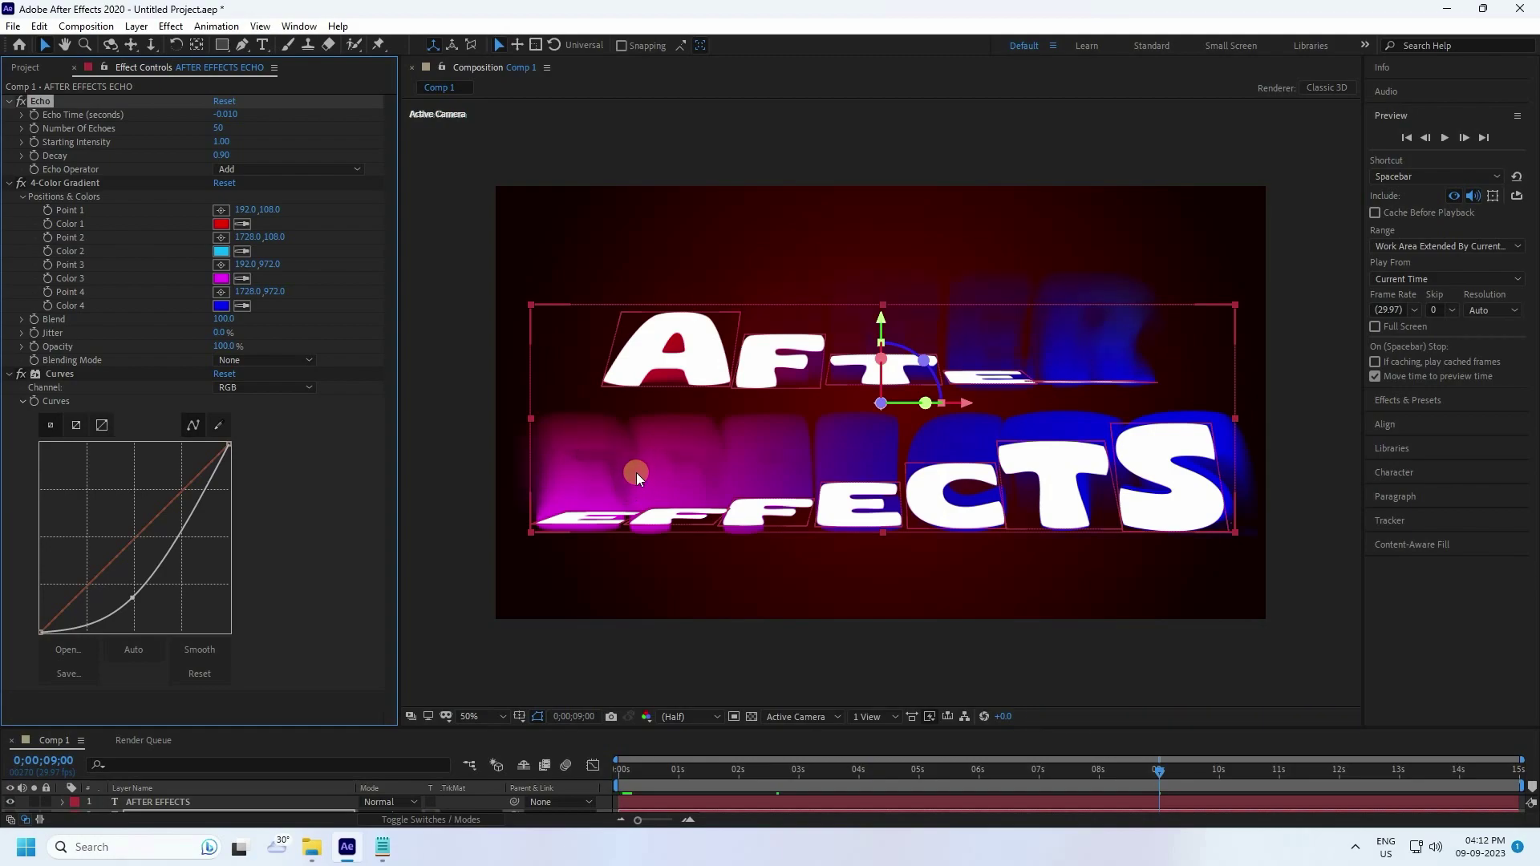
pyautogui.click(1219, 772)
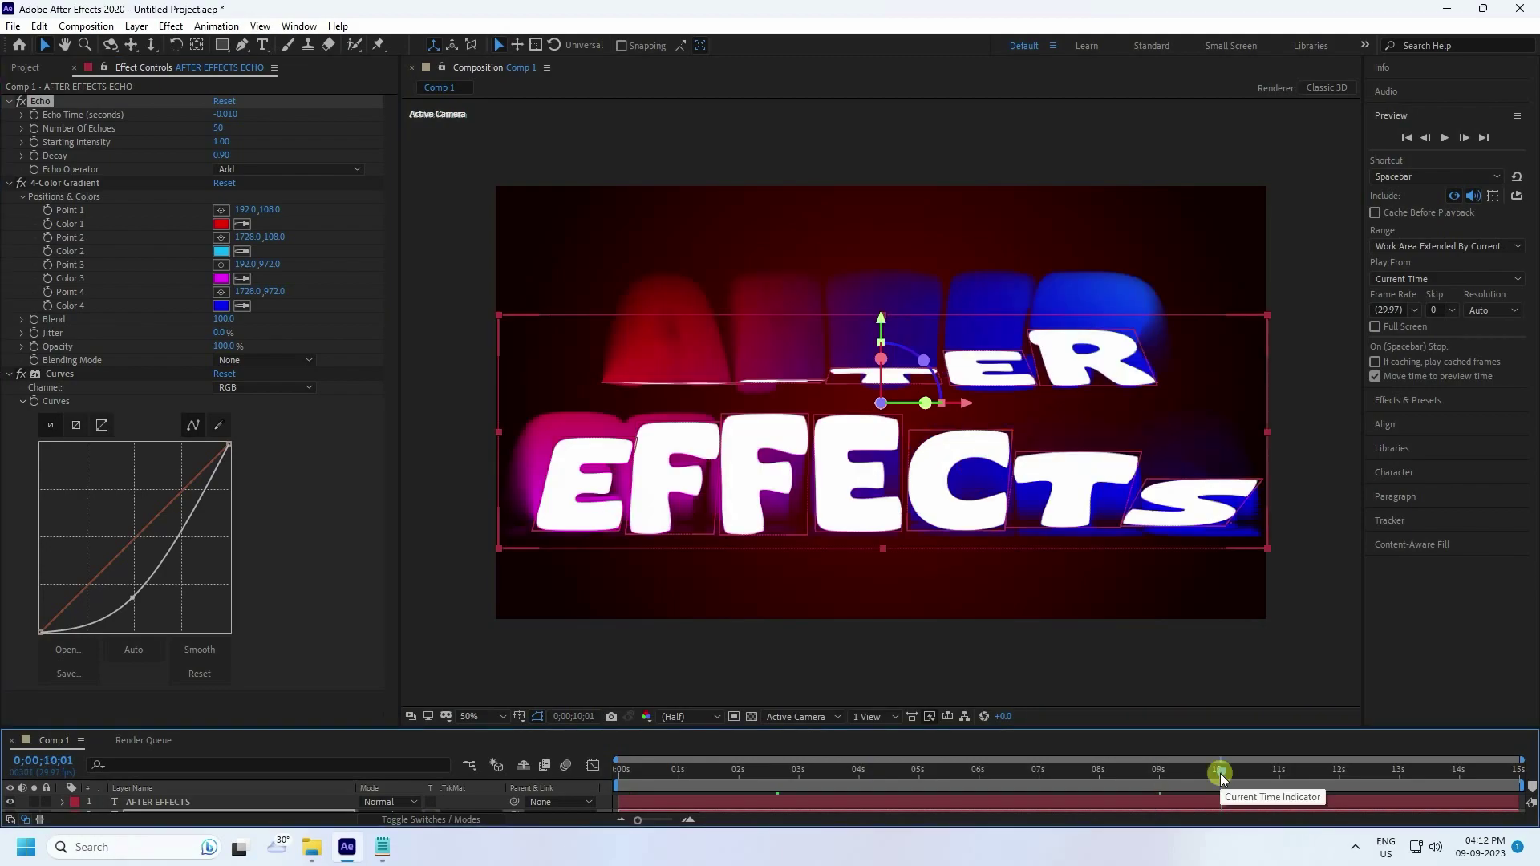